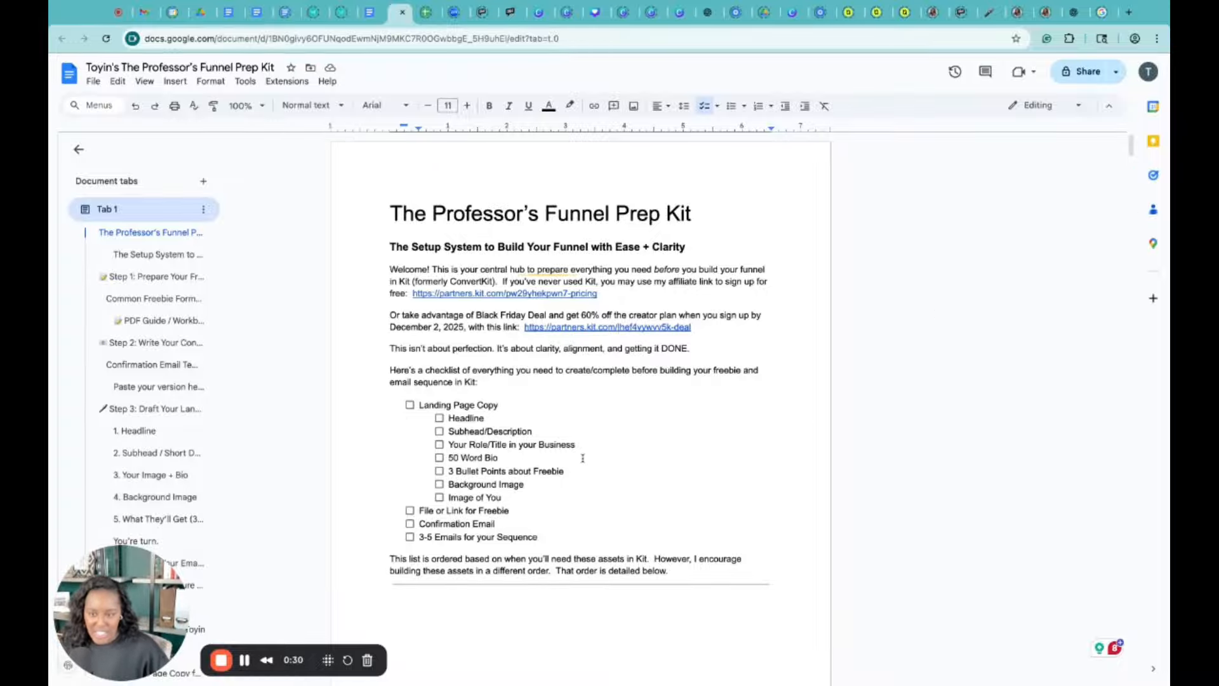
Step: Review the Funnel Prep Kit document from the asset checklist through the freebie, confirmation email, landing page copy and email sequence sections
{"action": "scroll", "coordinate": [583, 458], "scroll_direction": "down", "scroll_amount": 9}
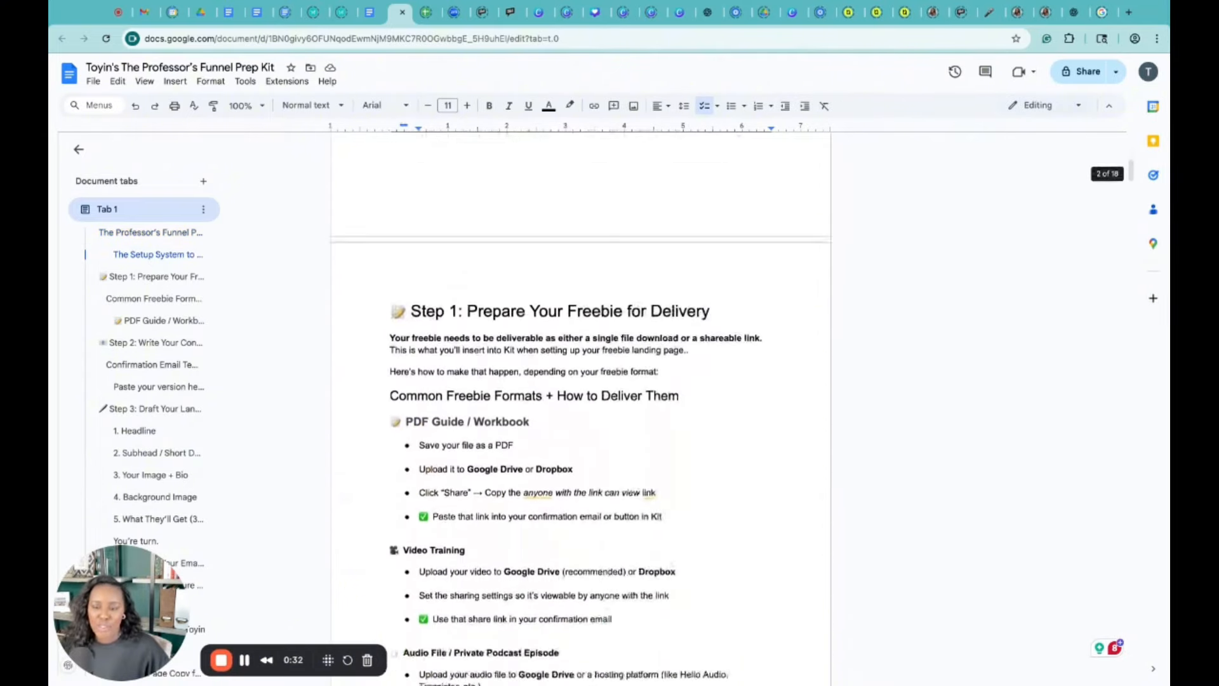
{"action": "scroll", "coordinate": [581, 407], "scroll_direction": "down", "scroll_amount": 5}
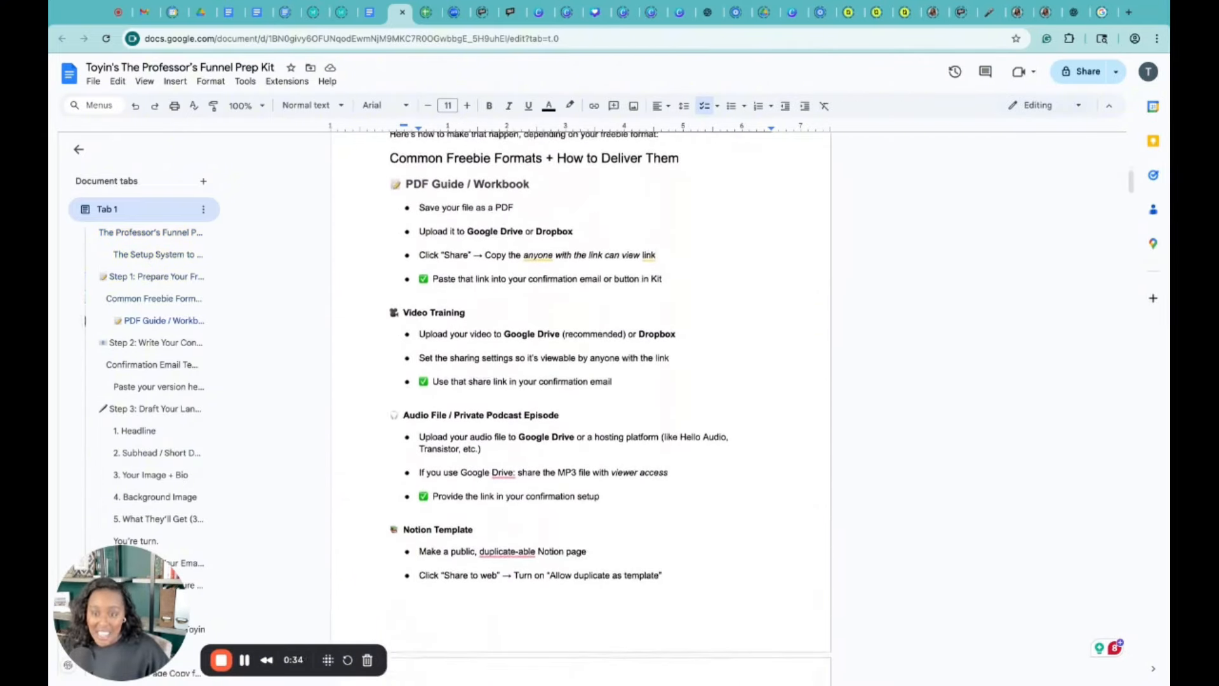
{"action": "scroll", "coordinate": [581, 407], "scroll_direction": "down", "scroll_amount": 10}
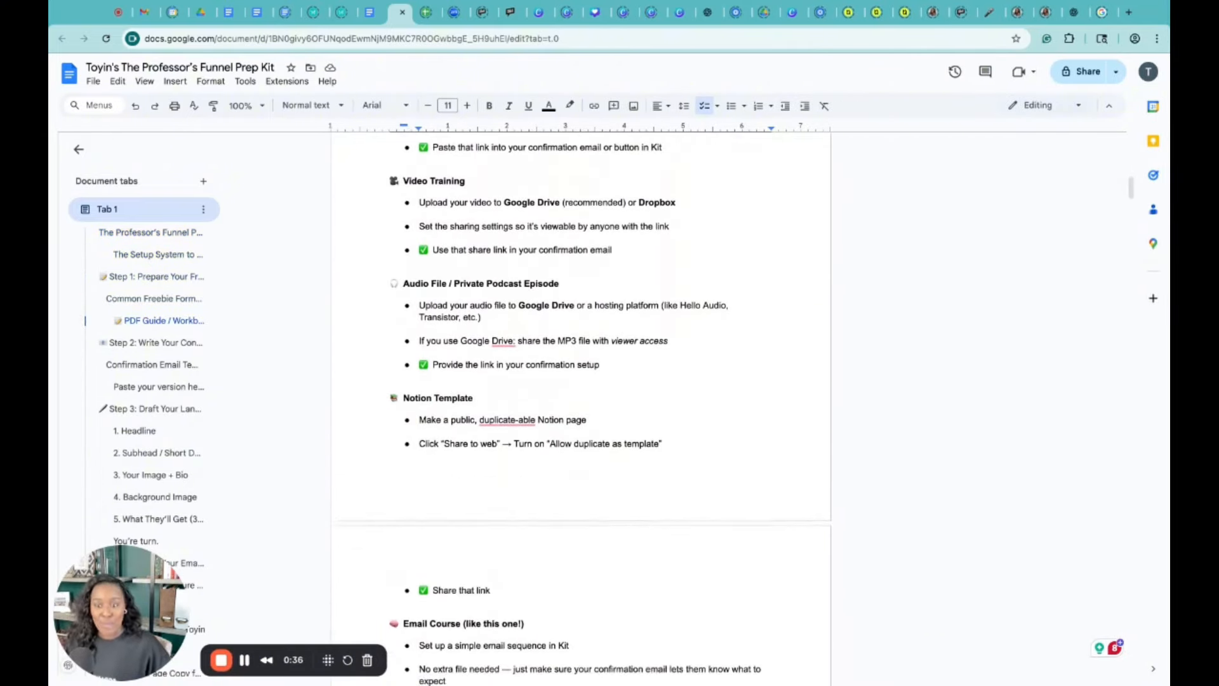
{"action": "scroll", "coordinate": [581, 406], "scroll_direction": "up", "scroll_amount": 1}
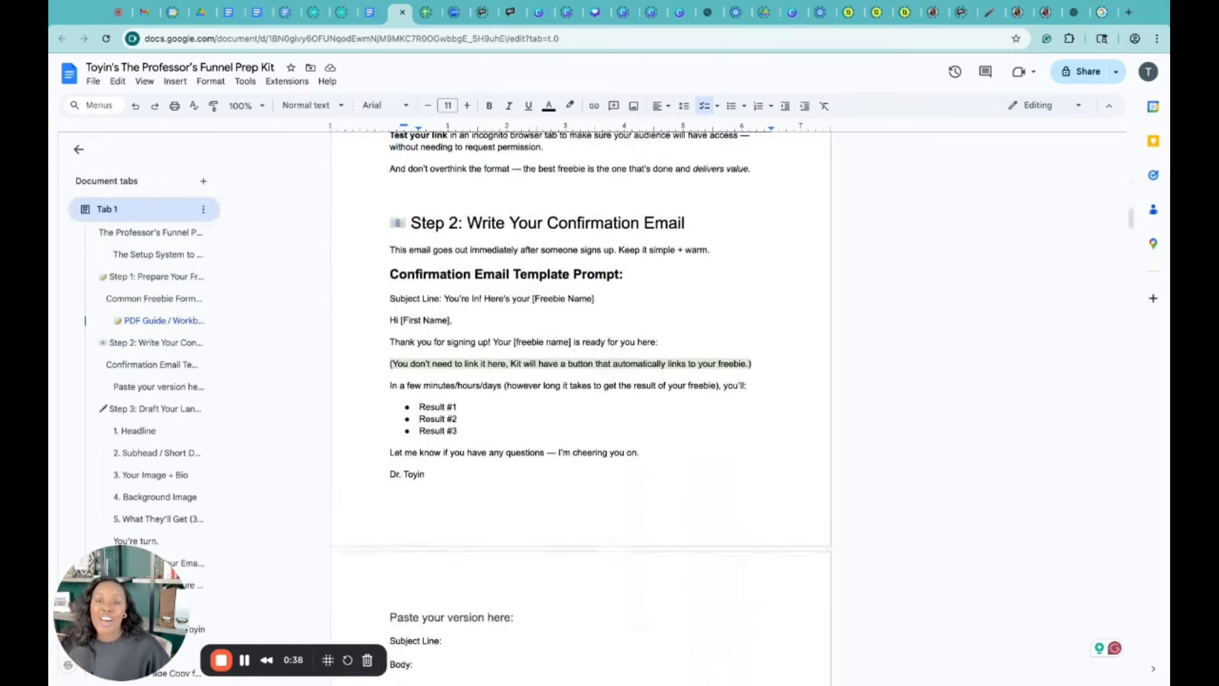
{"action": "scroll", "coordinate": [581, 406], "scroll_direction": "down", "scroll_amount": 1}
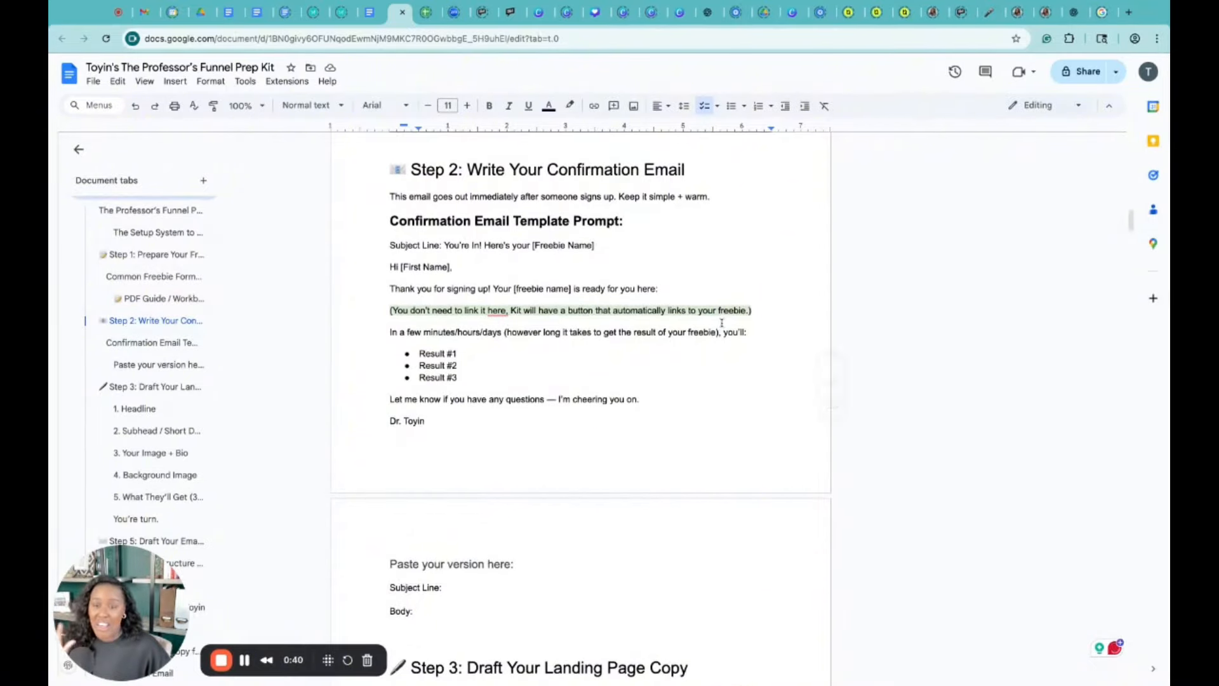
{"action": "scroll", "coordinate": [636, 420], "scroll_direction": "down", "scroll_amount": 8}
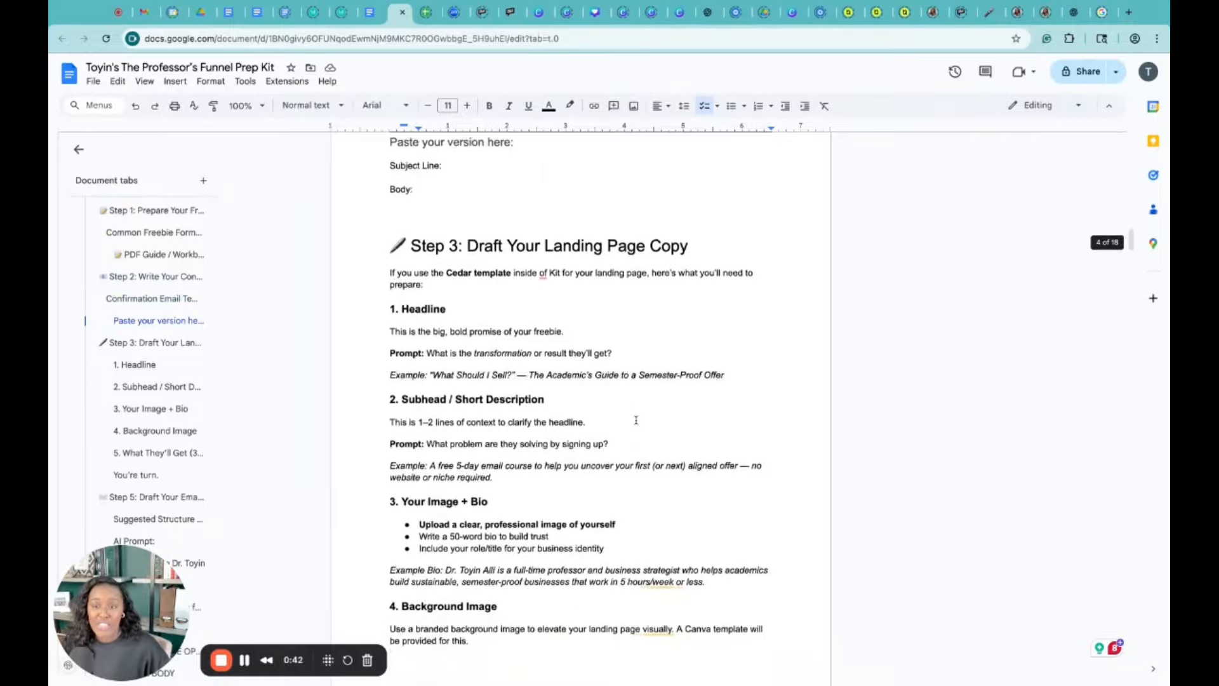
{"action": "scroll", "coordinate": [581, 407], "scroll_direction": "down", "scroll_amount": 1}
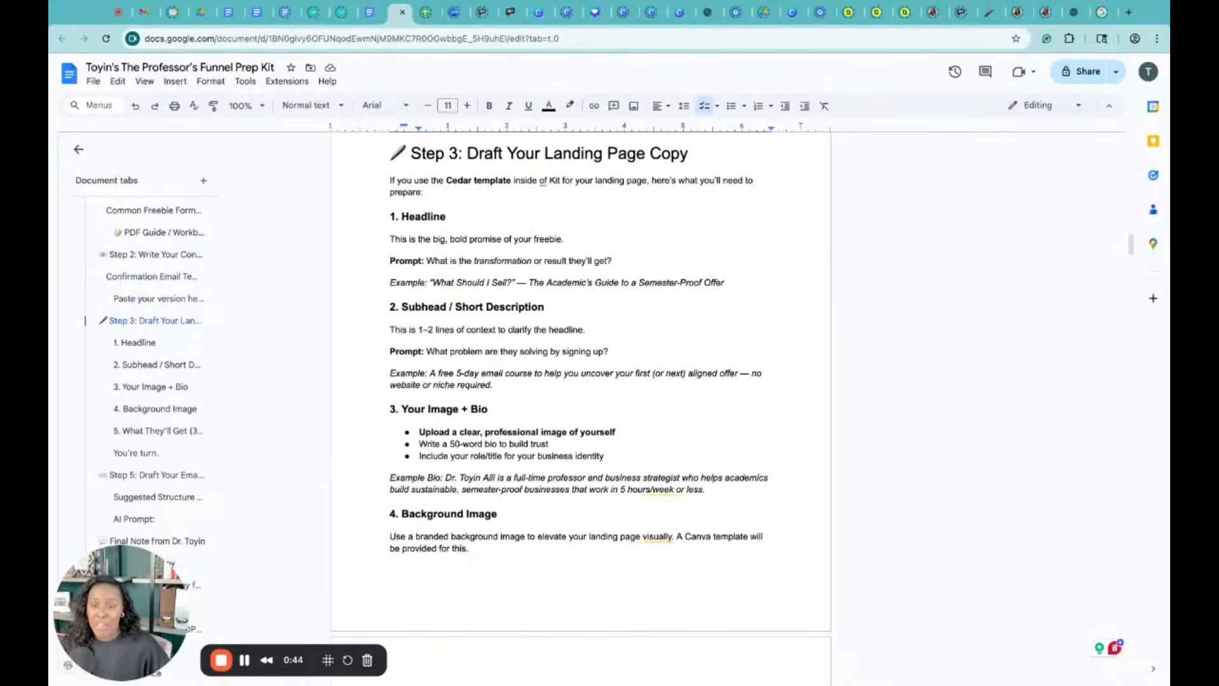
{"action": "scroll", "coordinate": [624, 435], "scroll_direction": "down", "scroll_amount": 4}
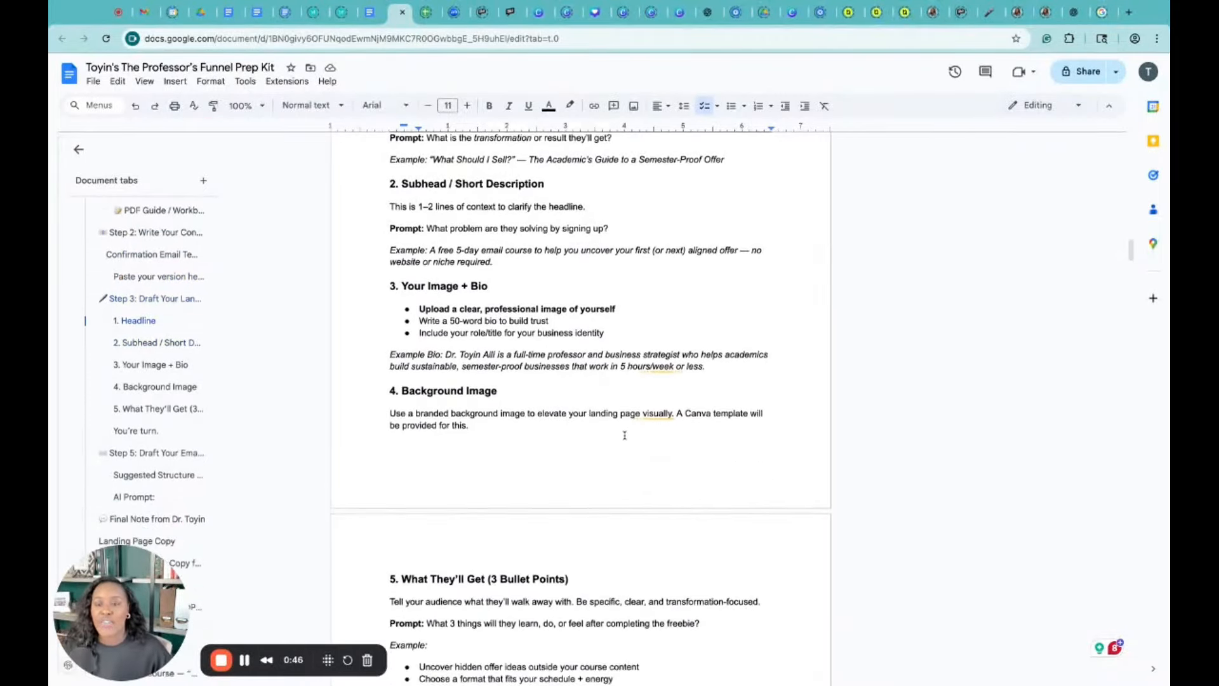
{"action": "scroll", "coordinate": [625, 435], "scroll_direction": "down", "scroll_amount": 3}
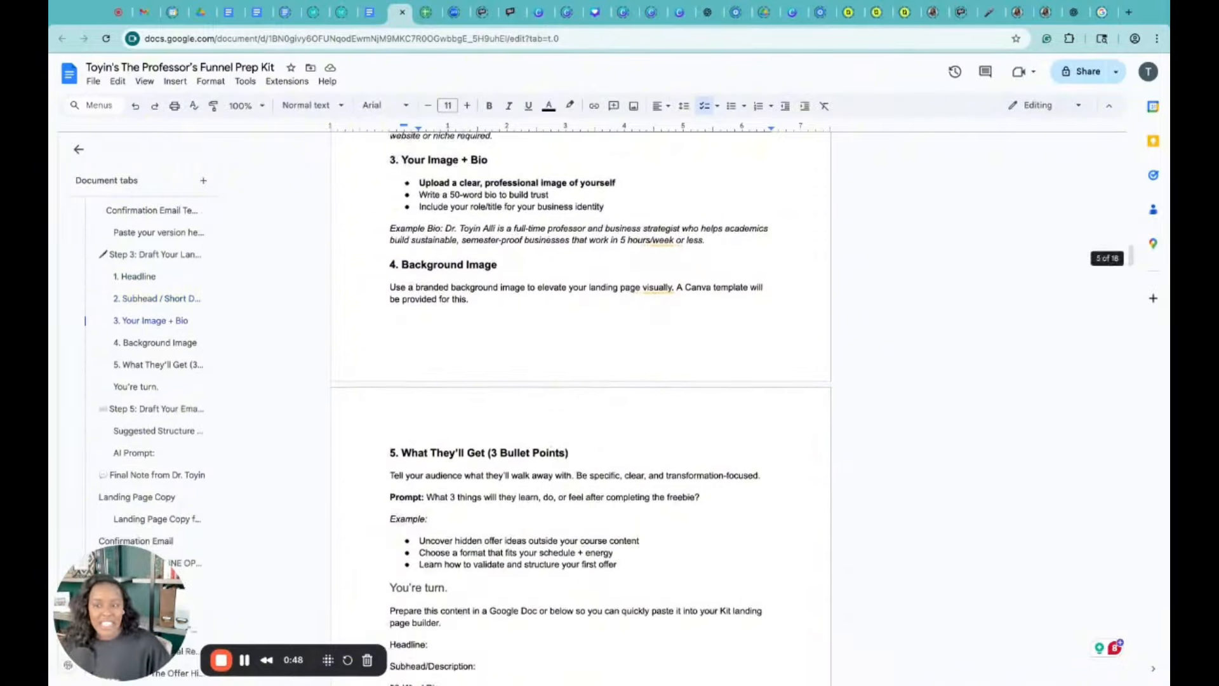
{"action": "scroll", "coordinate": [624, 435], "scroll_direction": "down", "scroll_amount": 7}
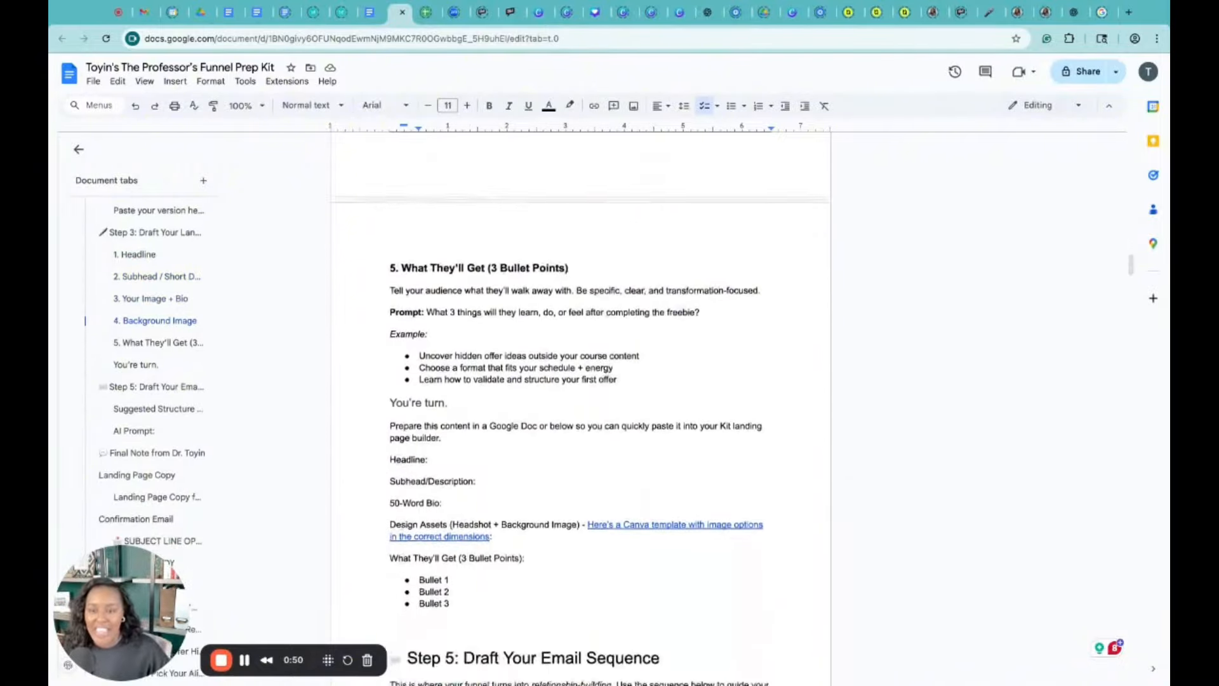
{"action": "scroll", "coordinate": [625, 435], "scroll_direction": "down", "scroll_amount": 5}
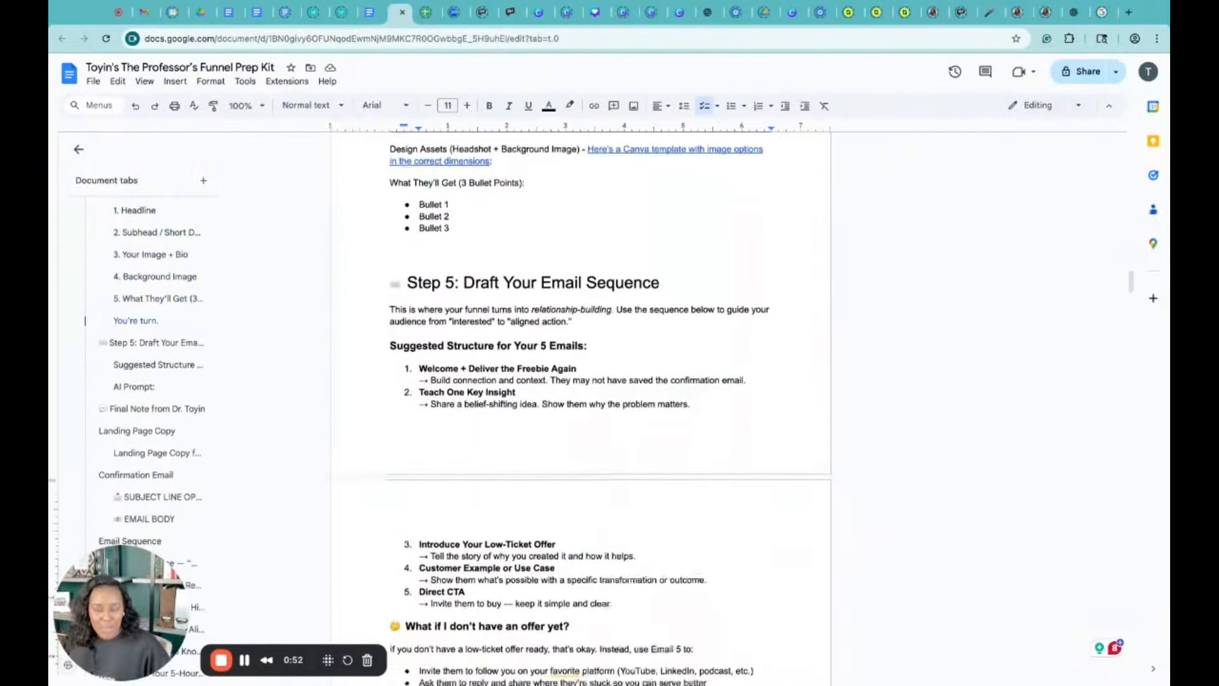
{"action": "scroll", "coordinate": [581, 407], "scroll_direction": "up", "scroll_amount": 1}
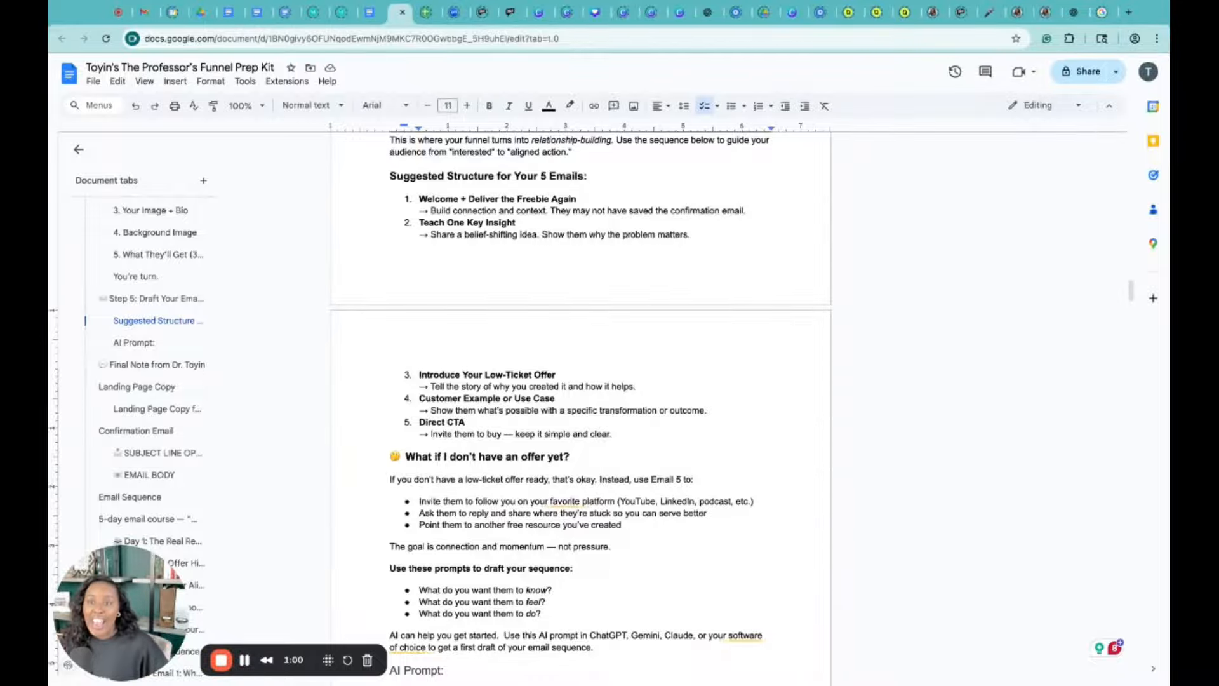
{"action": "scroll", "coordinate": [581, 407], "scroll_direction": "down", "scroll_amount": 20}
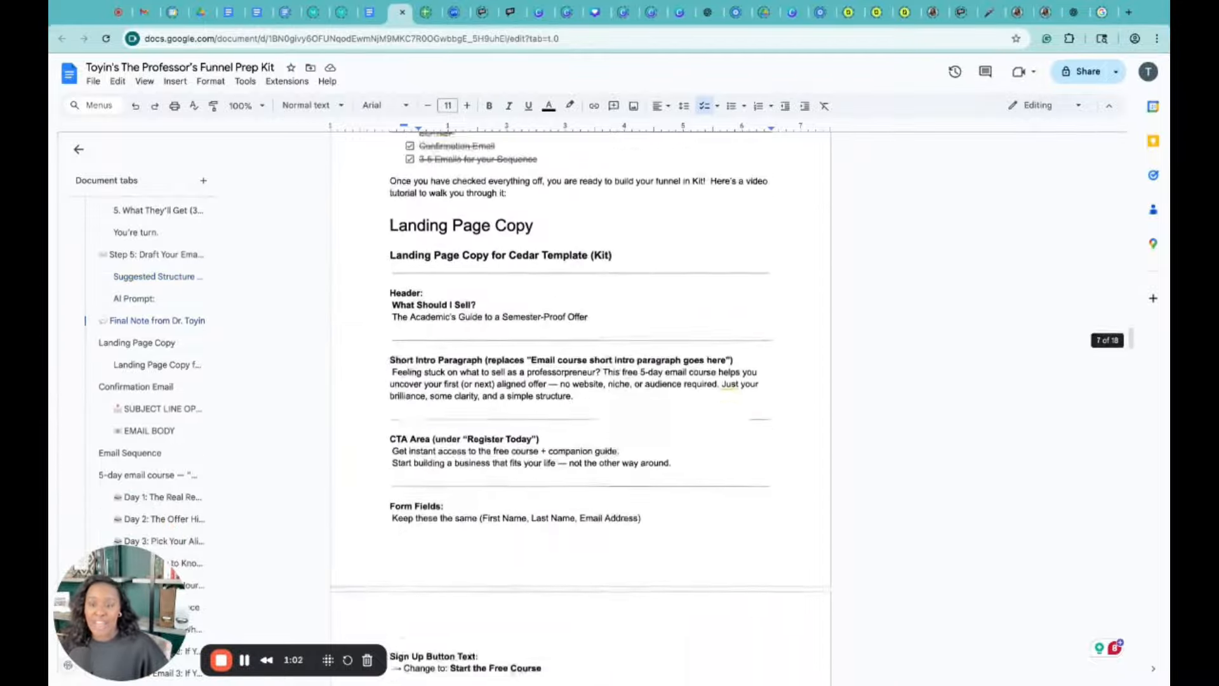
{"action": "scroll", "coordinate": [581, 407], "scroll_direction": "down", "scroll_amount": 10}
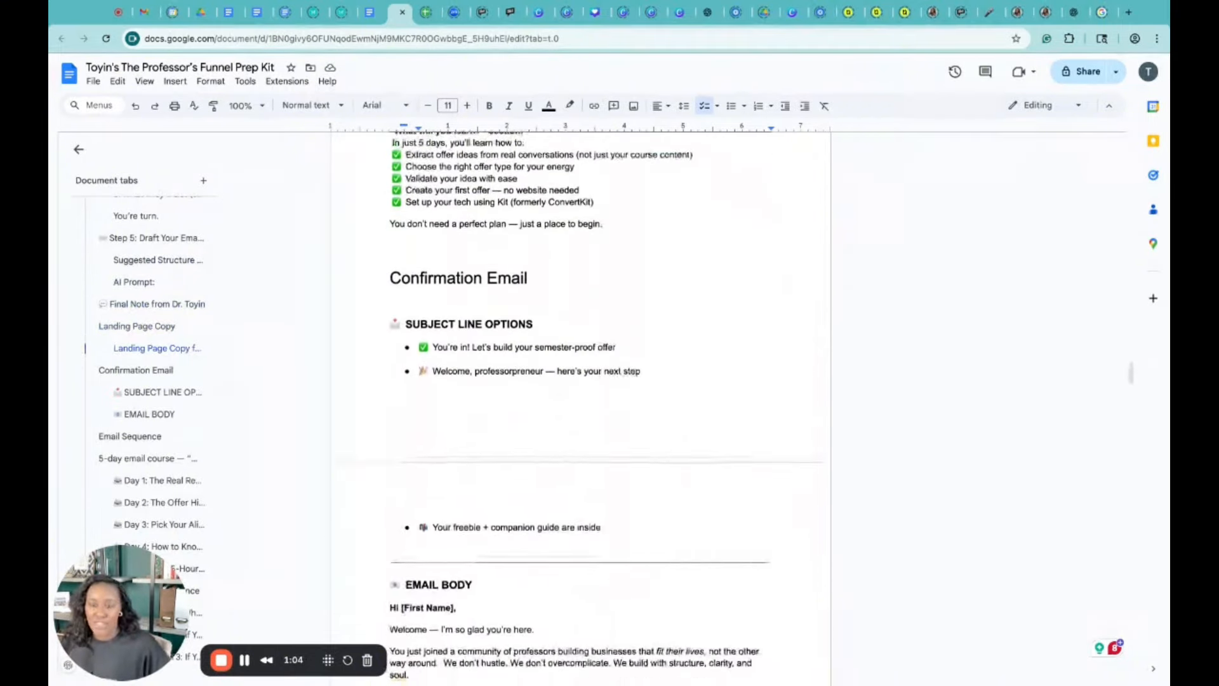
{"action": "scroll", "coordinate": [580, 407], "scroll_direction": "down", "scroll_amount": 1}
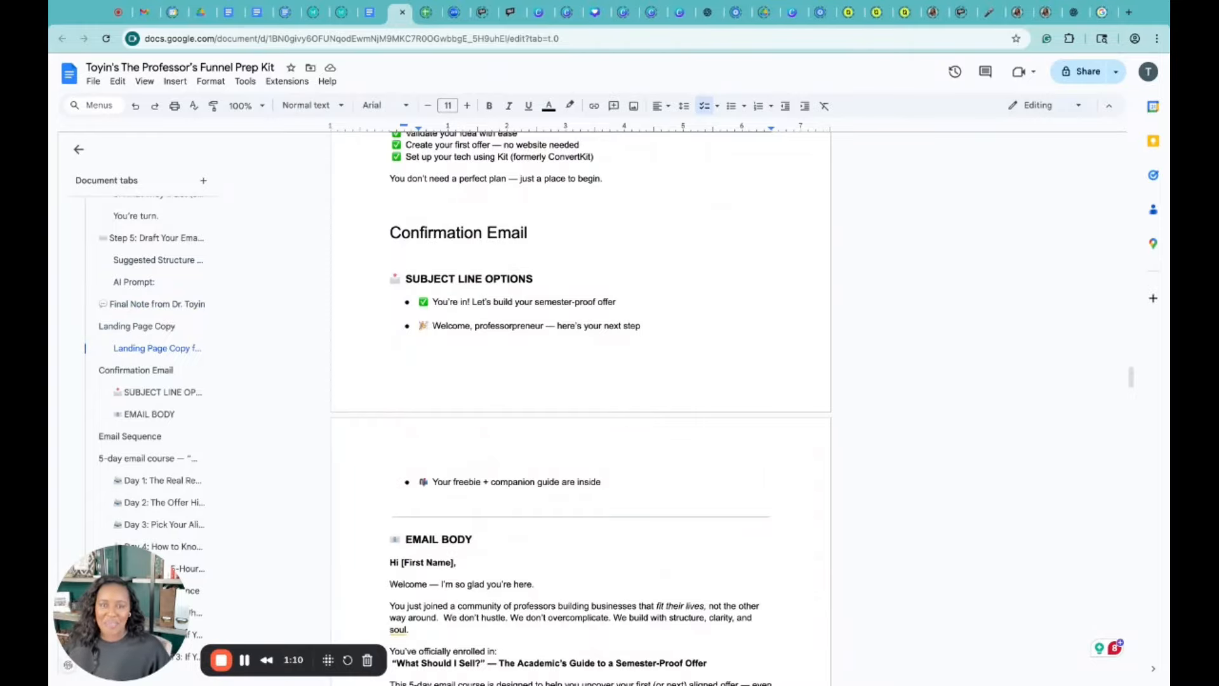
{"action": "scroll", "coordinate": [581, 406], "scroll_direction": "down", "scroll_amount": 3}
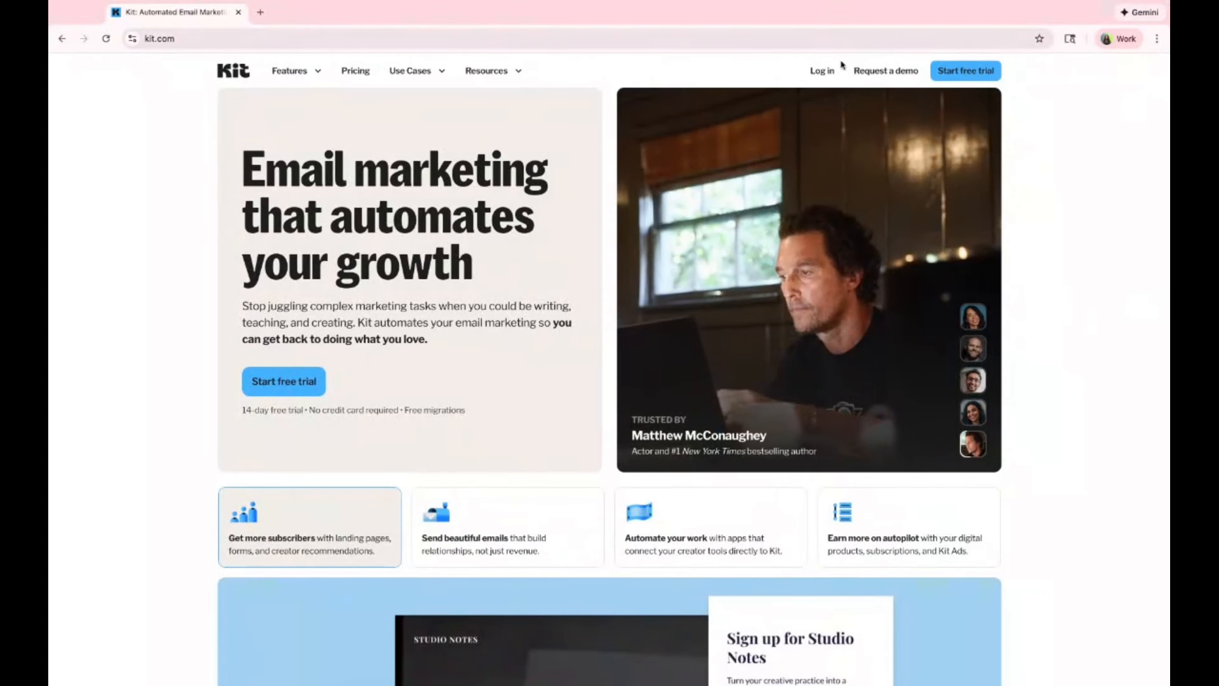
Step: Log in to the Kit email marketing site and go to the account's Landing Pages & Forms overview
{"action": "left_click", "coordinate": [822, 71]}
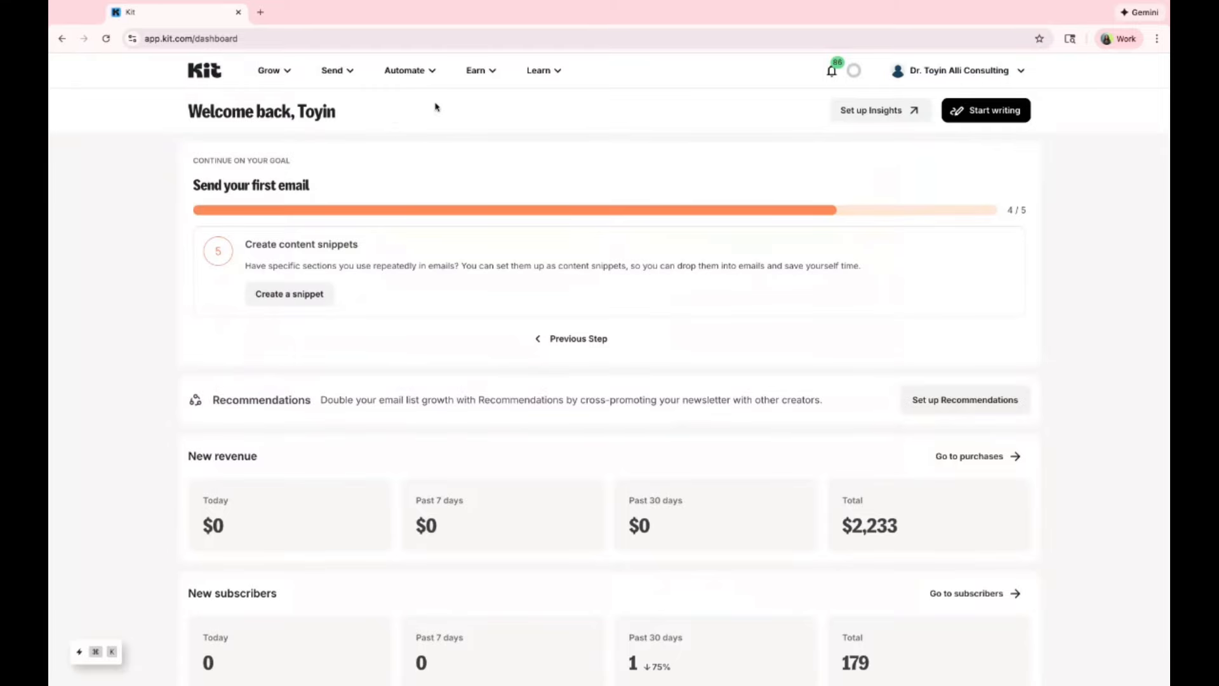
{"action": "left_click", "coordinate": [272, 72]}
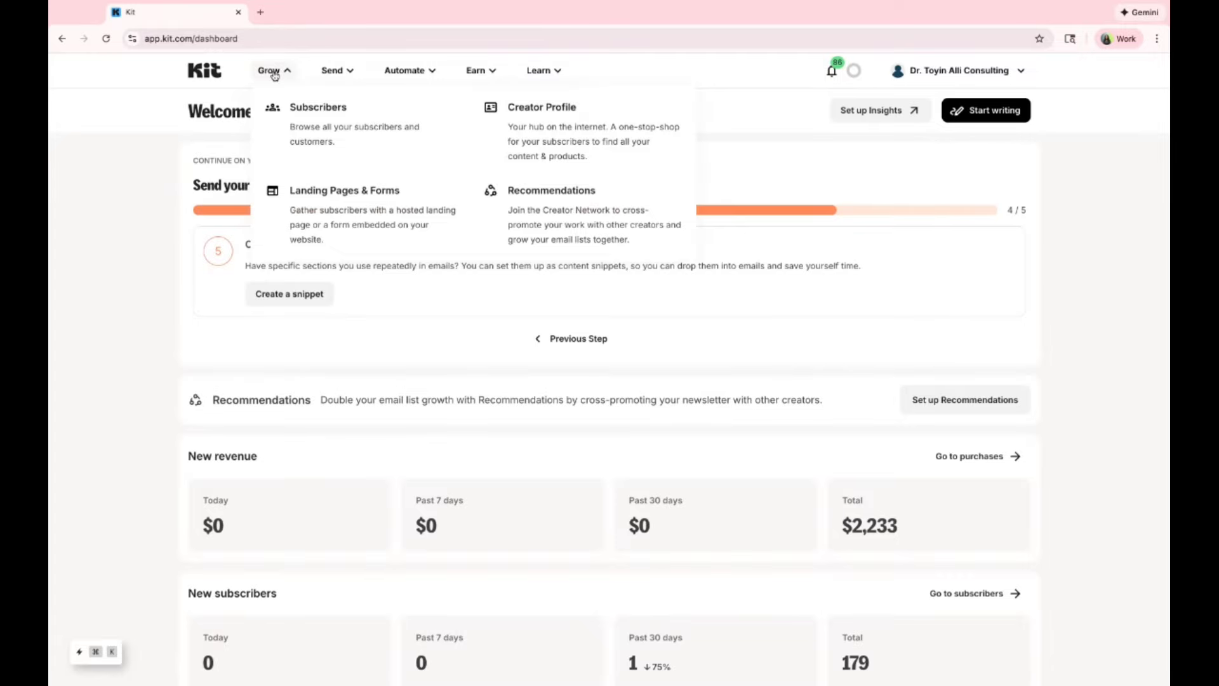
{"action": "left_click", "coordinate": [339, 207]}
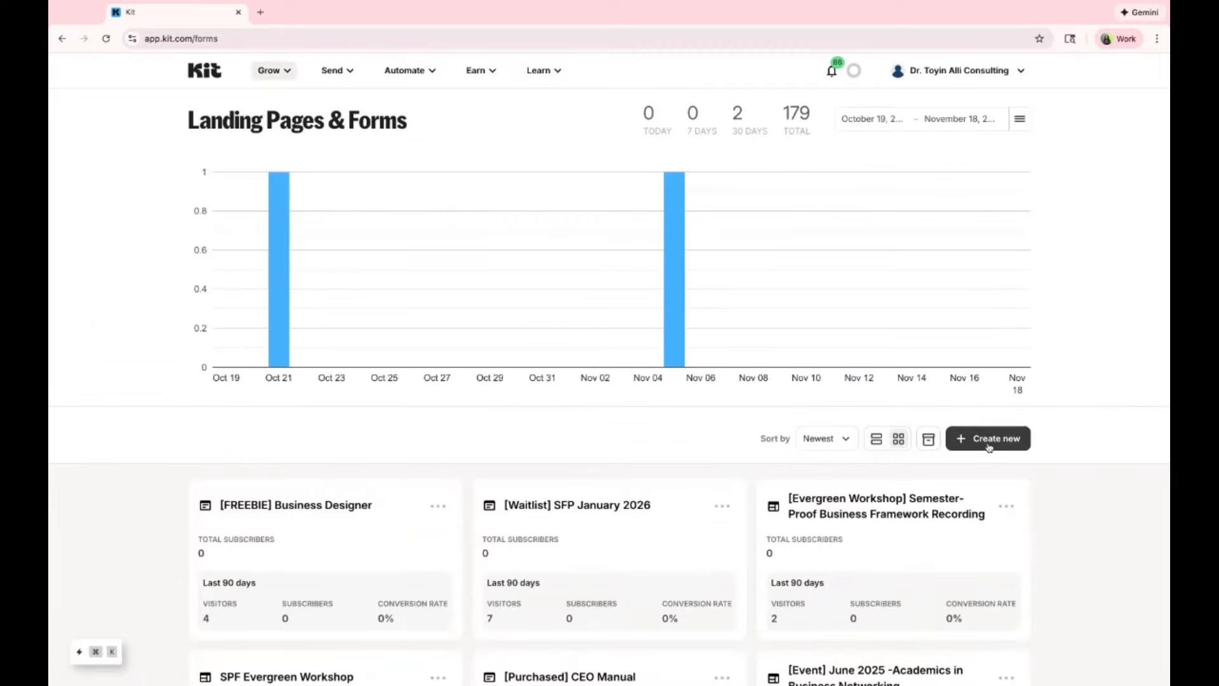
Step: Create a new landing page based on the Cedar template
{"action": "left_click", "coordinate": [988, 447]}
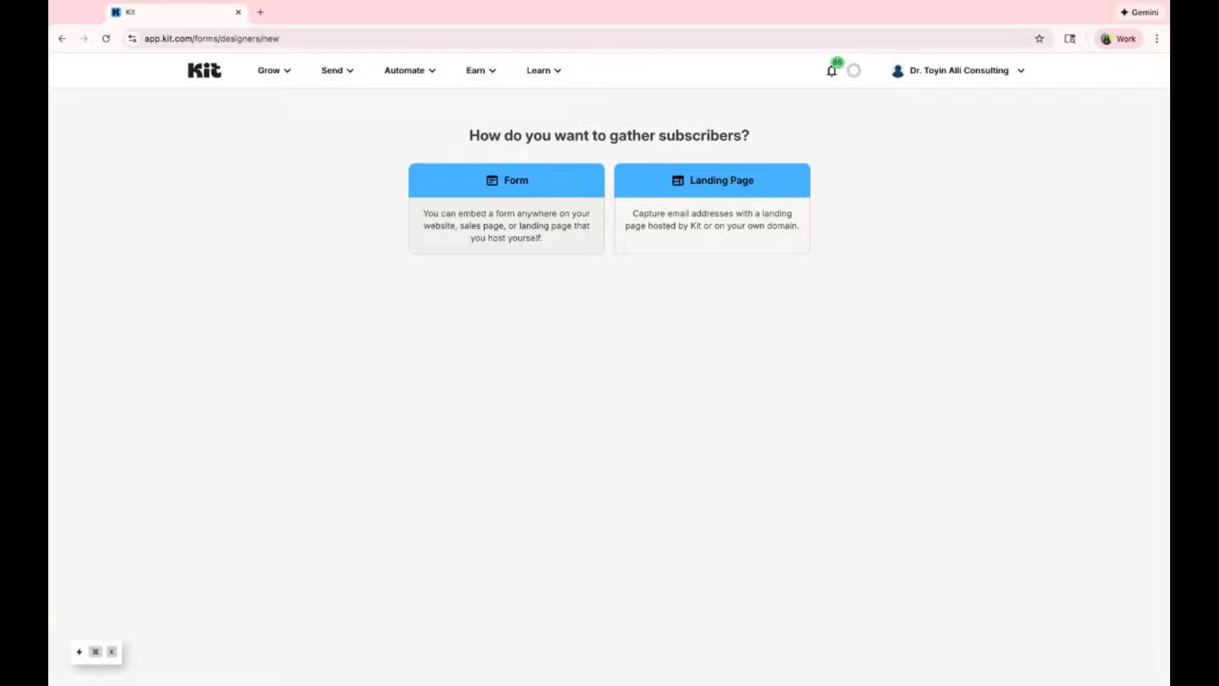
{"action": "left_click", "coordinate": [725, 216]}
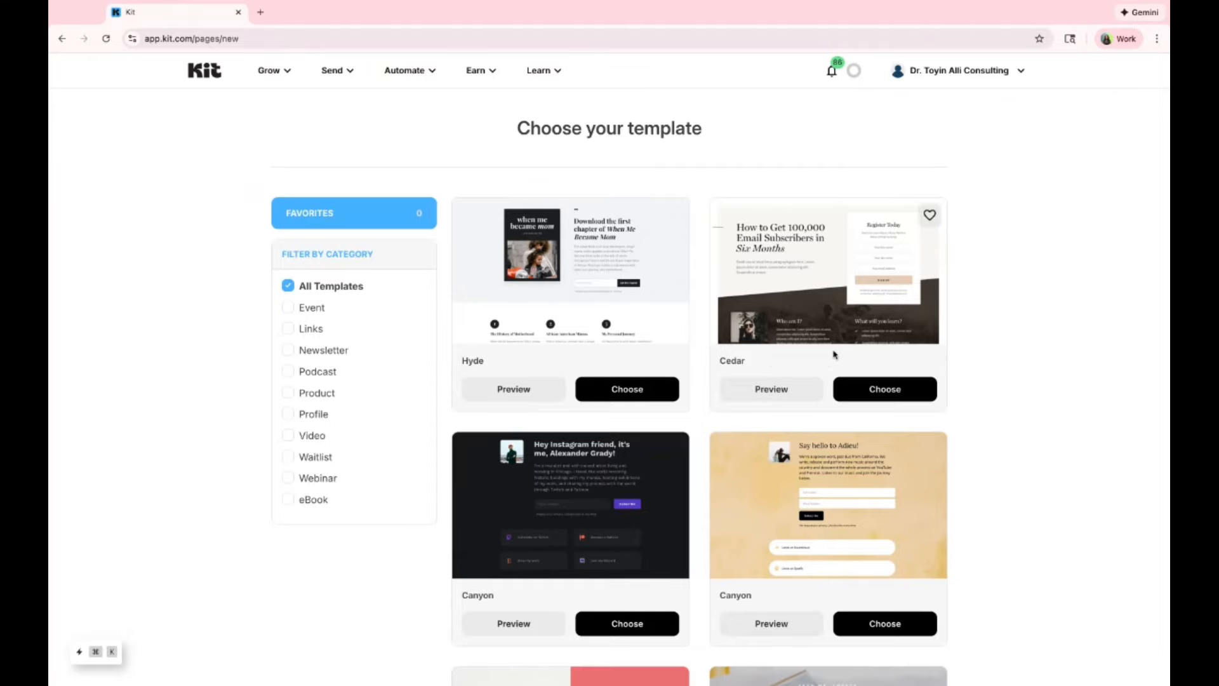
{"action": "scroll", "coordinate": [835, 354], "scroll_direction": "down", "scroll_amount": 5}
{"action": "scroll", "coordinate": [835, 355], "scroll_direction": "up", "scroll_amount": 6}
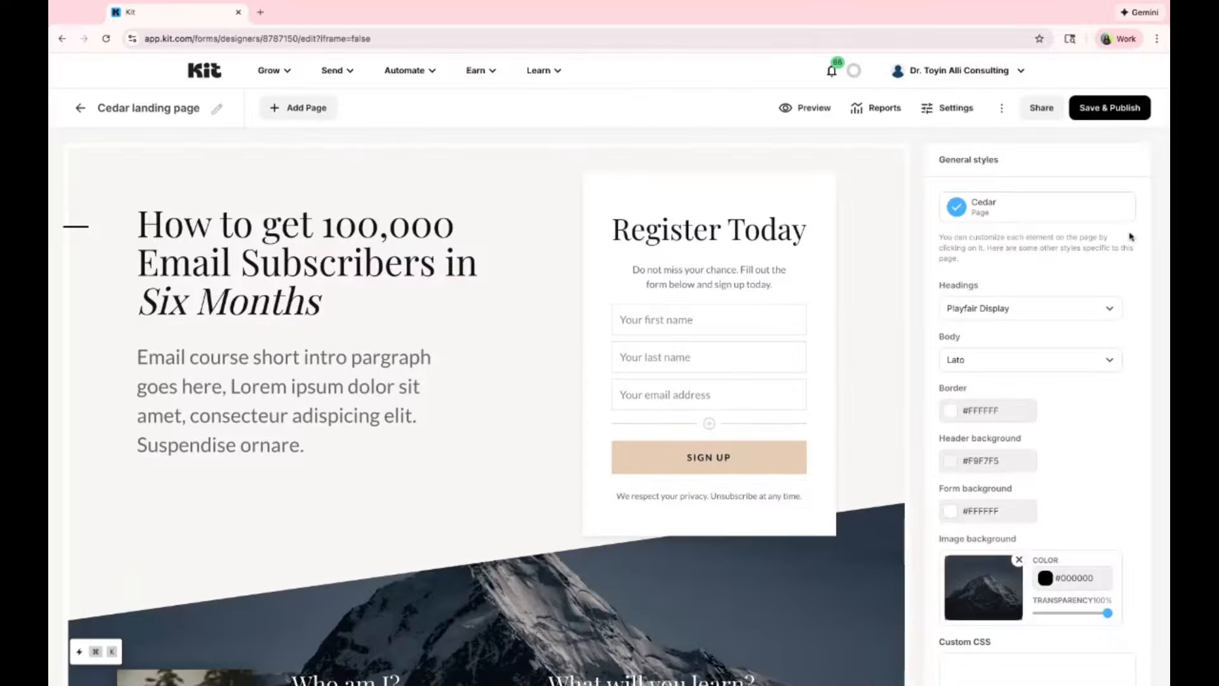
Step: Rename the landing page as "[FREEBIE] What Should I Sell?"
{"action": "left_click", "coordinate": [216, 112]}
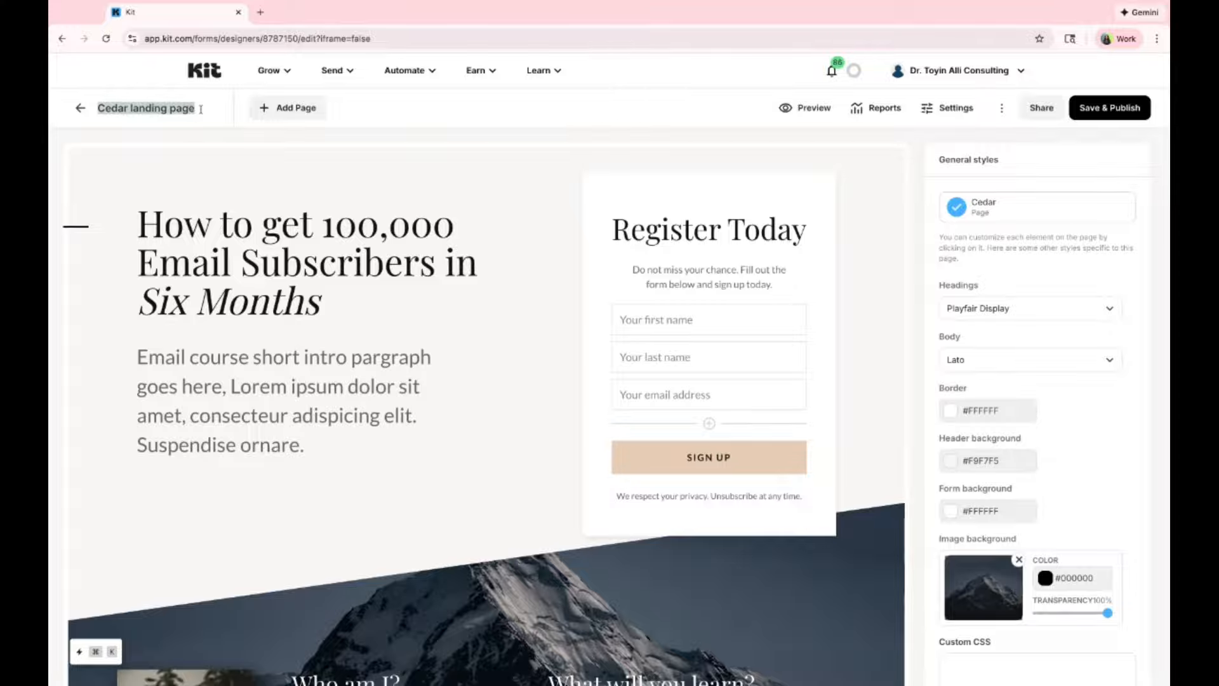
{"action": "type", "text": "[]"}
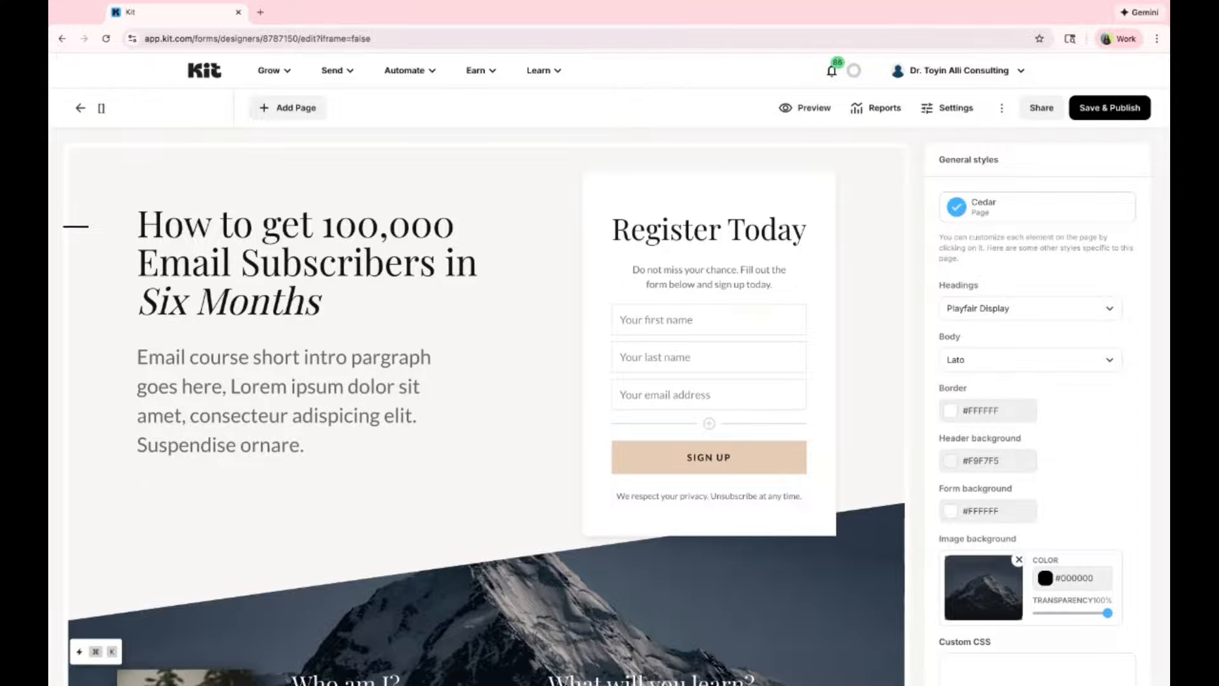
{"action": "type", "text": "FREEBIE"}
{"action": "type", "text": "What Should I Sell?"}
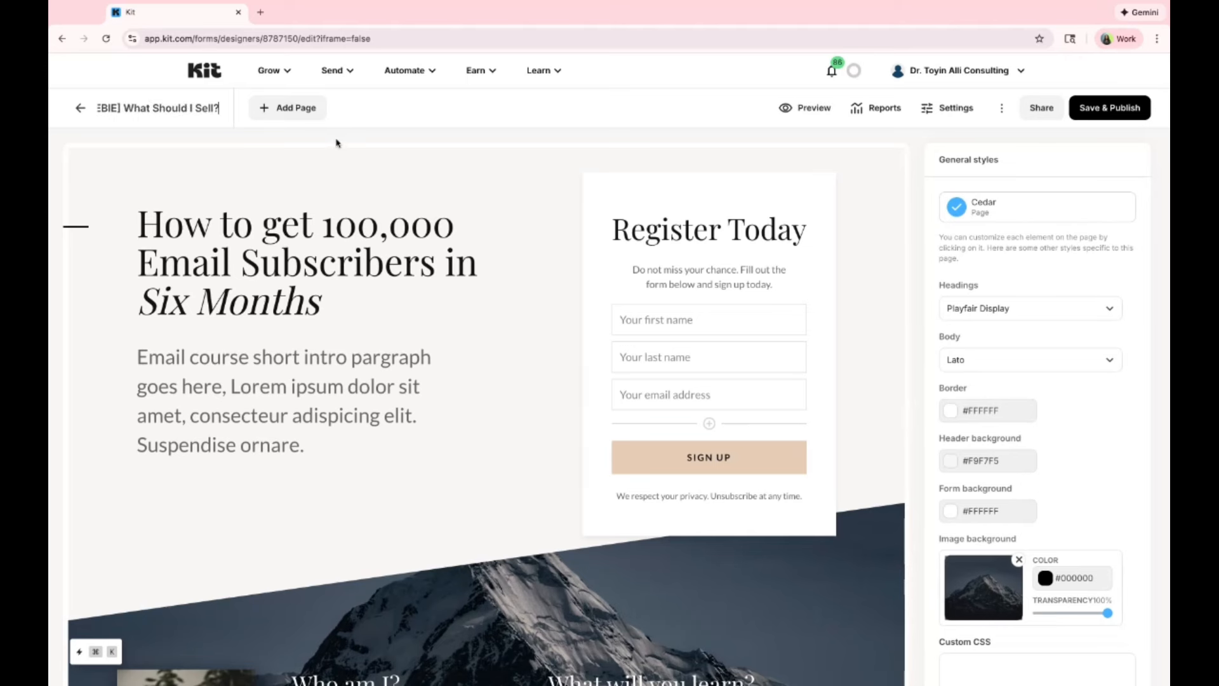
{"action": "key", "text": "Return"}
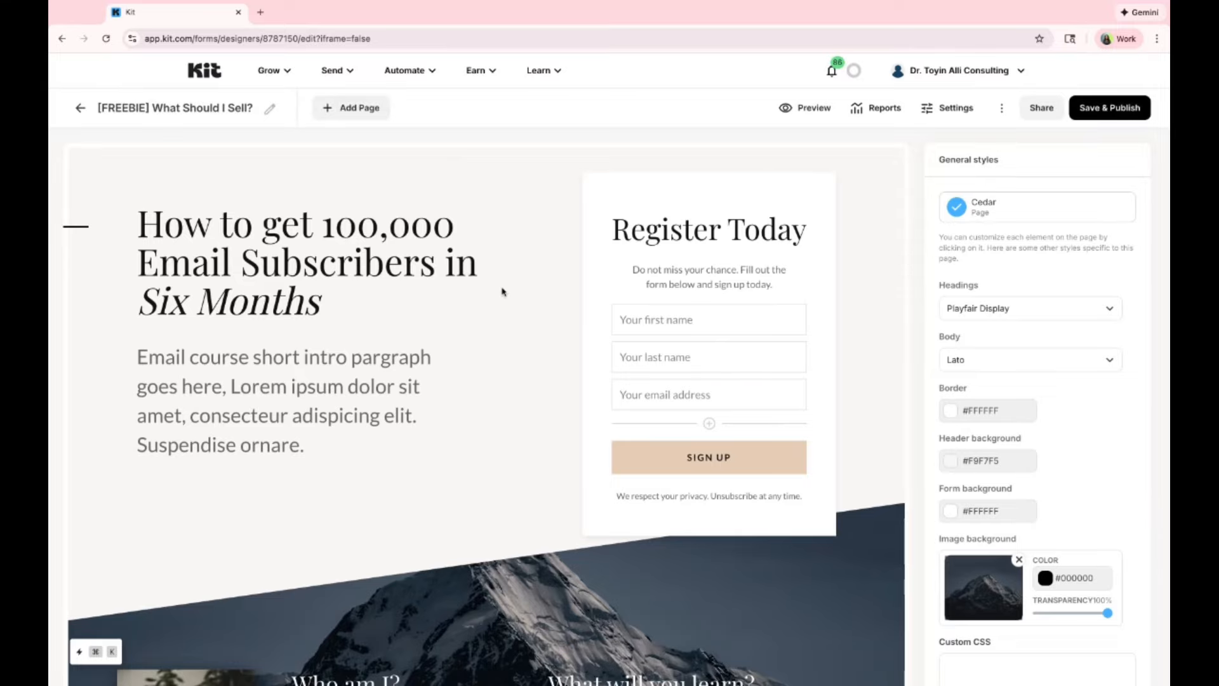
Step: Replace the page headline with a bold "What Should I Sell?" followed on a new line by "The Academic’s Guide to a Semester-Proof Offer"
{"action": "scroll", "coordinate": [502, 293], "scroll_direction": "down", "scroll_amount": 3}
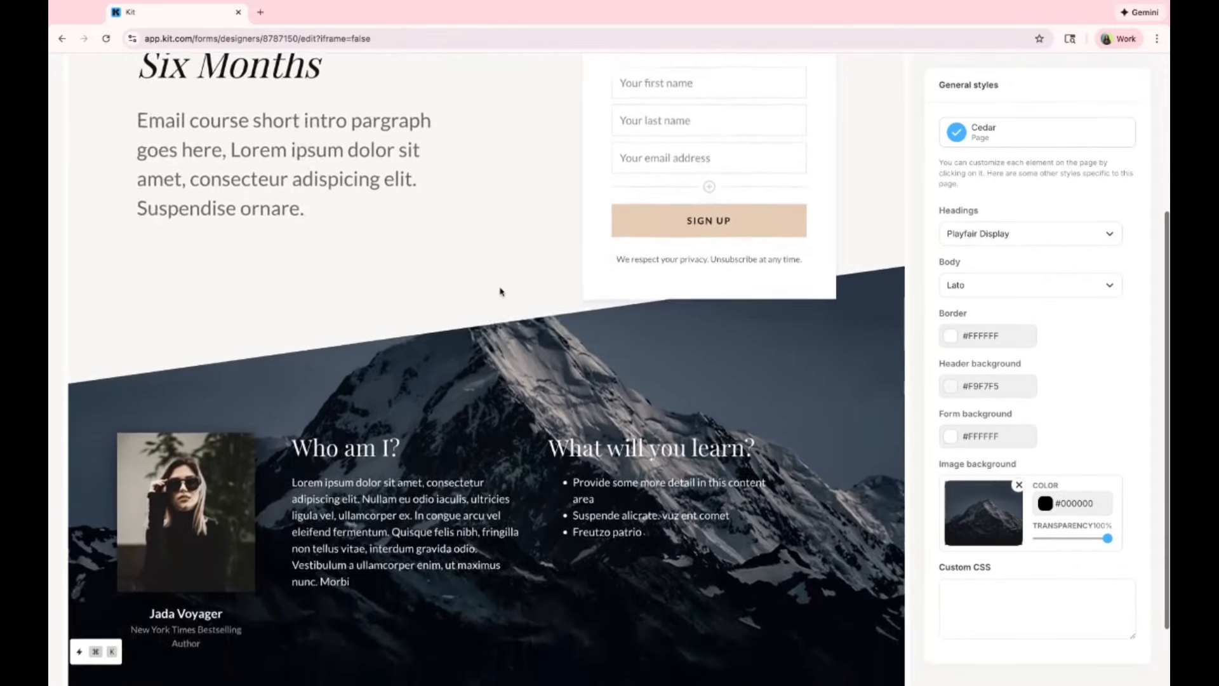
{"action": "scroll", "coordinate": [502, 292], "scroll_direction": "up", "scroll_amount": 4}
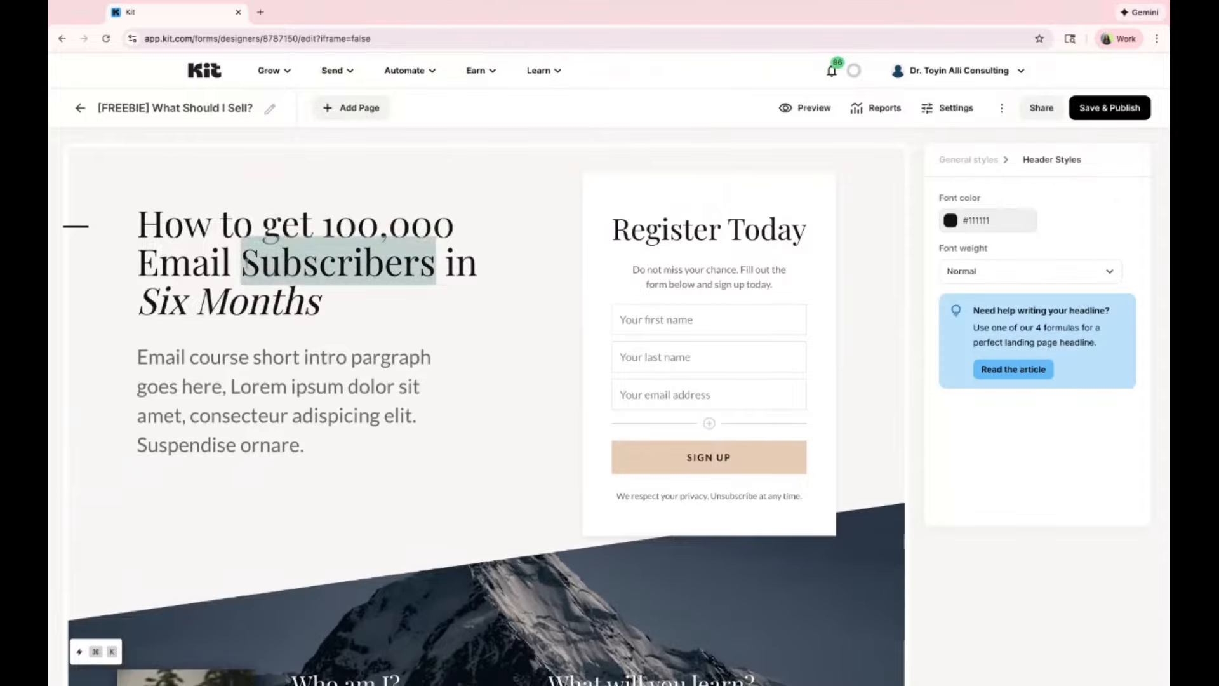
{"action": "triple_click", "coordinate": [337, 263]}
{"action": "type", "text": "What Should I Sell?"}
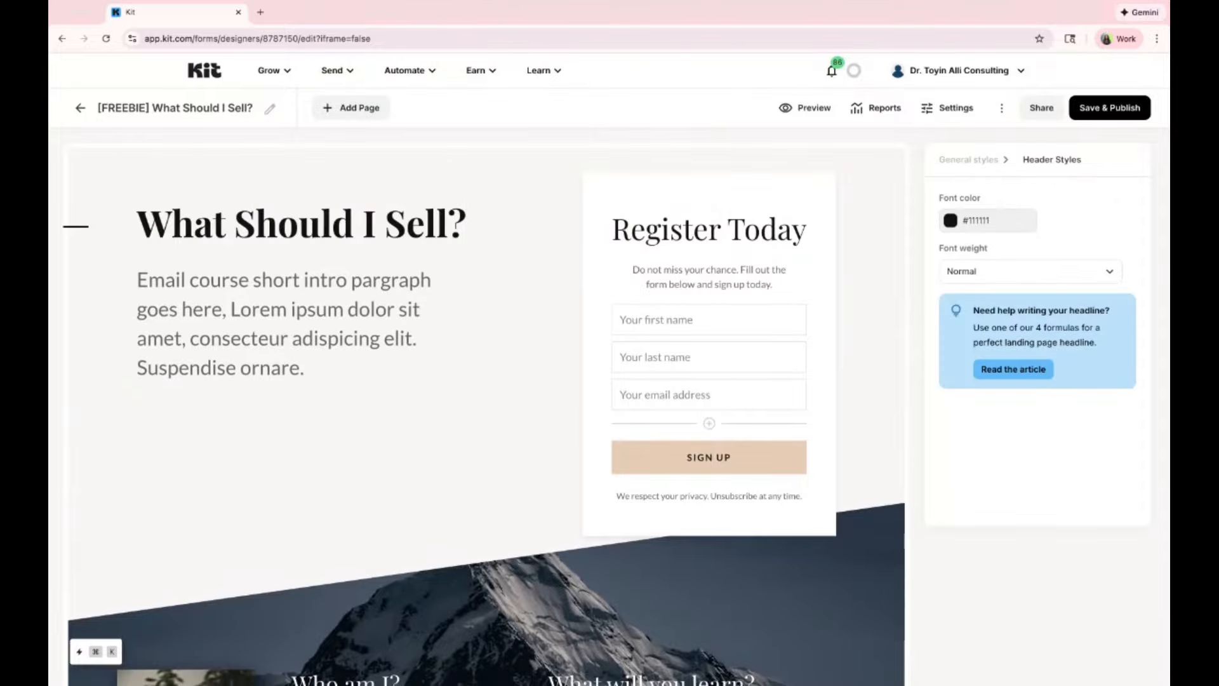
{"action": "key", "text": "Return"}
{"action": "type", "text": "The Academic’s Guide to a Semester-Proof Offer"}
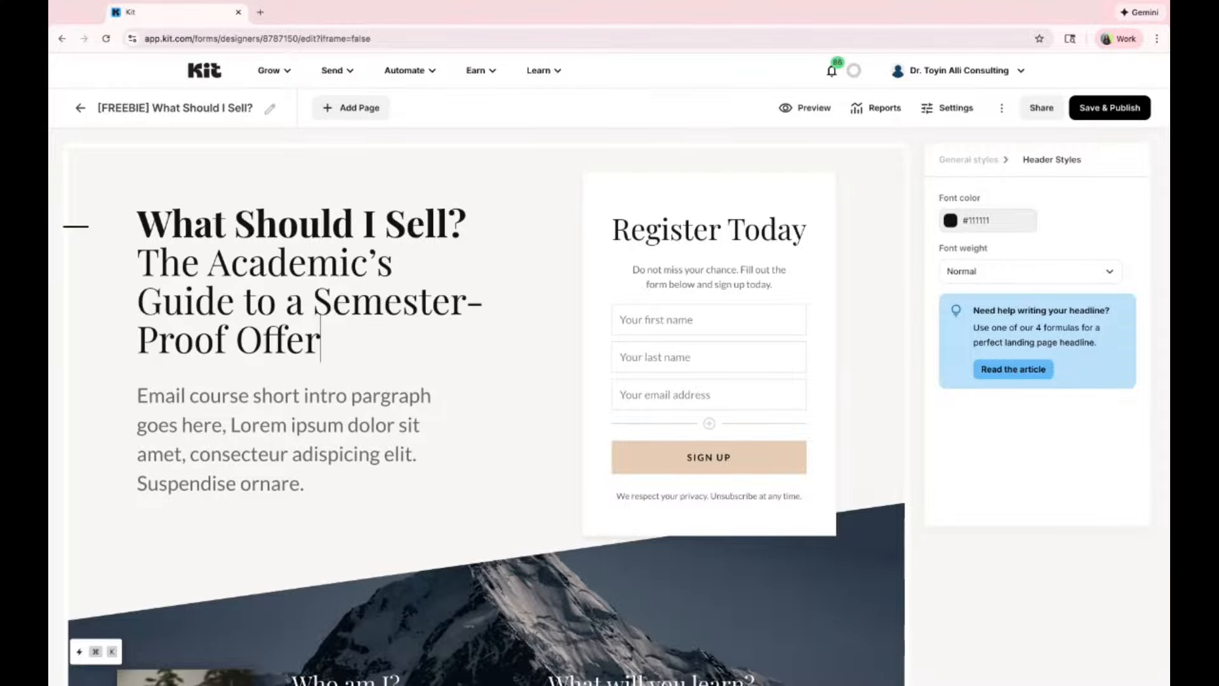
Step: Replace the intro with the prepared "Feeling stuck on what to sell as a professorpreneur?" copy, changing its dash to a period and starting a new paragraph at "No website"
{"action": "triple_click", "coordinate": [246, 434]}
{"action": "type", "text": "Feeling stuck on what to sell as a professorpreneur? This free 5-day email course helps you uncover your first (or next) aligned offer — no website, niche, or audience required. Just your brilliance, some clarity, and a simple structure."}
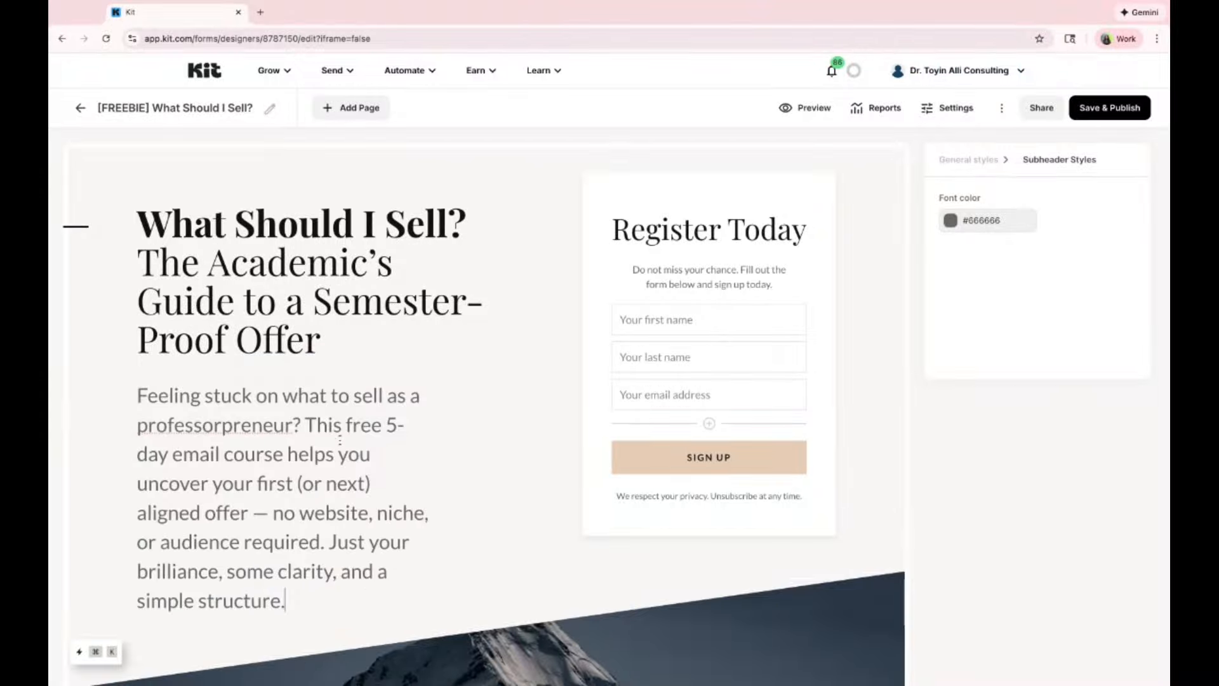
{"action": "left_click", "coordinate": [282, 513]}
{"action": "key", "text": "BackSpace"}
{"action": "key", "text": "BackSpace"}
{"action": "key", "text": "BackSpace"}
{"action": "key", "text": "BackSpace"}
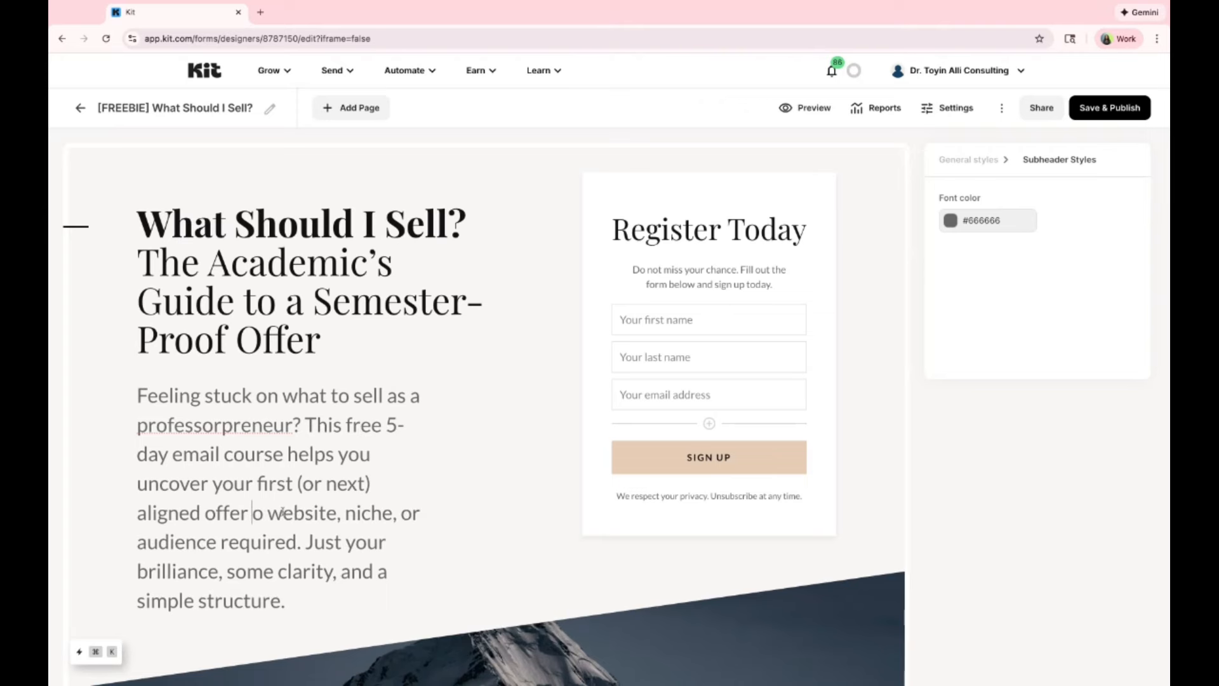
{"action": "type", "text": ".  N"}
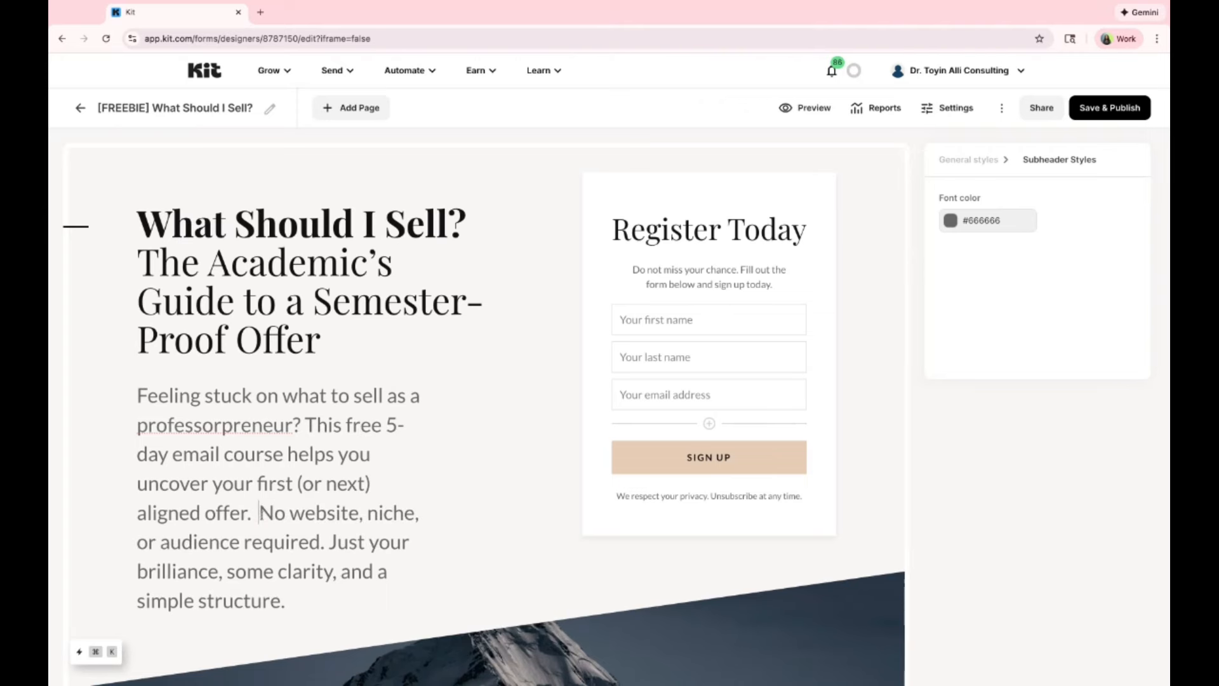
{"action": "left_click", "coordinate": [261, 512]}
{"action": "key", "text": "Return"}
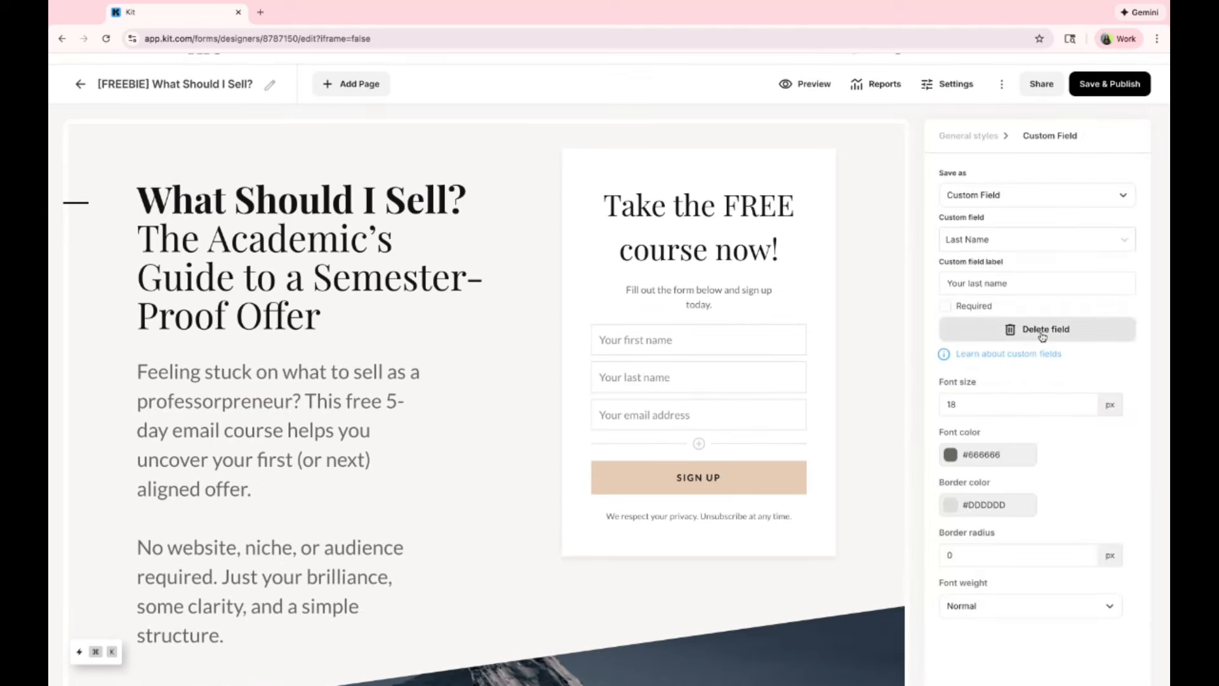
Step: Delete the last name field from the sign-up form
{"action": "left_click", "coordinate": [991, 329]}
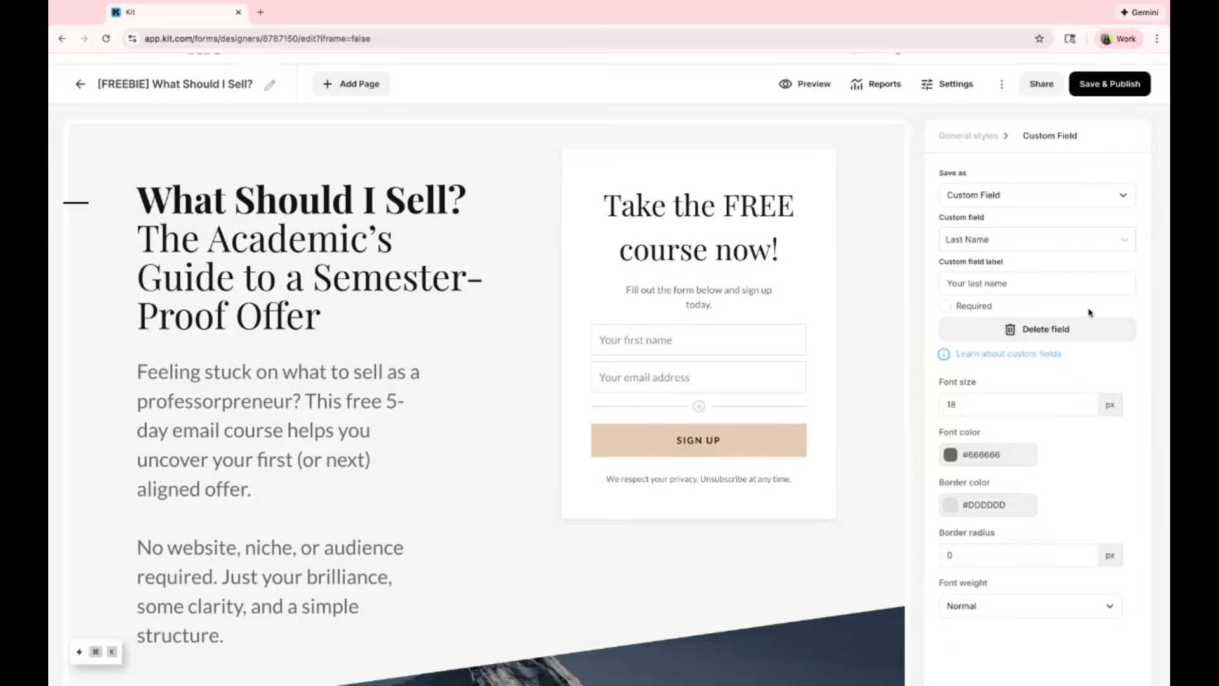
Step: Replace the sign-up button's text with "LEARN WHAT TO SELL AS A PROFESSORPRENEUR"
{"action": "left_click", "coordinate": [645, 376]}
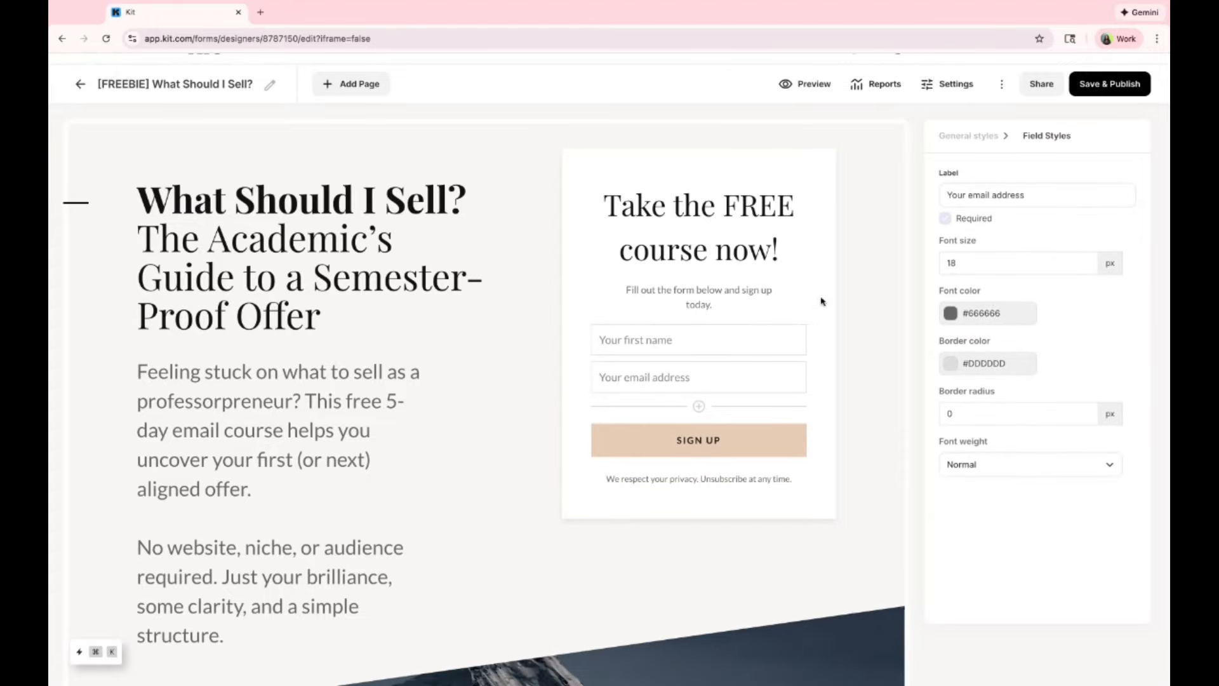
{"action": "left_click", "coordinate": [645, 341]}
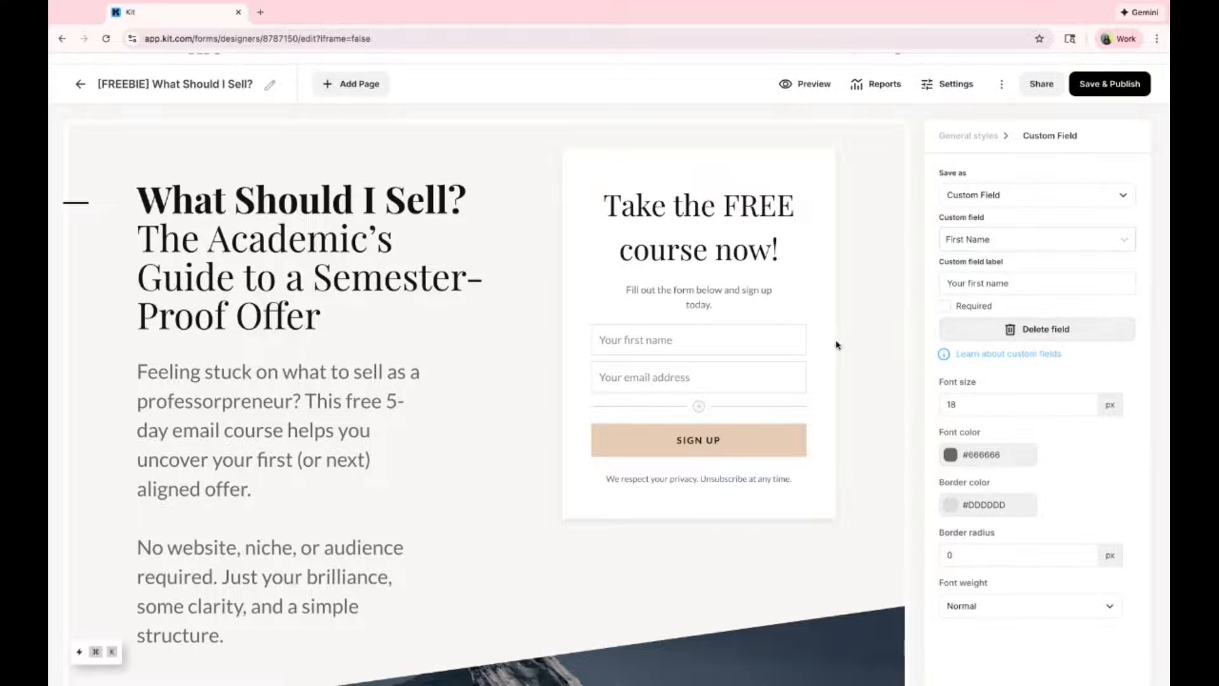
{"action": "left_click", "coordinate": [702, 441]}
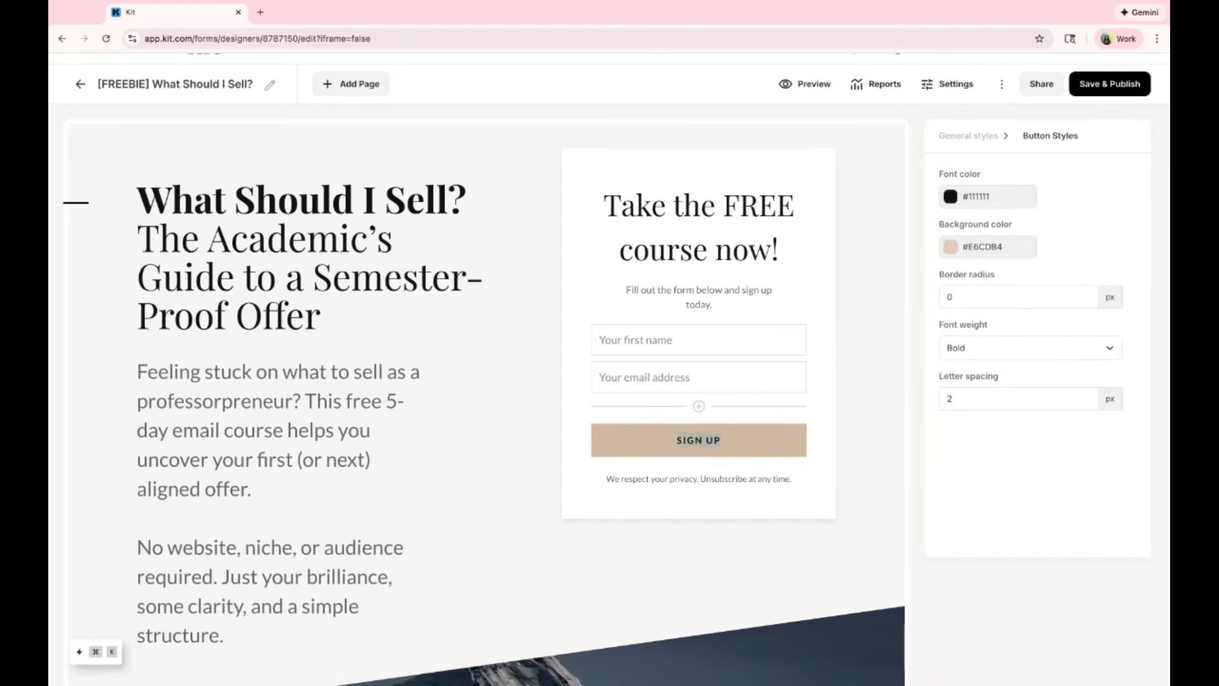
{"action": "type", "text": "LEARN WHAT TO SELL AS A PROFESSOR"}
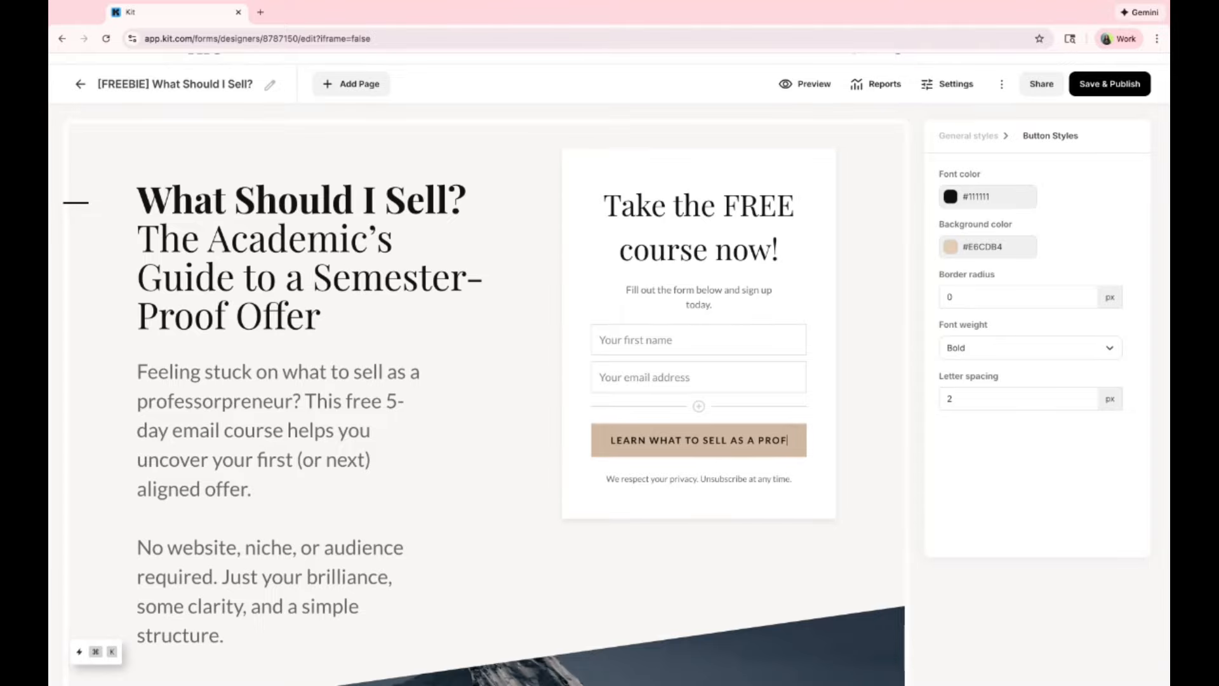
{"action": "type", "text": "PRENEUR"}
{"action": "scroll", "coordinate": [522, 490], "scroll_direction": "down", "scroll_amount": 6}
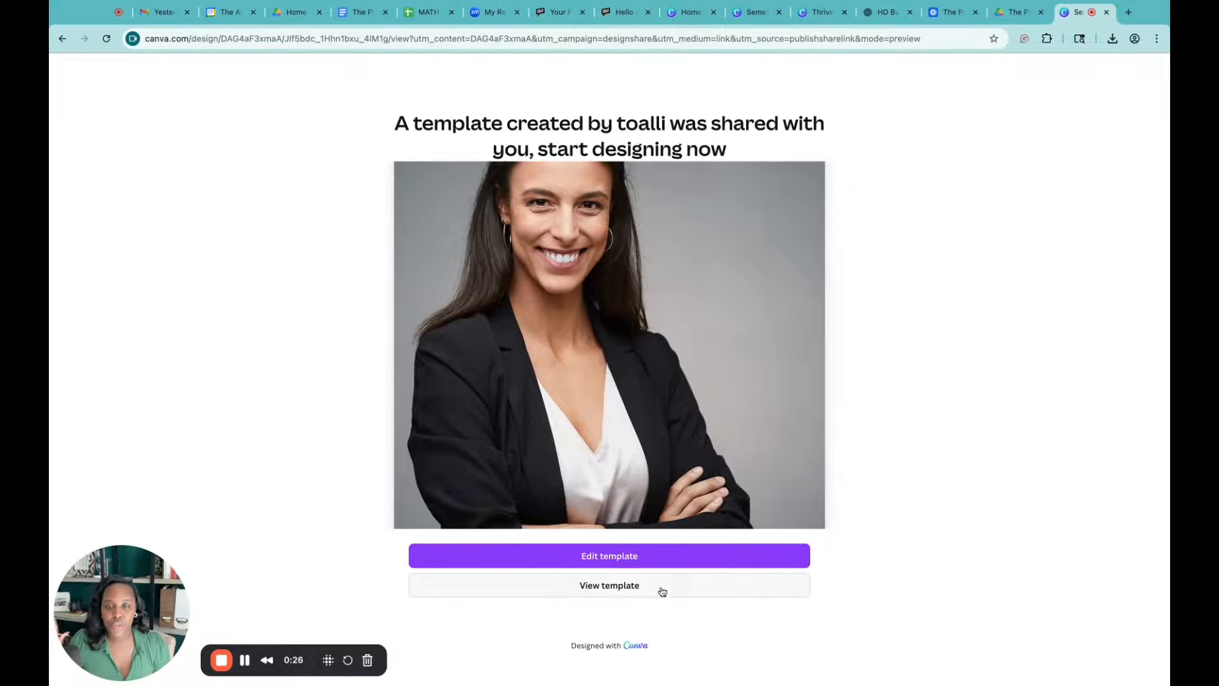
Step: Switch to Canva, open the shared design assets template in the editor and go to page 2 for the headshot
{"action": "left_click", "coordinate": [628, 594]}
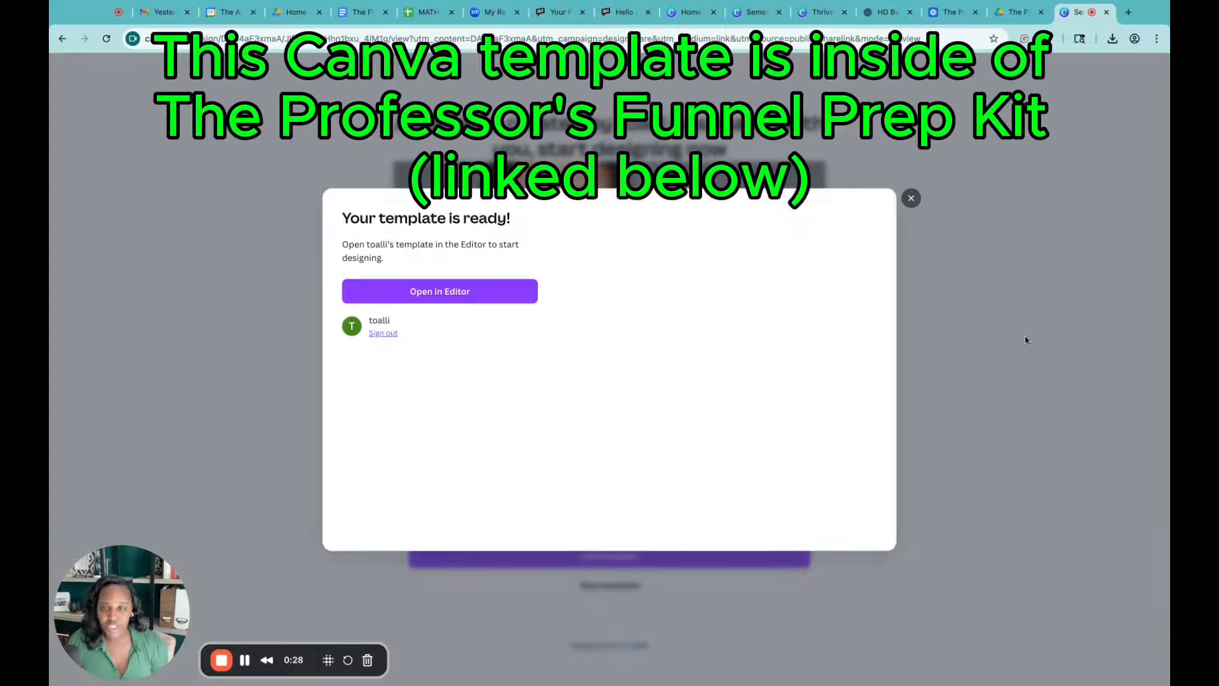
{"action": "left_click", "coordinate": [436, 296]}
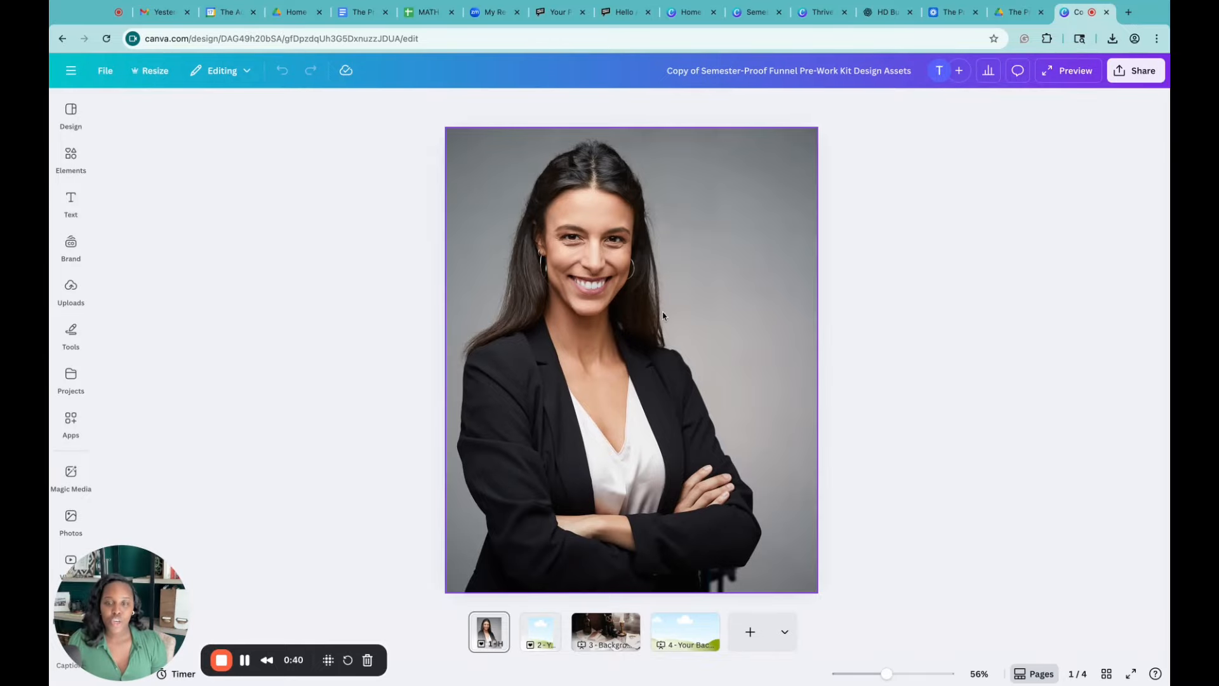
{"action": "left_click", "coordinate": [533, 628]}
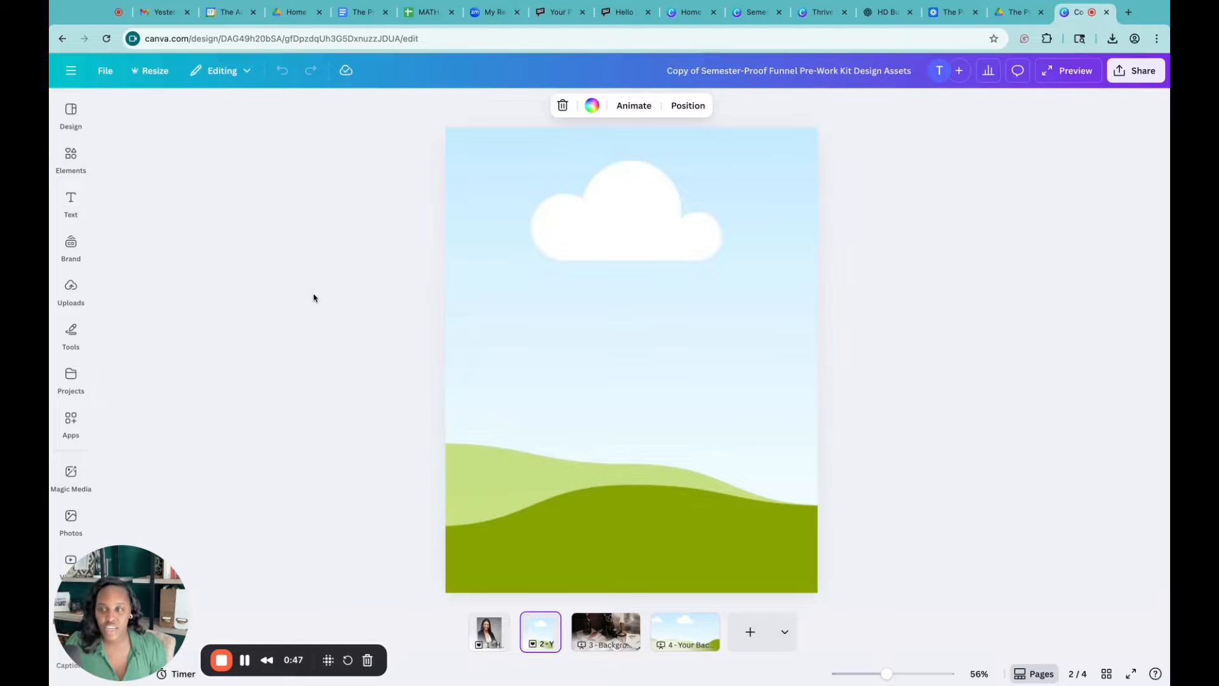
Step: Fill the page 2 headshot frame with the uploaded photo of the woman in a denim shirt
{"action": "left_click", "coordinate": [70, 289]}
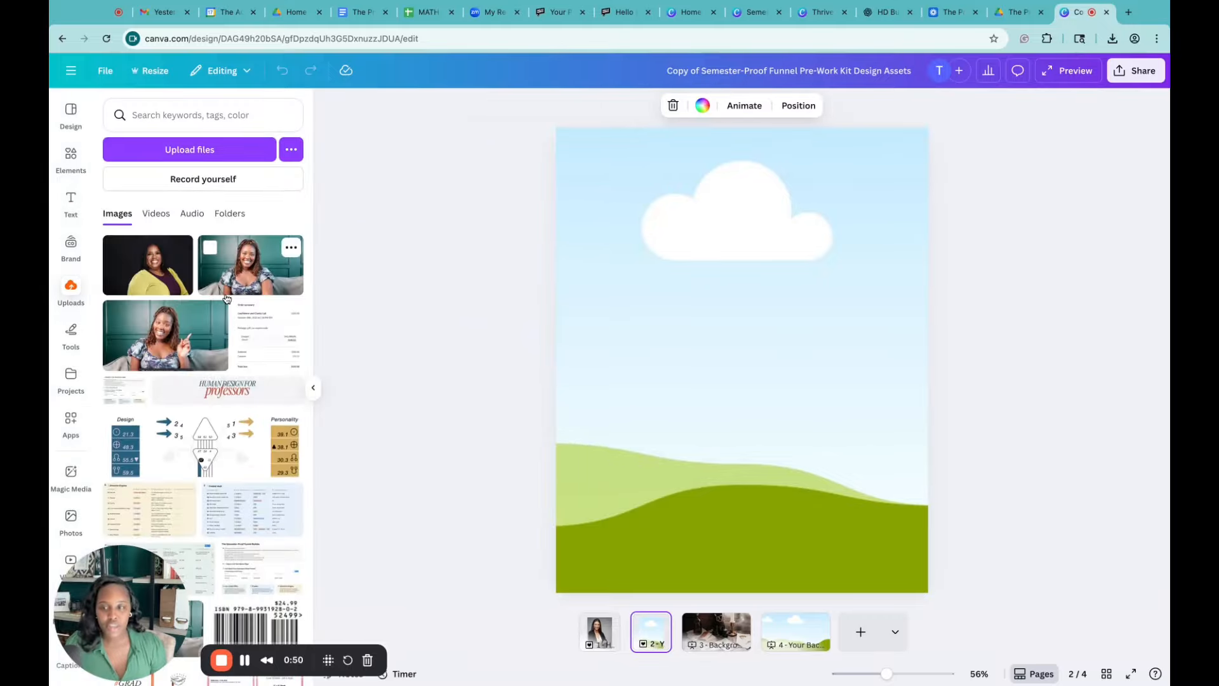
{"action": "scroll", "coordinate": [180, 287], "scroll_direction": "down", "scroll_amount": 5}
{"action": "scroll", "coordinate": [227, 298], "scroll_direction": "down", "scroll_amount": 1}
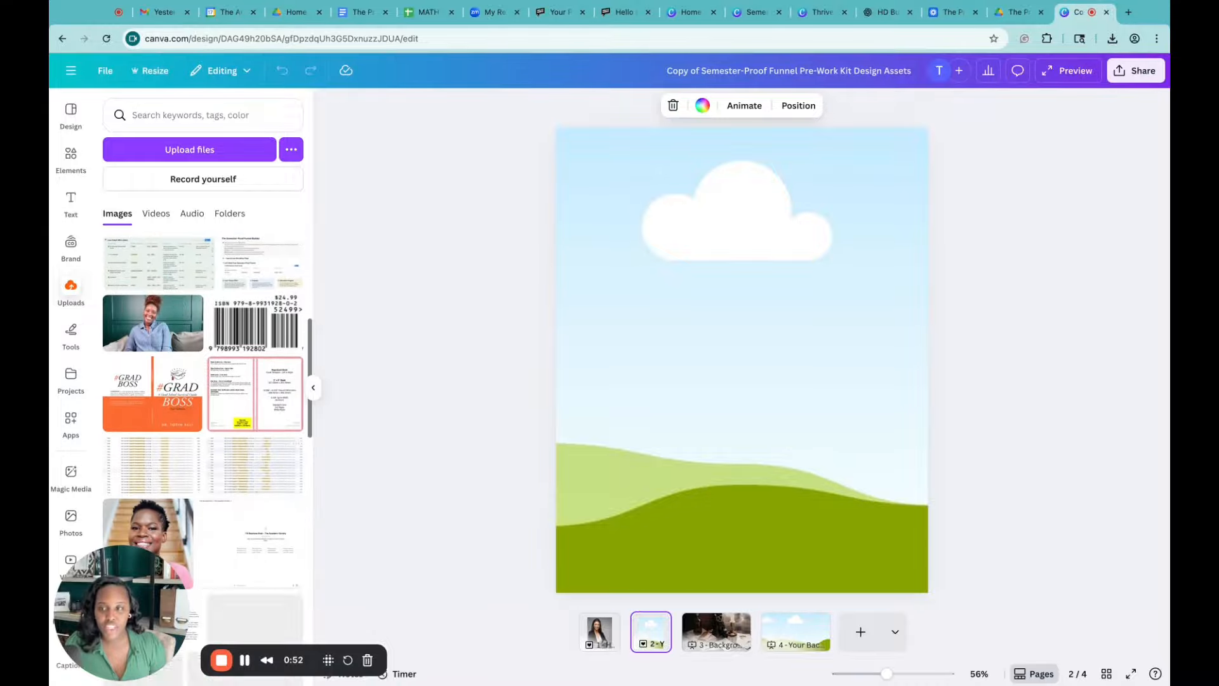
{"action": "left_click_drag", "start_coordinate": [158, 320], "coordinate": [571, 301]}
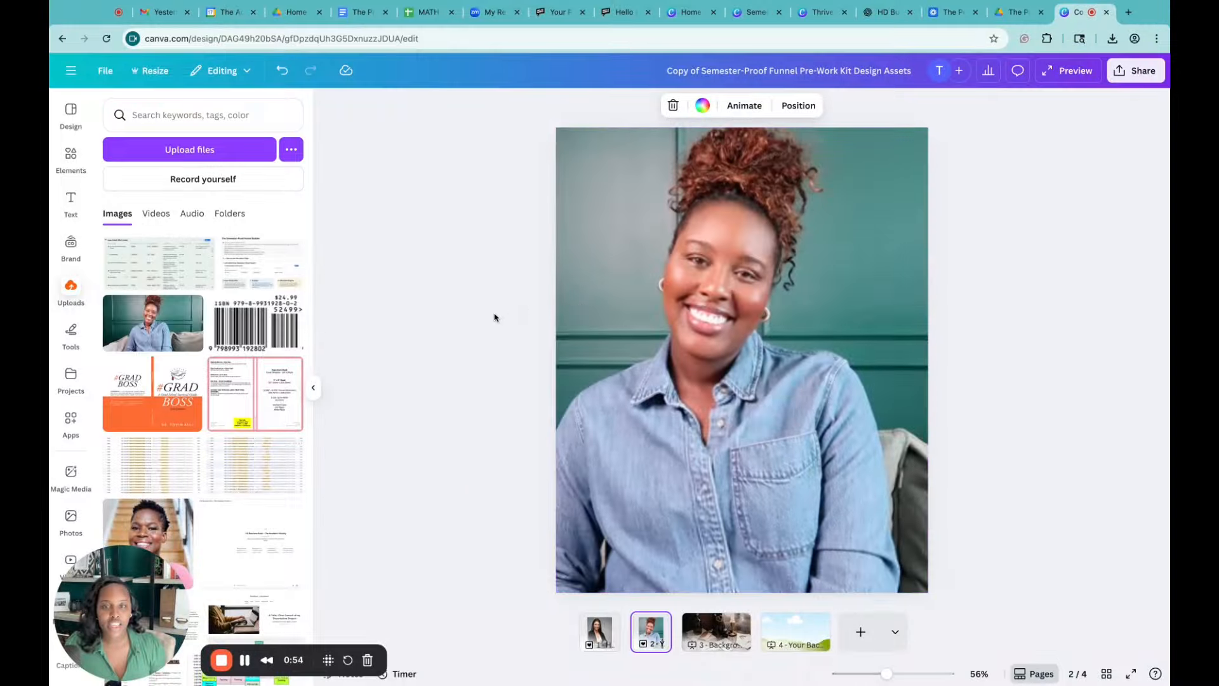
Step: Fill the page 2 headshot frame with the uploaded beach photo of the woman in a white shirt with her hand raised to her head
{"action": "scroll", "coordinate": [186, 368], "scroll_direction": "down", "scroll_amount": 15}
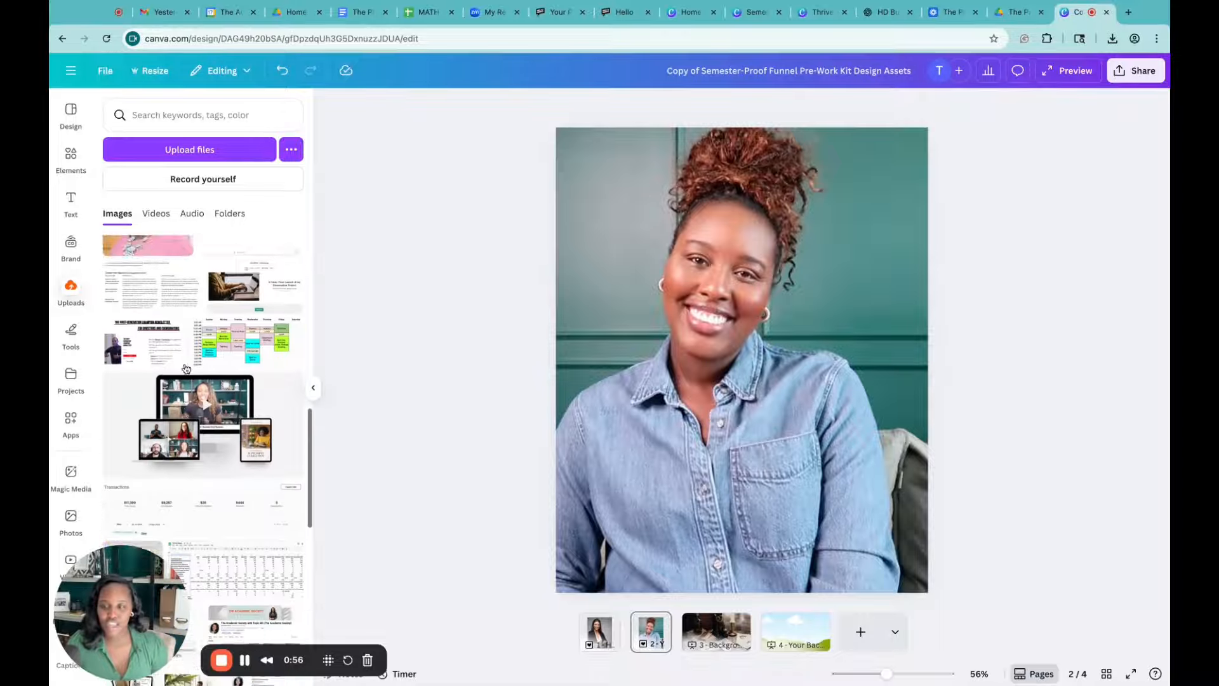
{"action": "scroll", "coordinate": [187, 368], "scroll_direction": "down", "scroll_amount": 15}
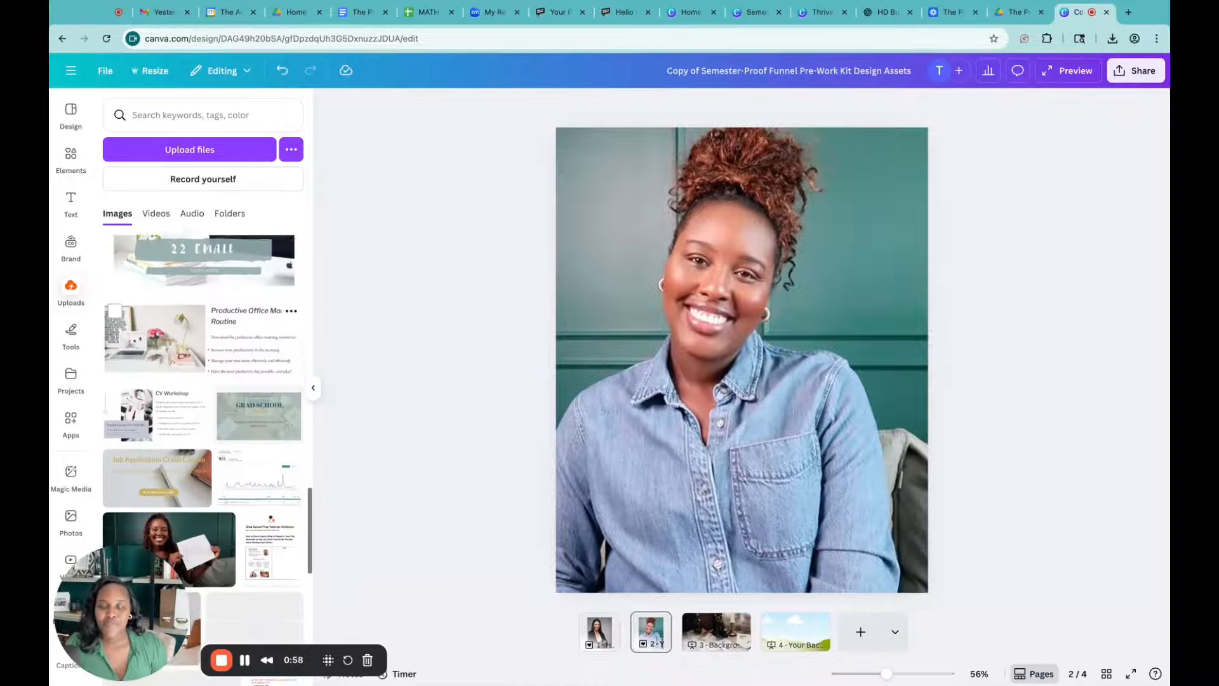
{"action": "scroll", "coordinate": [203, 445], "scroll_direction": "down", "scroll_amount": 15}
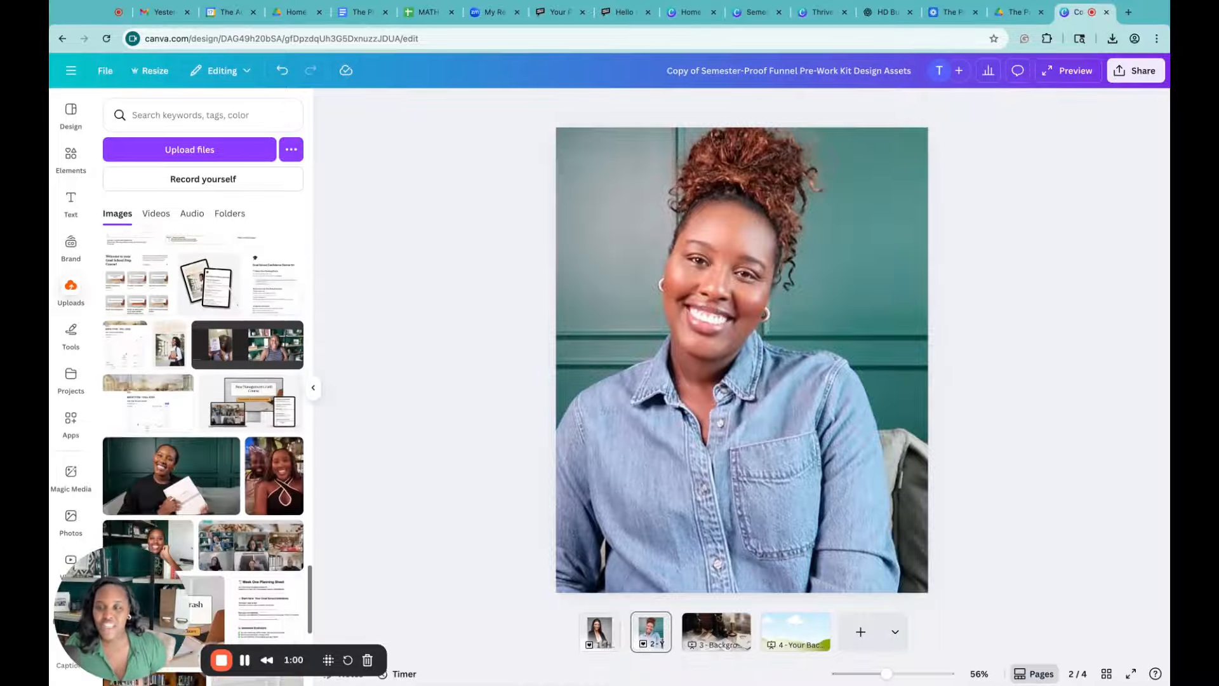
{"action": "scroll", "coordinate": [178, 336], "scroll_direction": "down", "scroll_amount": 15}
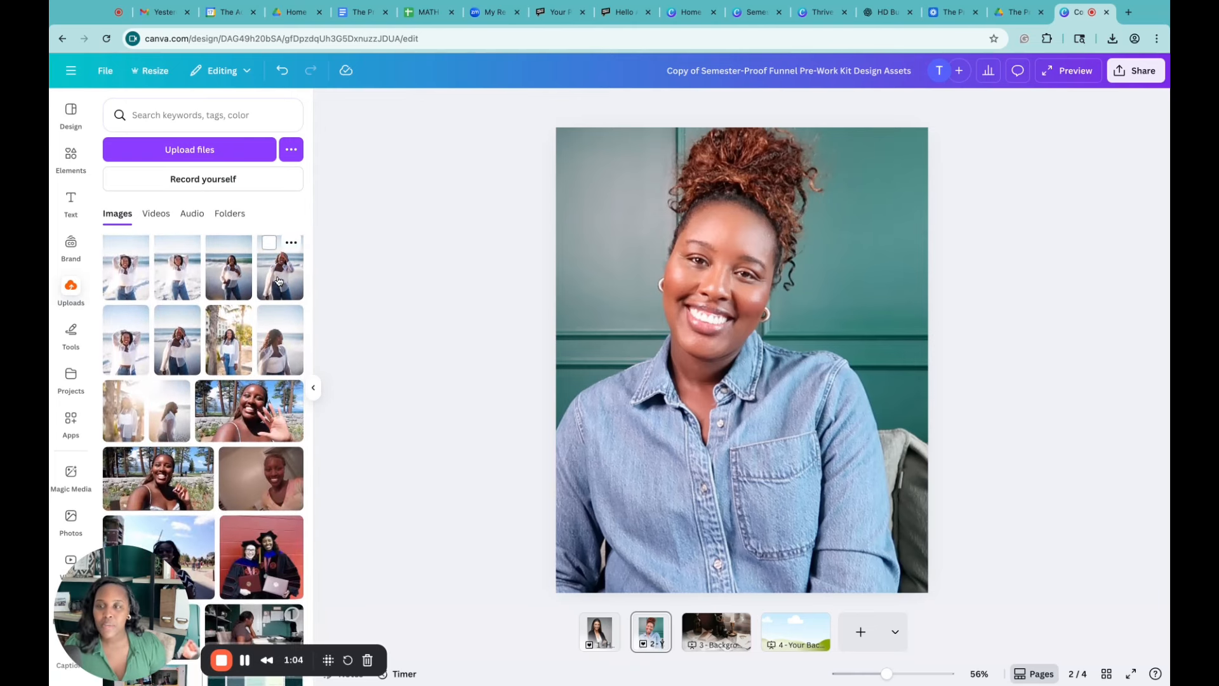
{"action": "left_click_drag", "start_coordinate": [277, 281], "coordinate": [604, 280]}
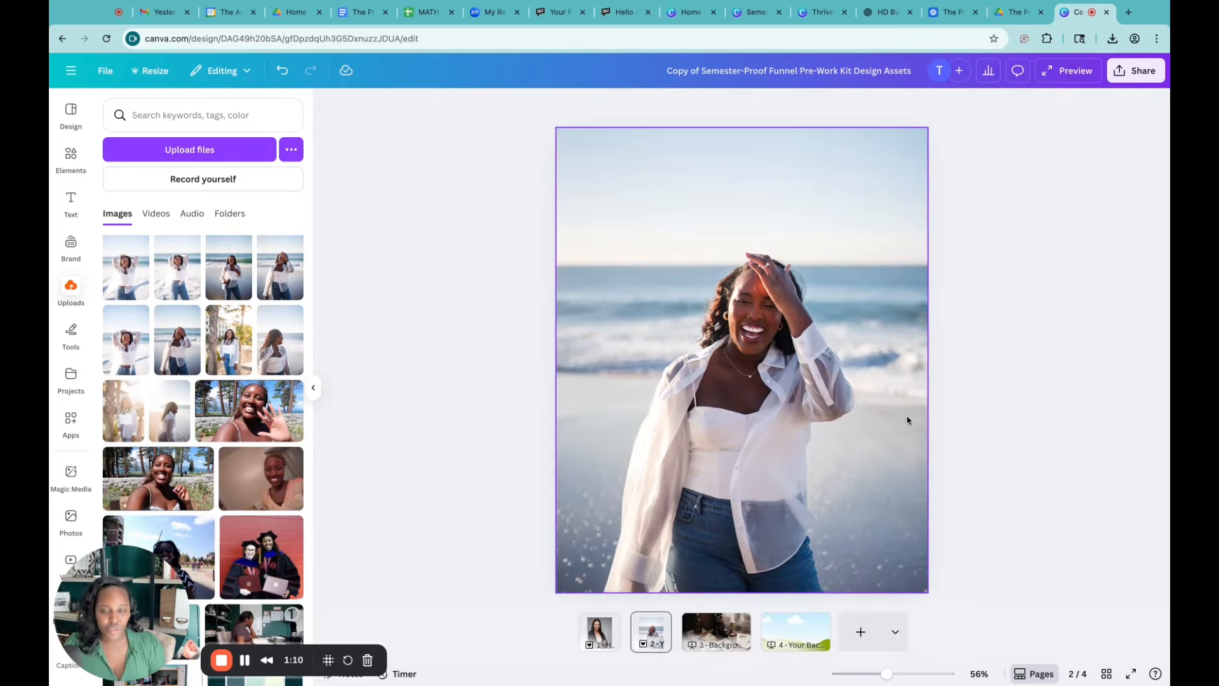
Step: Go past the background example to page 4, the background placeholder, and bring up the stock photo collection
{"action": "left_click", "coordinate": [703, 627]}
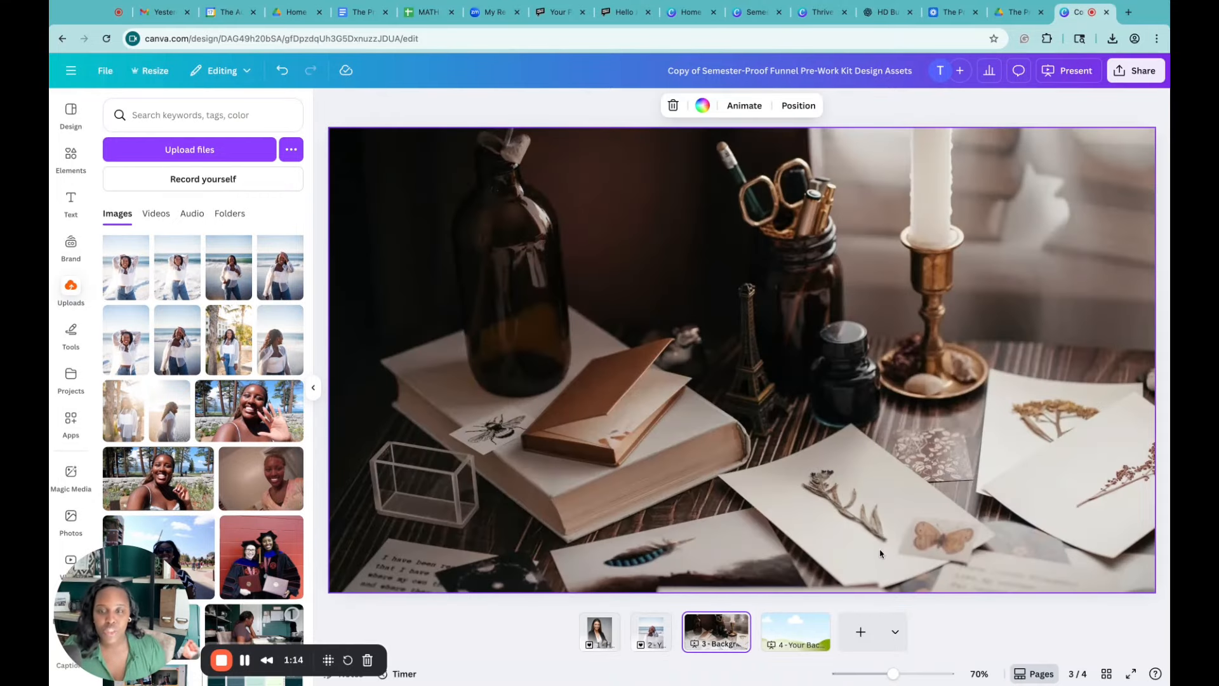
{"action": "left_click", "coordinate": [787, 625]}
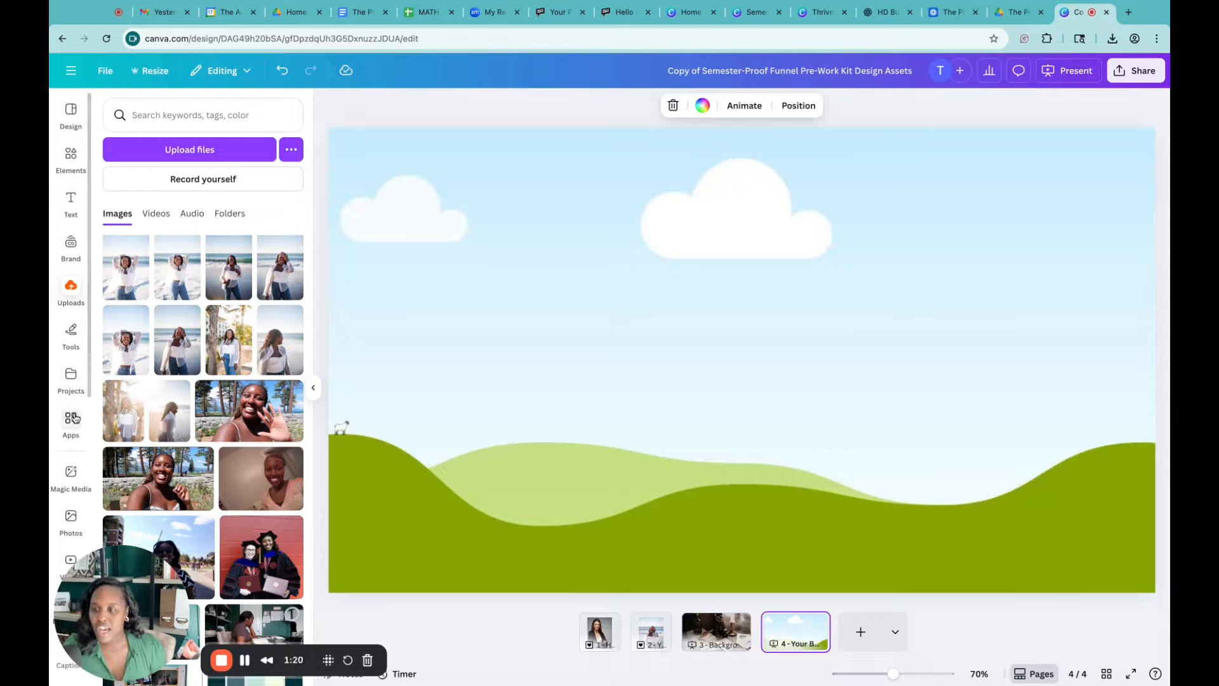
{"action": "scroll", "coordinate": [74, 418], "scroll_direction": "down", "scroll_amount": 2}
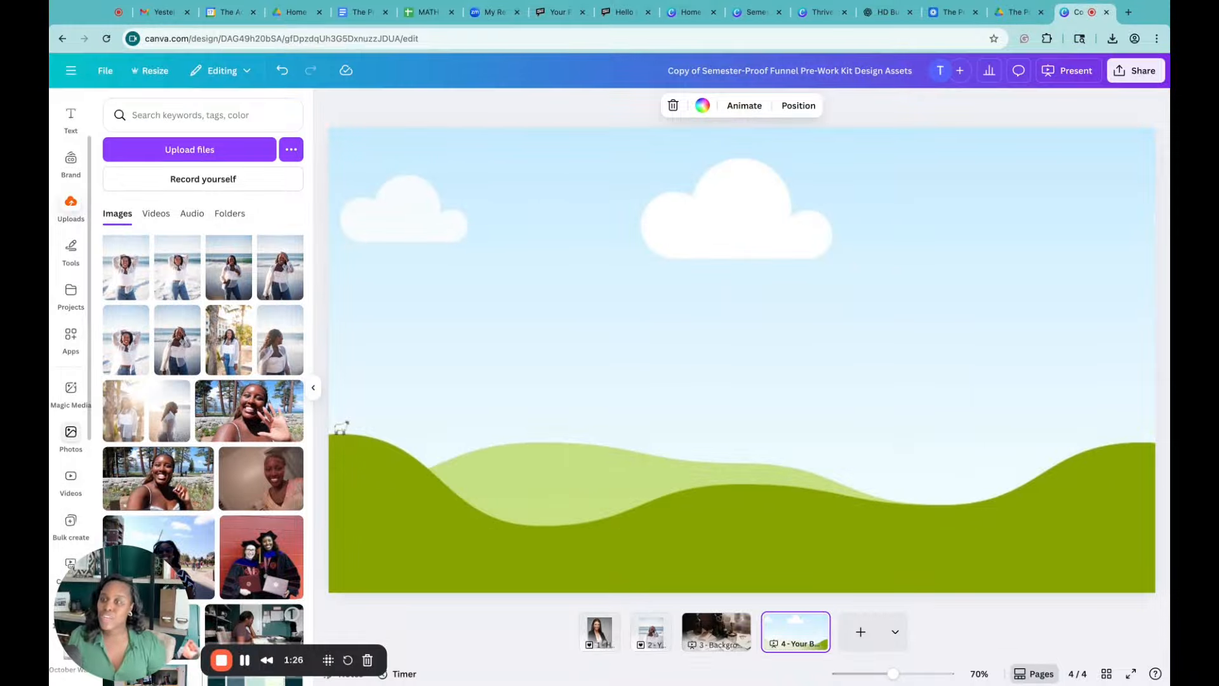
{"action": "left_click", "coordinate": [71, 431]}
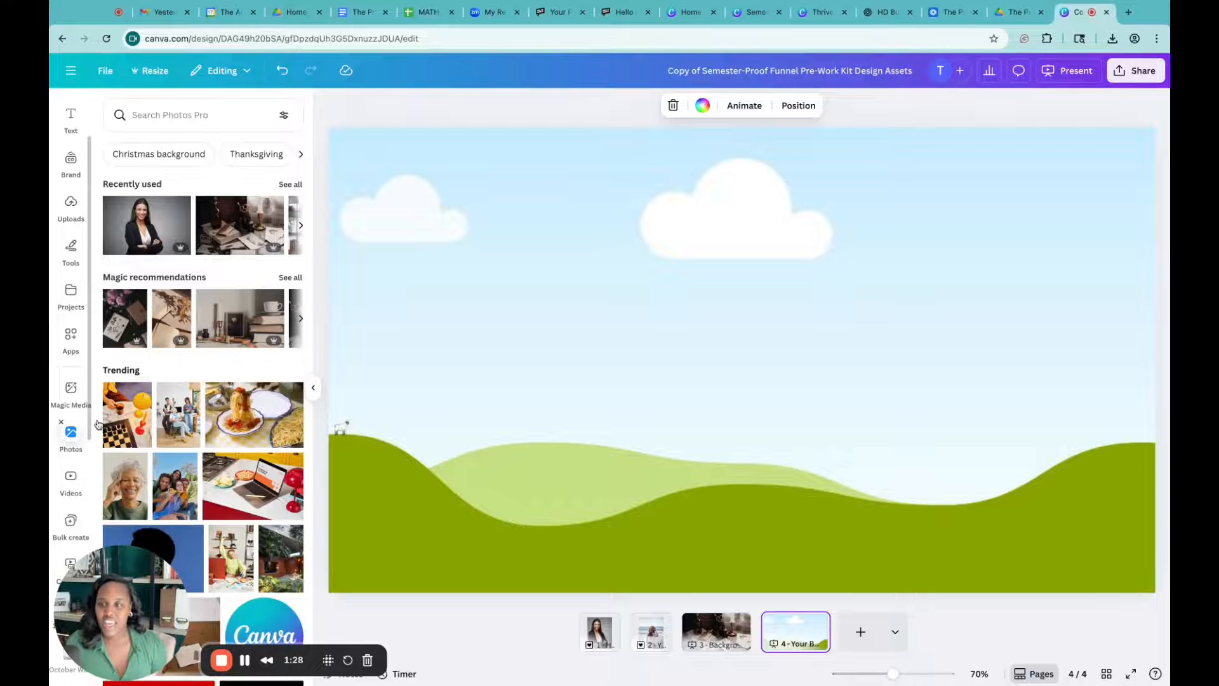
Step: Search the stock photos for "background" and browse the results
{"action": "left_click", "coordinate": [192, 115]}
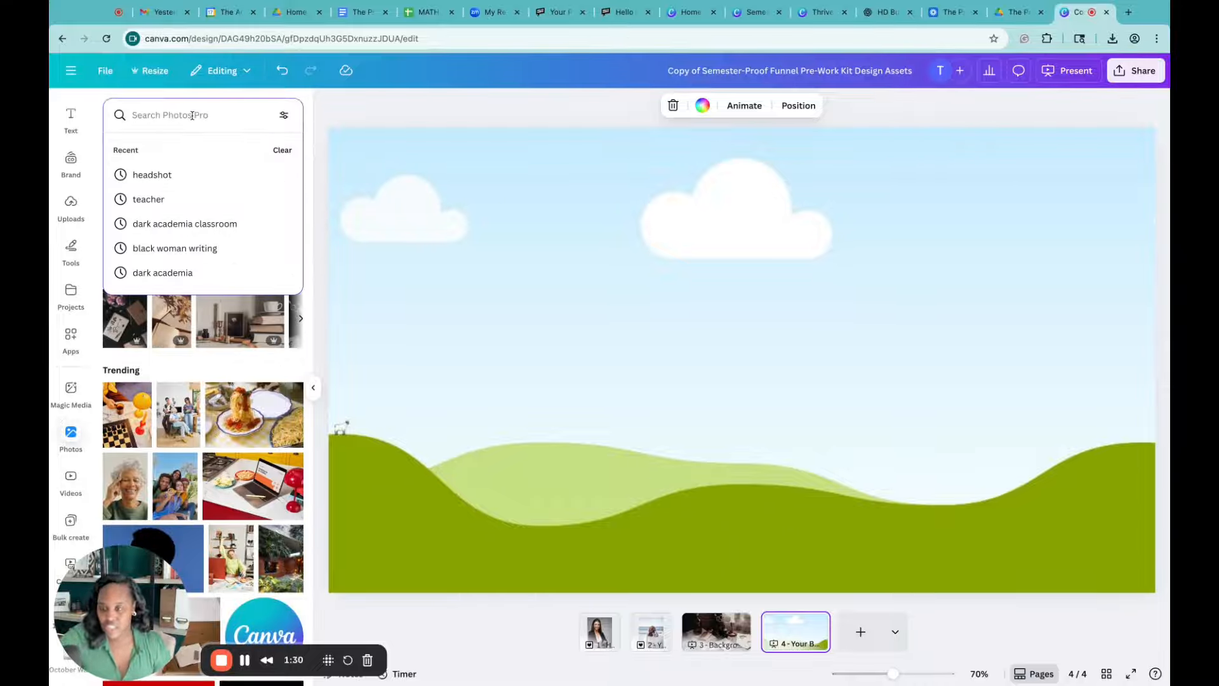
{"action": "type", "text": "backg"}
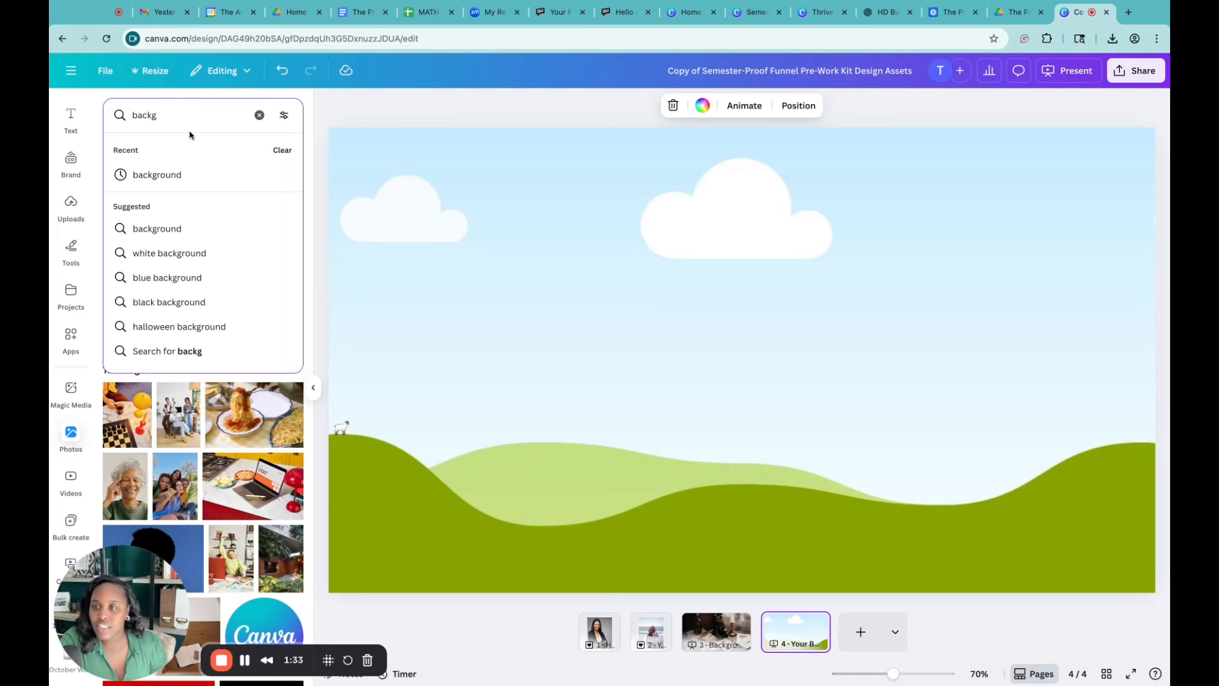
{"action": "left_click", "coordinate": [162, 175]}
{"action": "scroll", "coordinate": [174, 300], "scroll_direction": "down", "scroll_amount": 2}
{"action": "scroll", "coordinate": [175, 301], "scroll_direction": "down", "scroll_amount": 6}
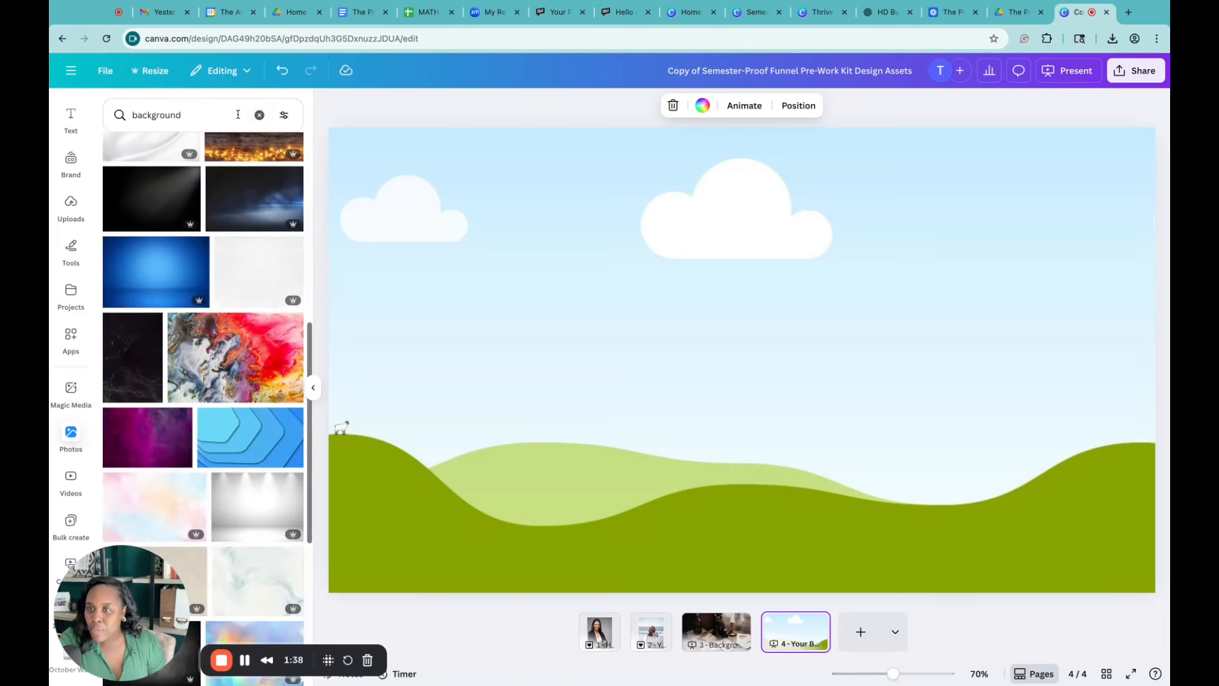
Step: Search the stock photos for "library" and fill the page 4 frame with the wood-panelled library photo with the ladder
{"action": "left_click", "coordinate": [207, 116]}
{"action": "type", "text": "library"}
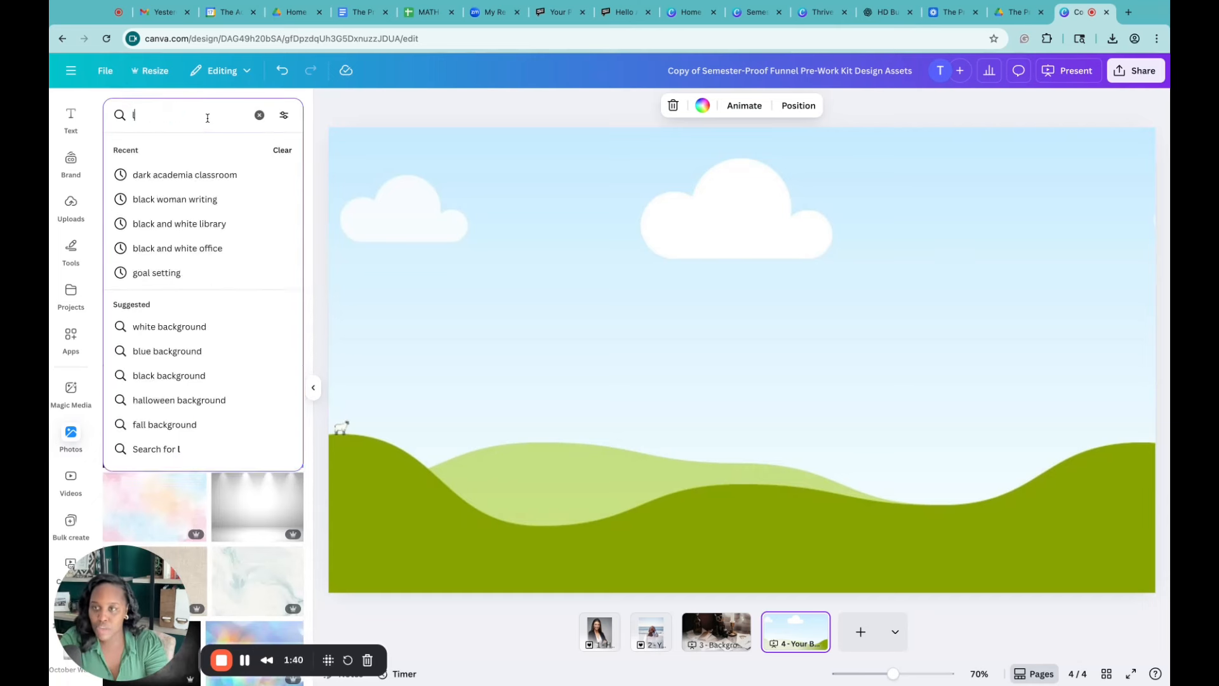
{"action": "key", "text": "Return"}
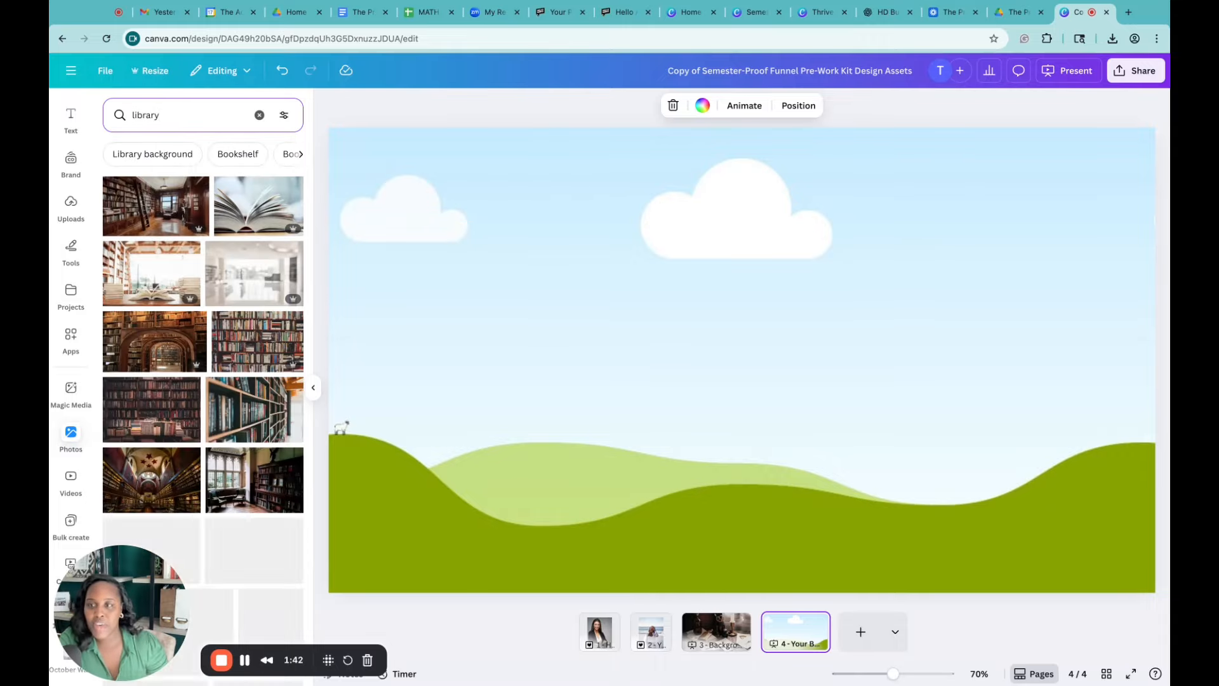
{"action": "left_click", "coordinate": [159, 219]}
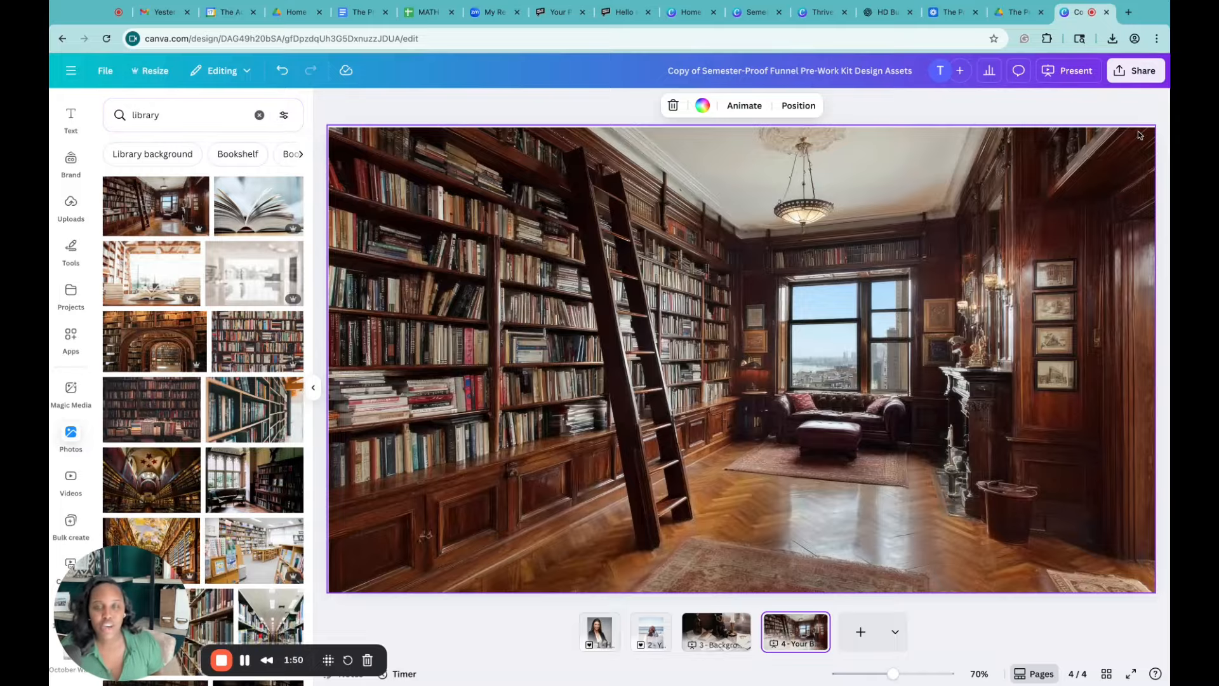
Step: In the design's download settings, limit the pages to only the current page, page 4
{"action": "left_click", "coordinate": [1142, 75]}
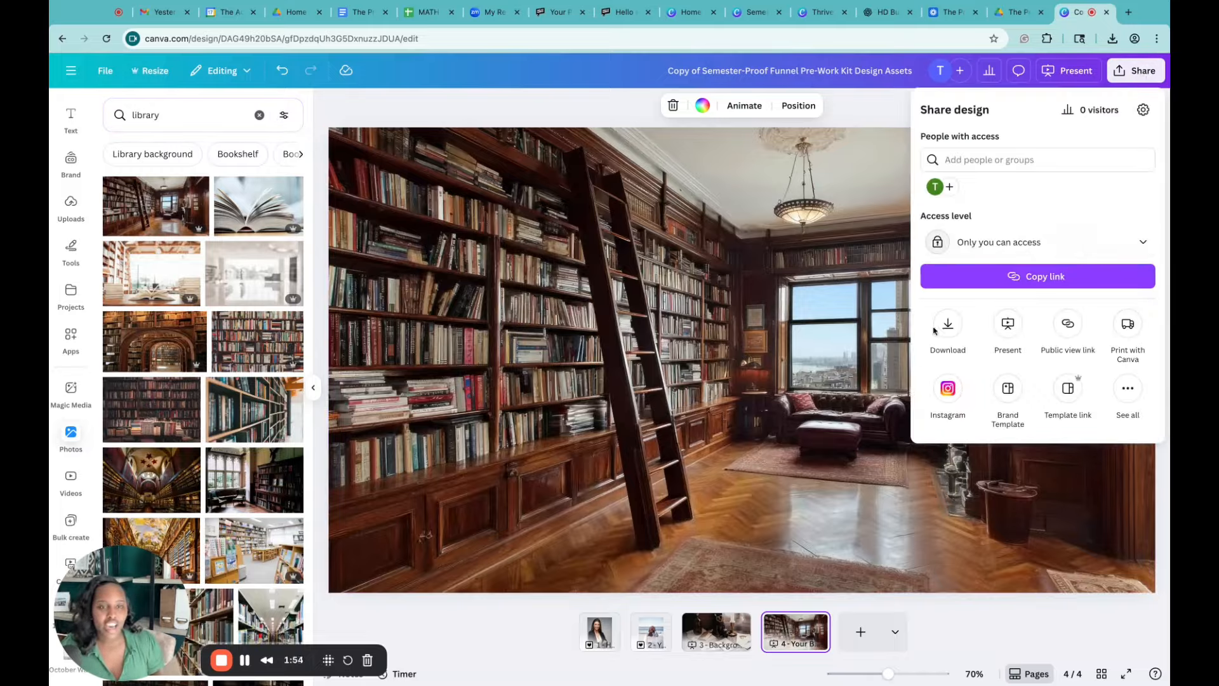
{"action": "left_click", "coordinate": [936, 328]}
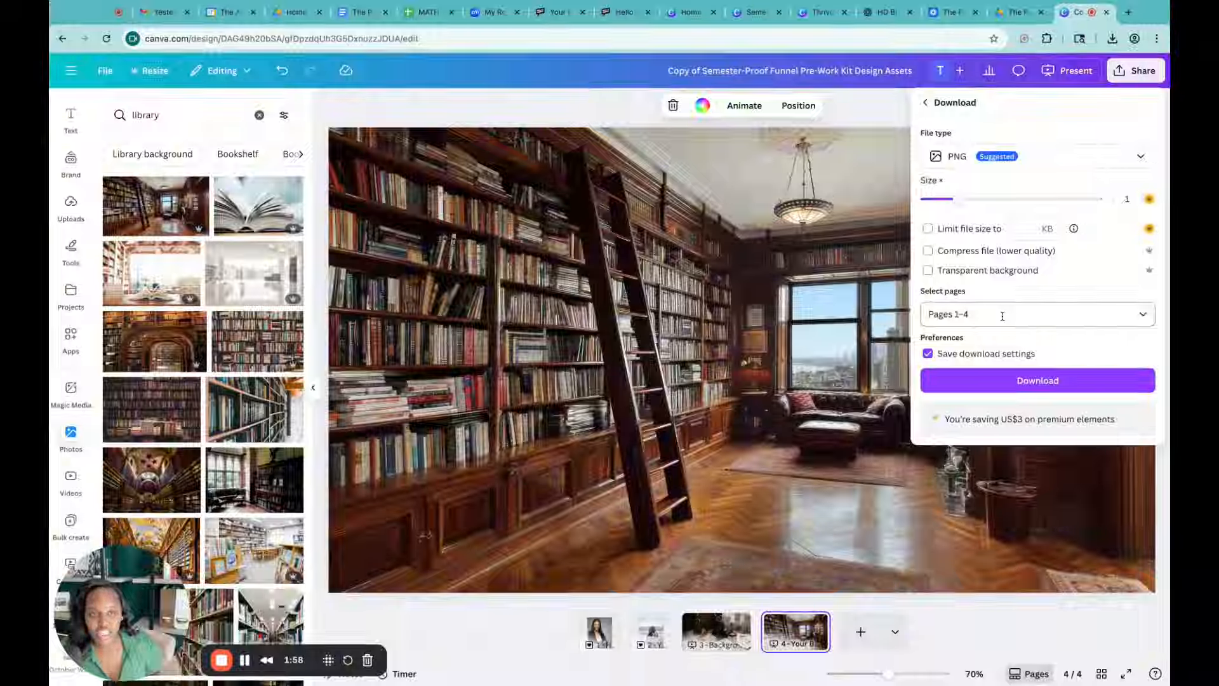
{"action": "left_click", "coordinate": [1003, 316]}
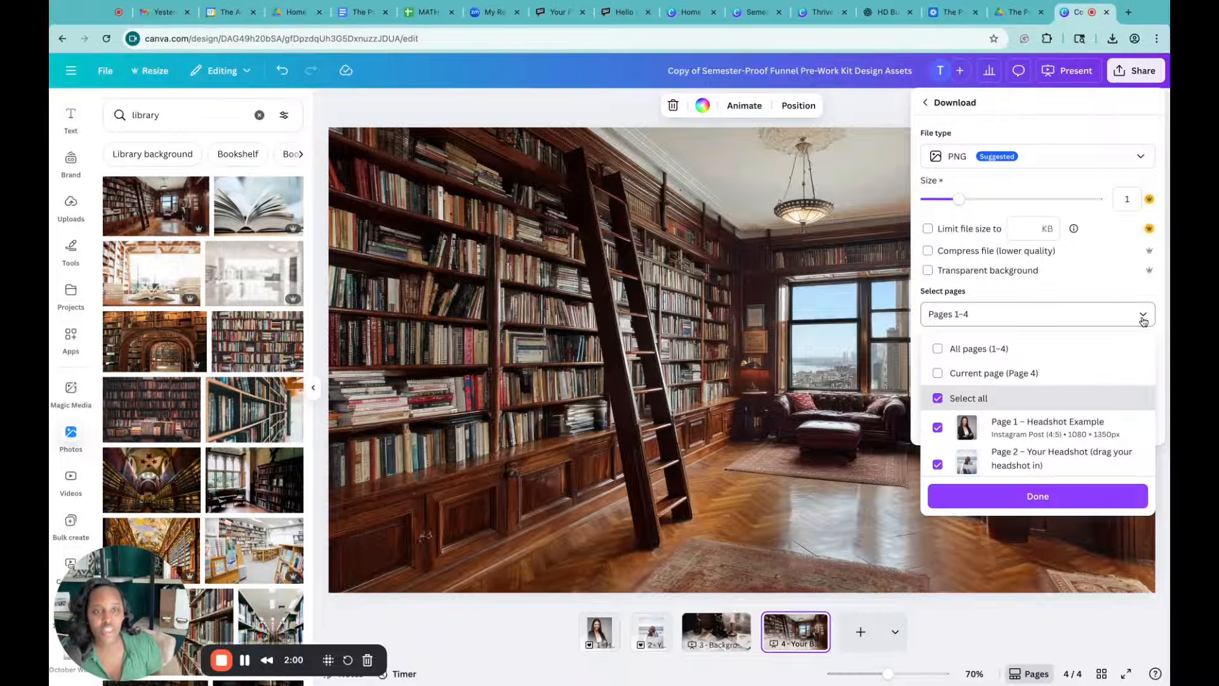
{"action": "scroll", "coordinate": [940, 400], "scroll_direction": "down", "scroll_amount": 1}
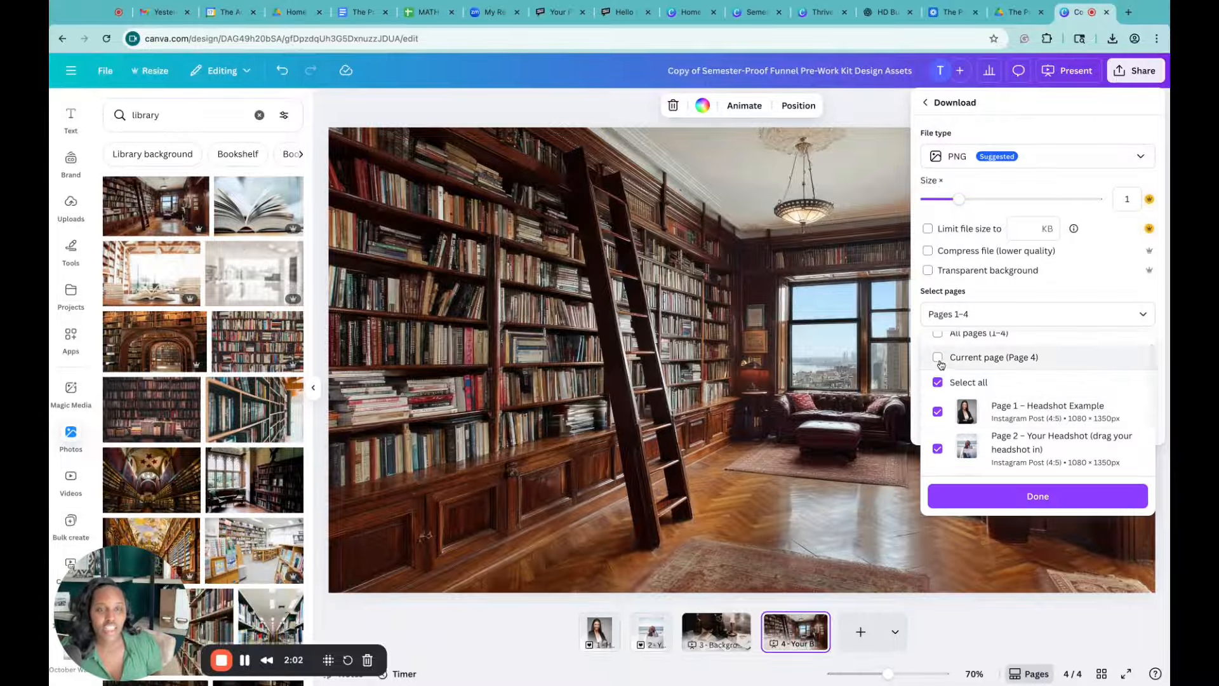
{"action": "left_click", "coordinate": [938, 359]}
{"action": "scroll", "coordinate": [966, 444], "scroll_direction": "down", "scroll_amount": 2}
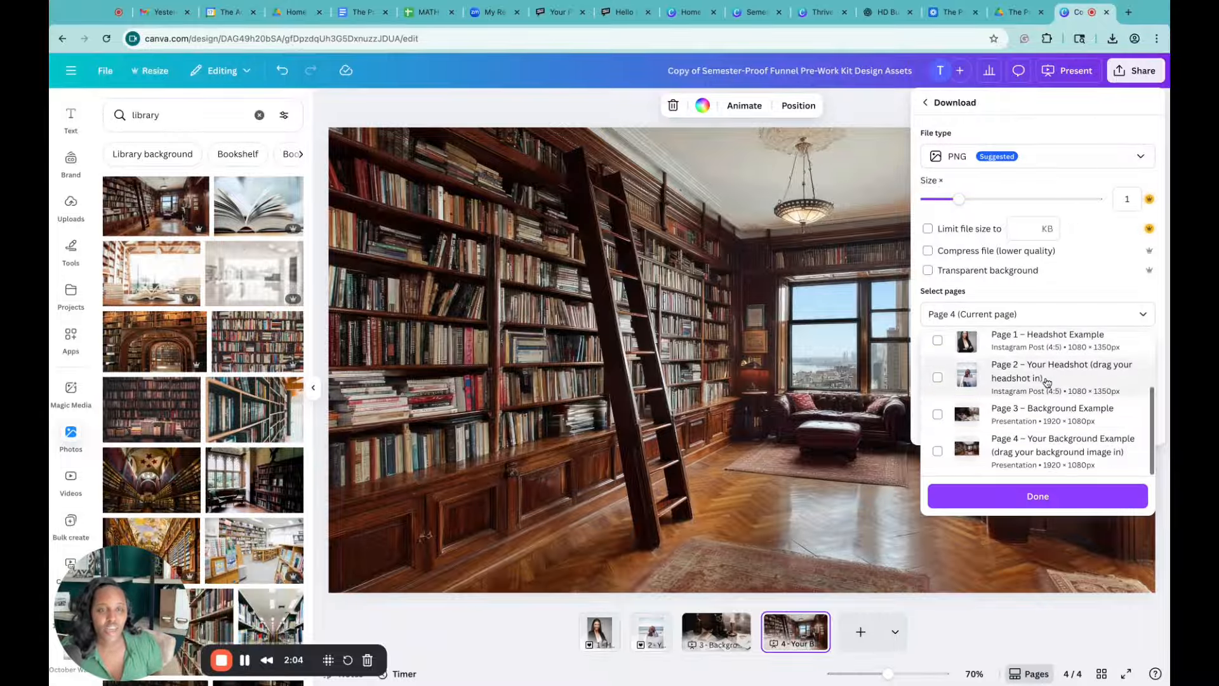
{"action": "scroll", "coordinate": [959, 438], "scroll_direction": "up", "scroll_amount": 3}
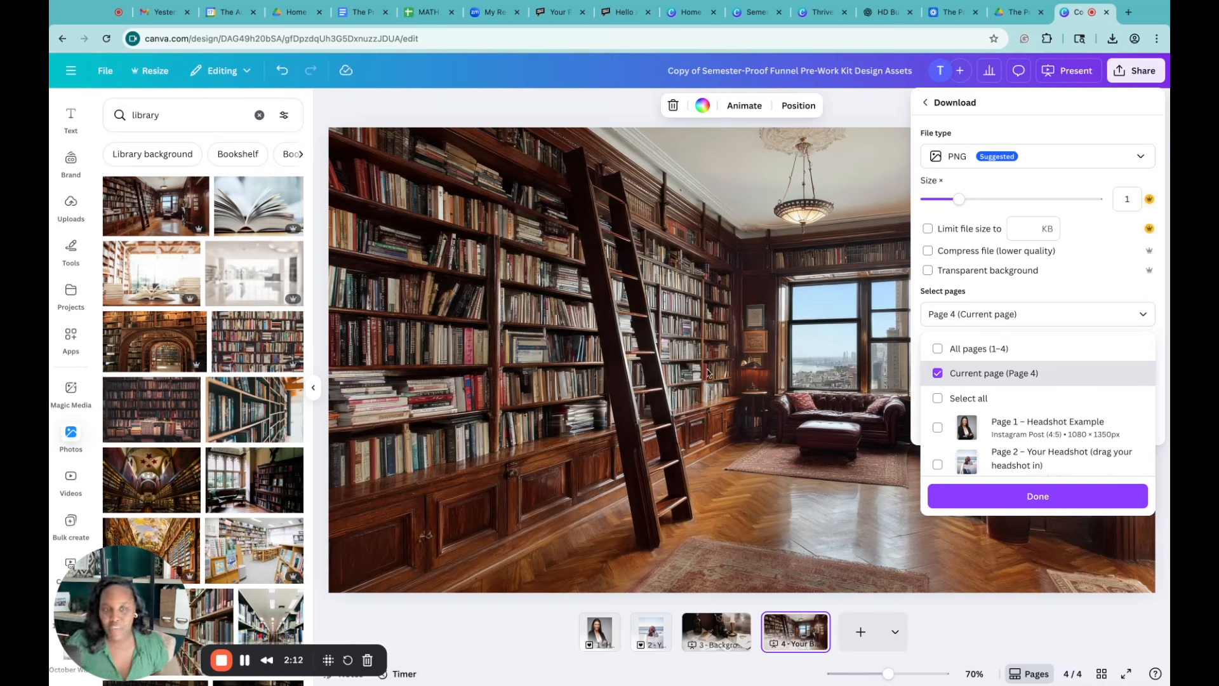
{"action": "scroll", "coordinate": [943, 427], "scroll_direction": "down", "scroll_amount": 1}
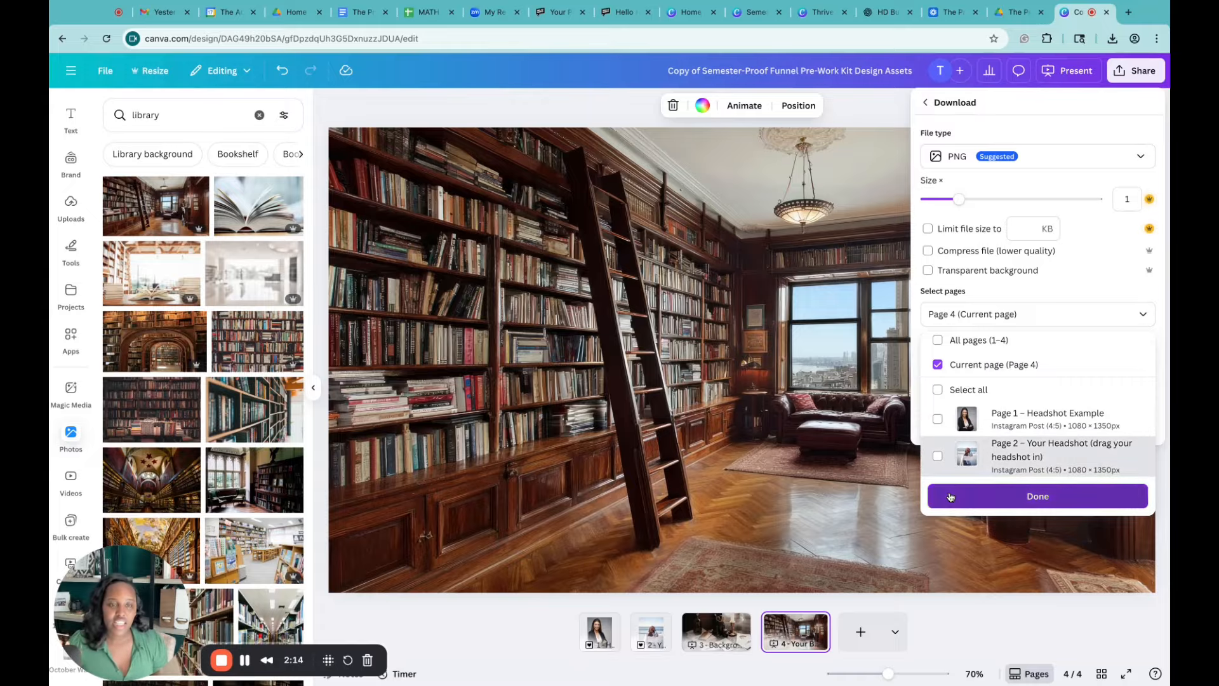
{"action": "left_click", "coordinate": [955, 495]}
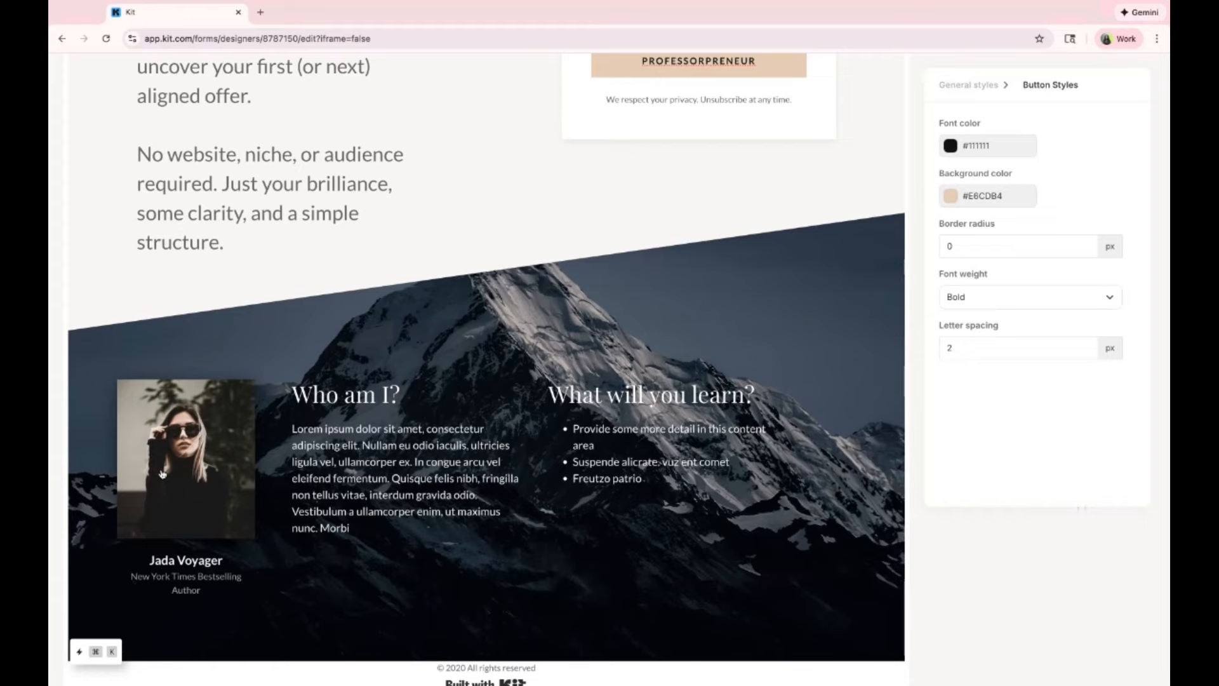
{"action": "left_click", "coordinate": [245, 660]}
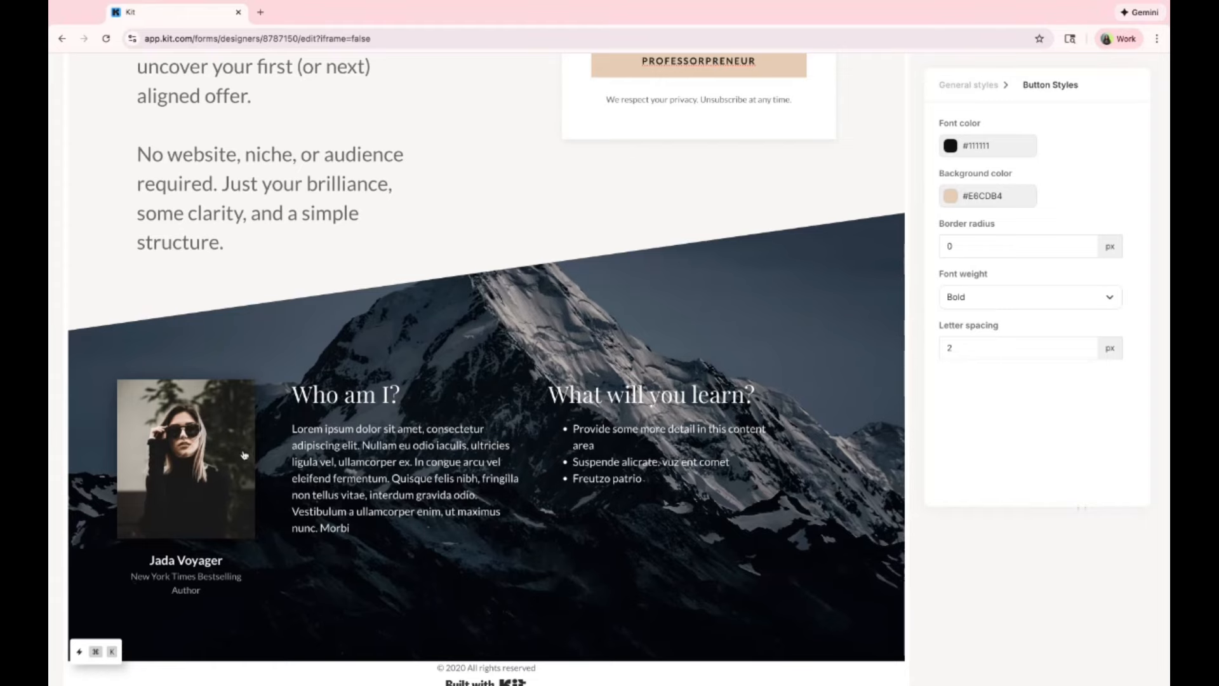
Step: Replace the placeholder author photo beside "Who am I?" by uploading the beach headshot from the computer
{"action": "left_click", "coordinate": [179, 452]}
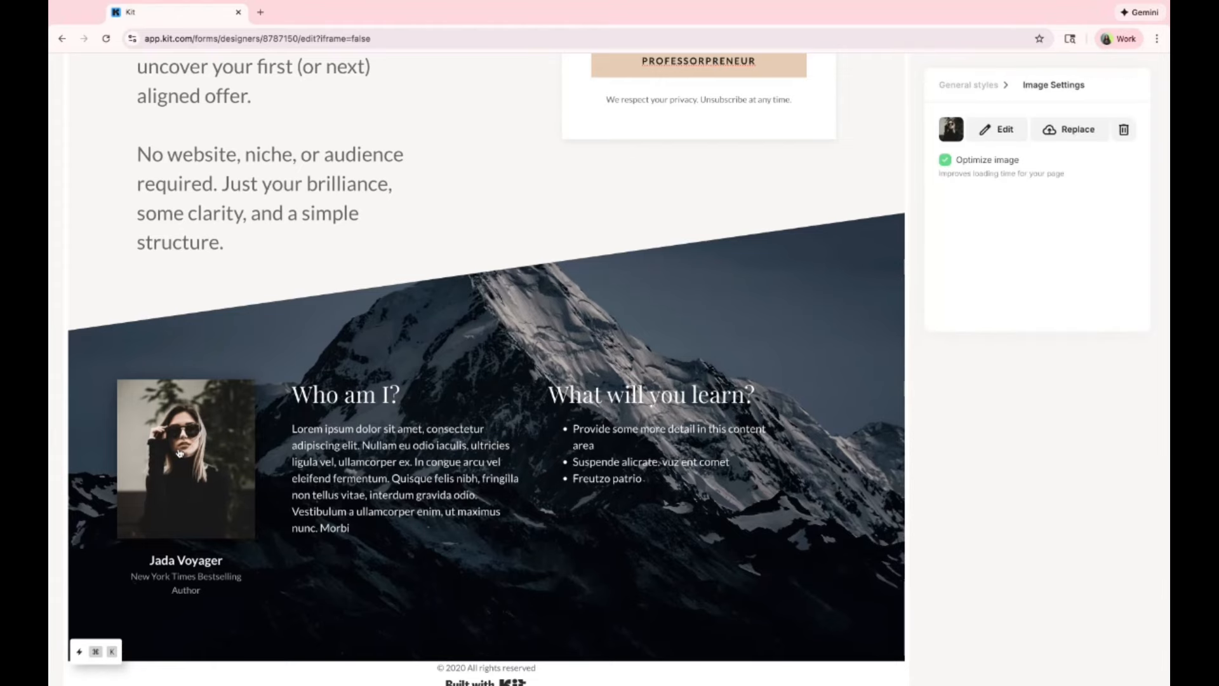
{"action": "left_click", "coordinate": [1078, 129]}
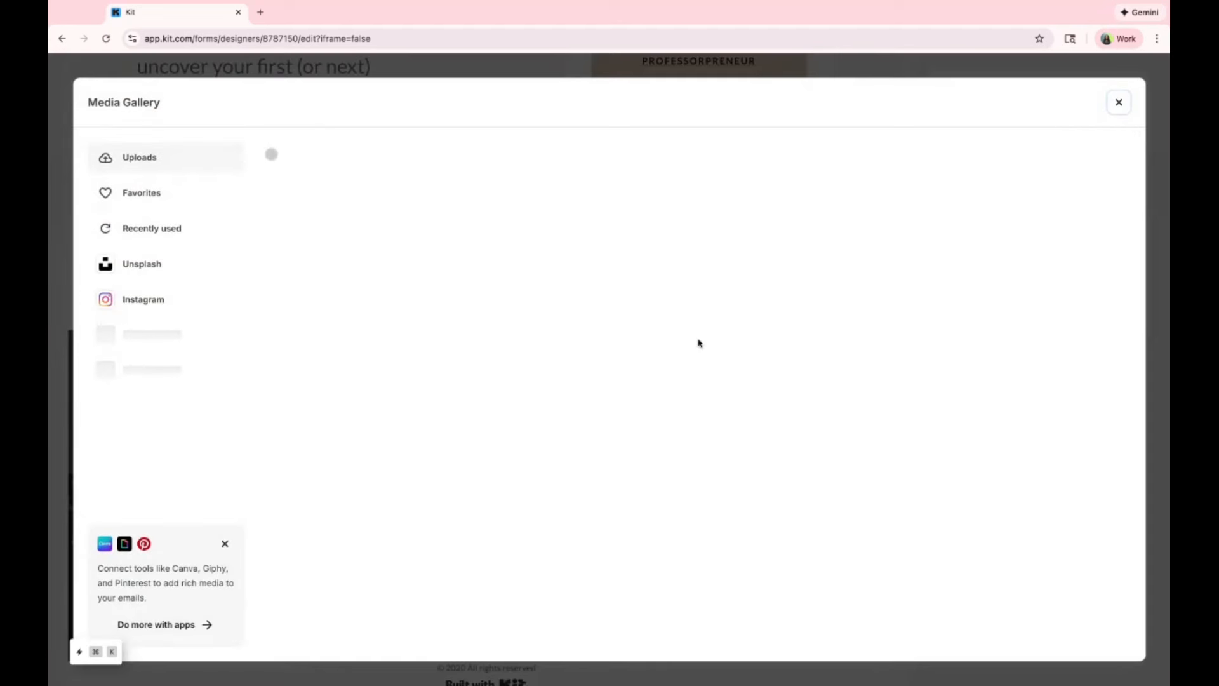
{"action": "scroll", "coordinate": [762, 491], "scroll_direction": "down", "scroll_amount": 10}
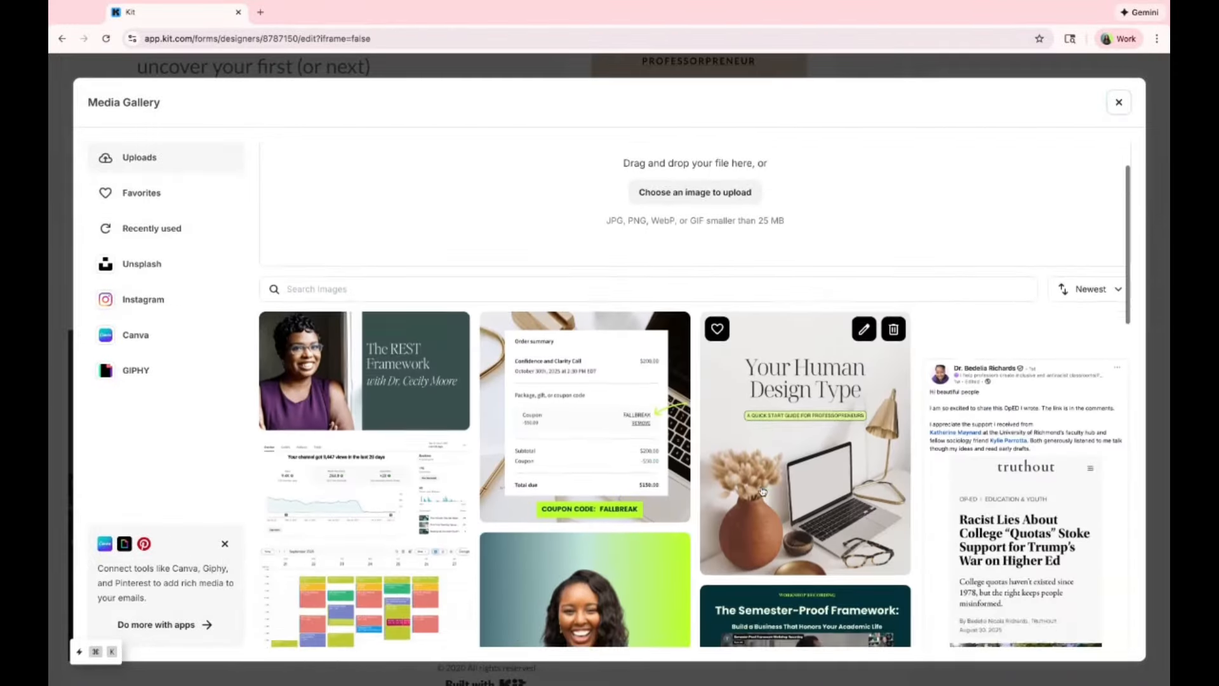
{"action": "scroll", "coordinate": [762, 491], "scroll_direction": "up", "scroll_amount": 10}
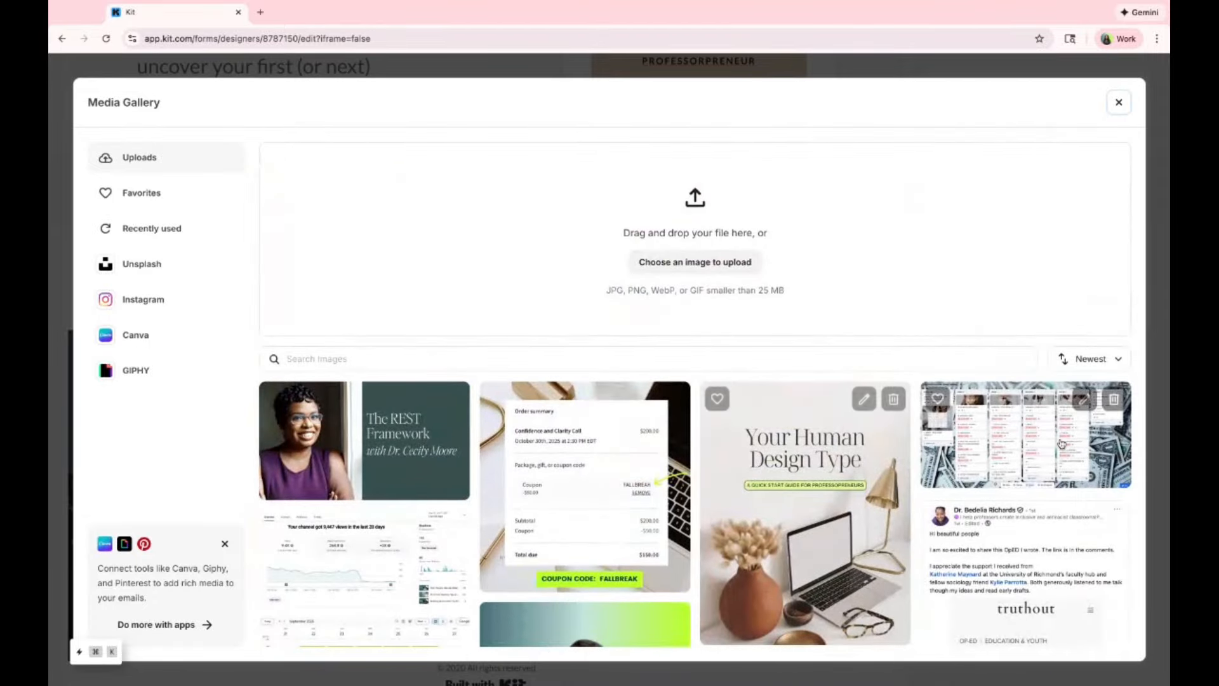
{"action": "left_click", "coordinate": [654, 271]}
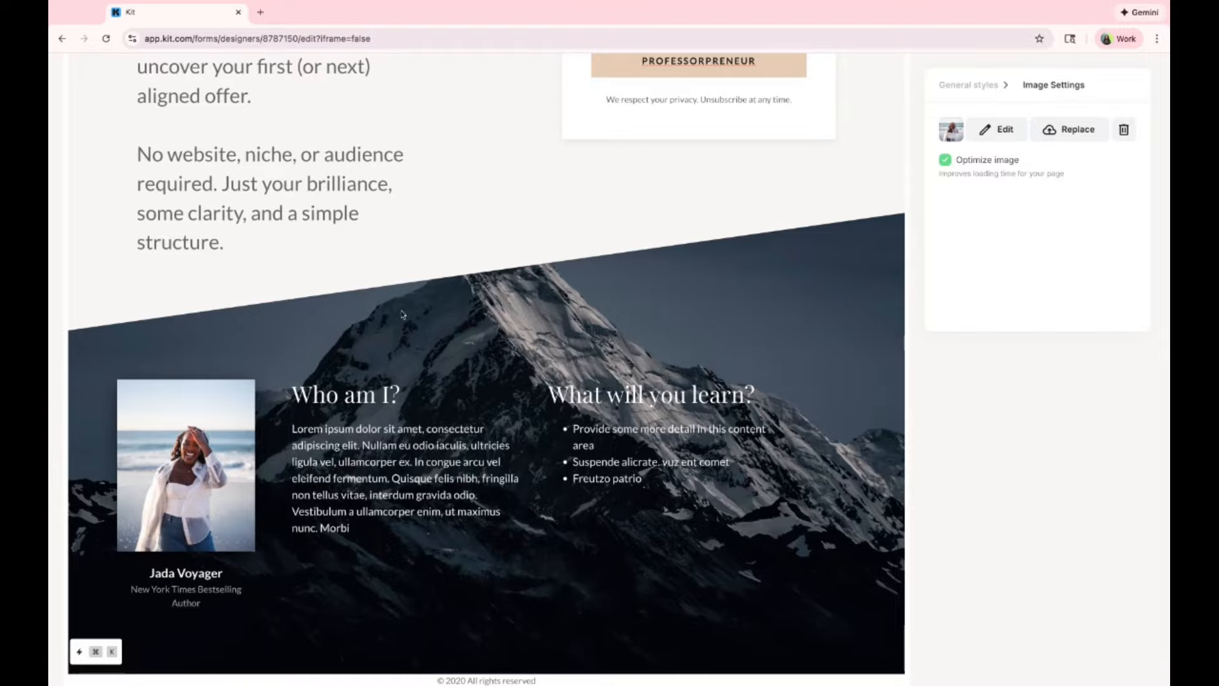
Step: Remove the mountain image background in the general page styles and upload the vintage desk photo with books, letters and candlestick instead
{"action": "left_click", "coordinate": [970, 89]}
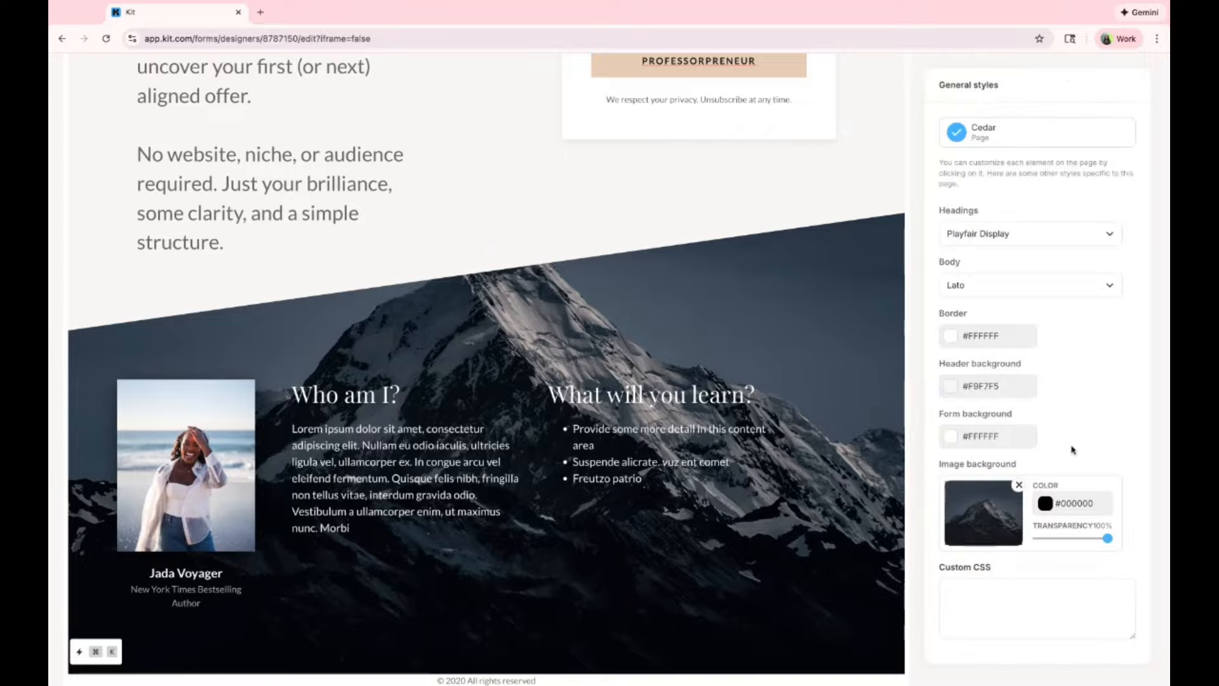
{"action": "left_click", "coordinate": [1019, 486]}
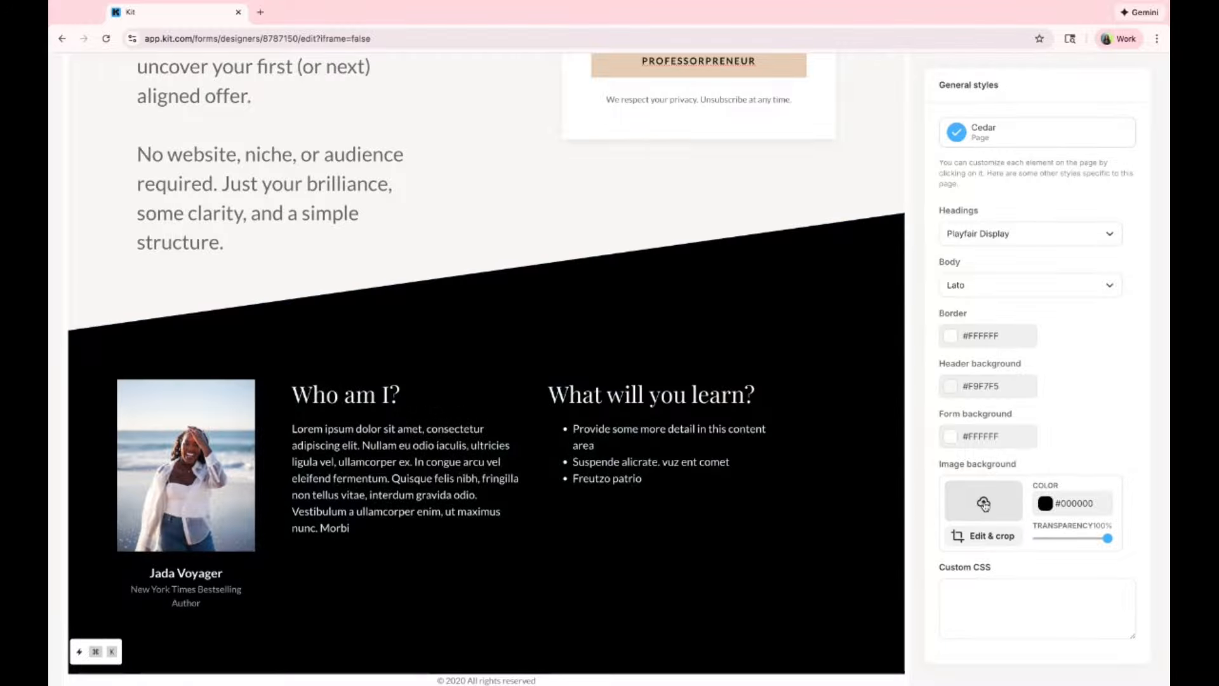
{"action": "scroll", "coordinate": [712, 517], "scroll_direction": "up", "scroll_amount": 3}
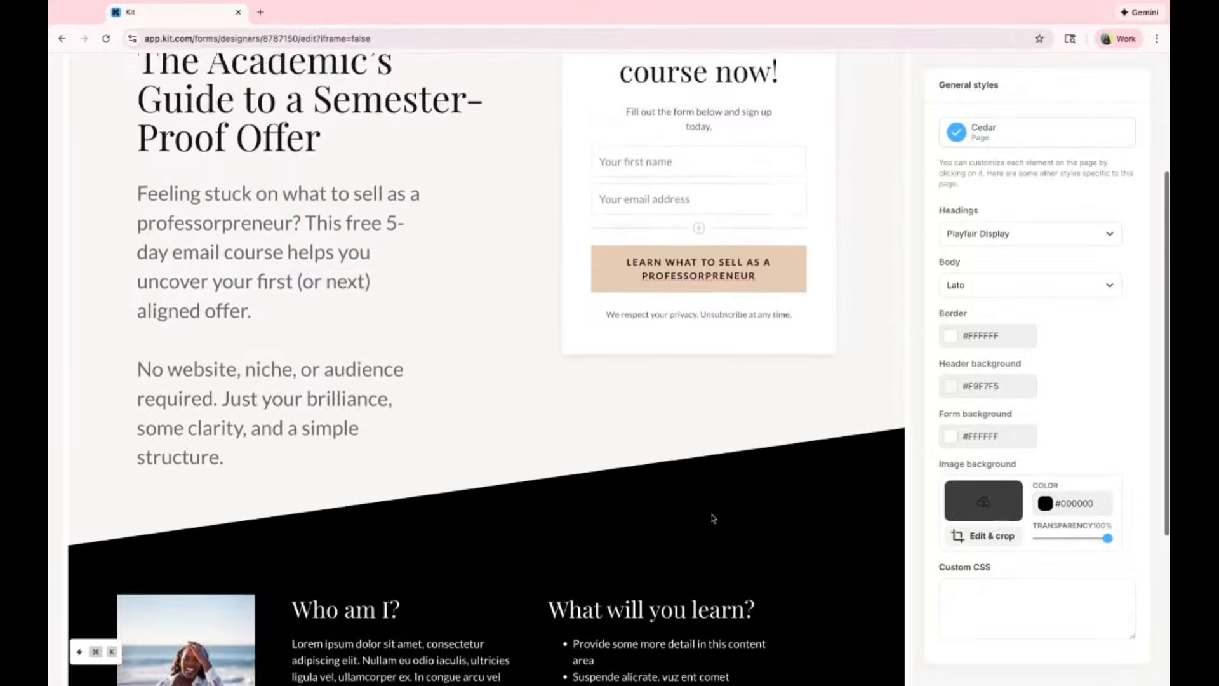
{"action": "scroll", "coordinate": [713, 517], "scroll_direction": "down", "scroll_amount": 3}
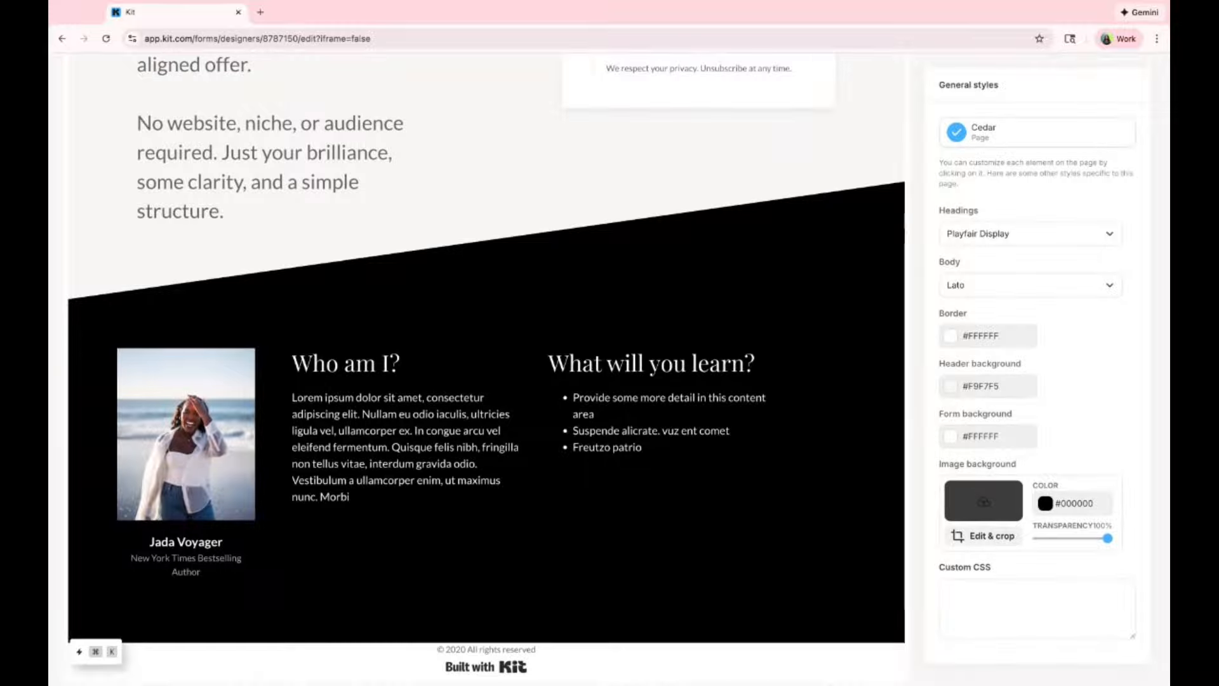
{"action": "left_click", "coordinate": [969, 510]}
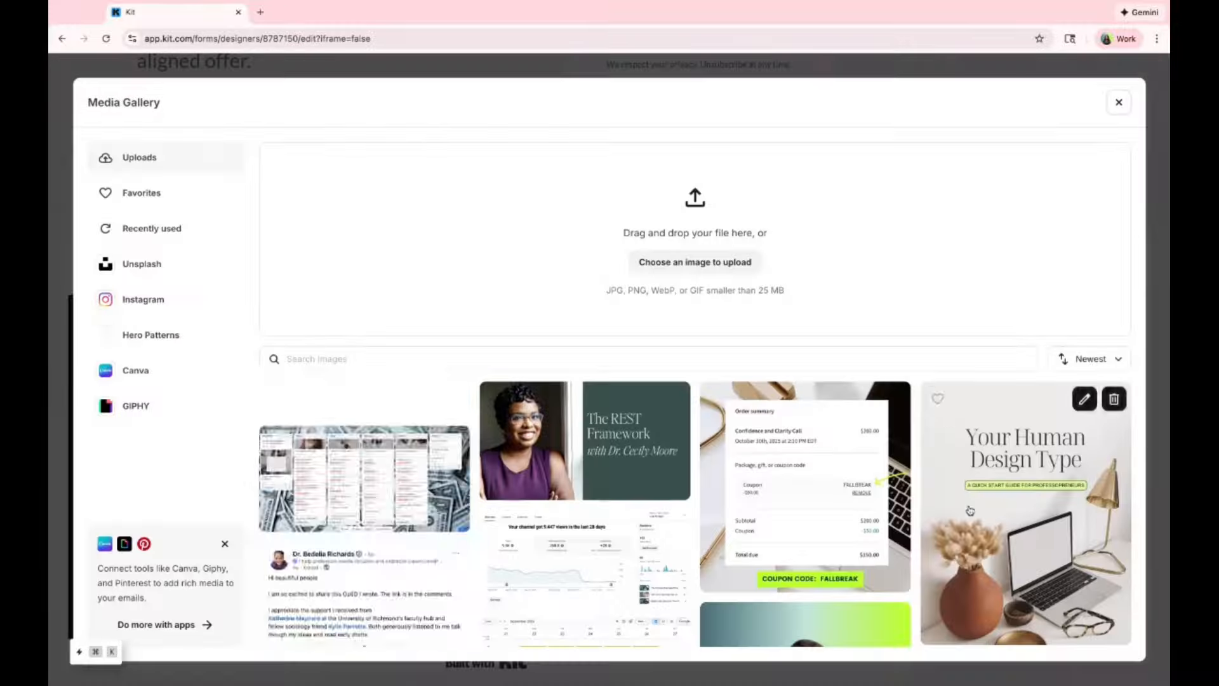
{"action": "left_click", "coordinate": [722, 268]}
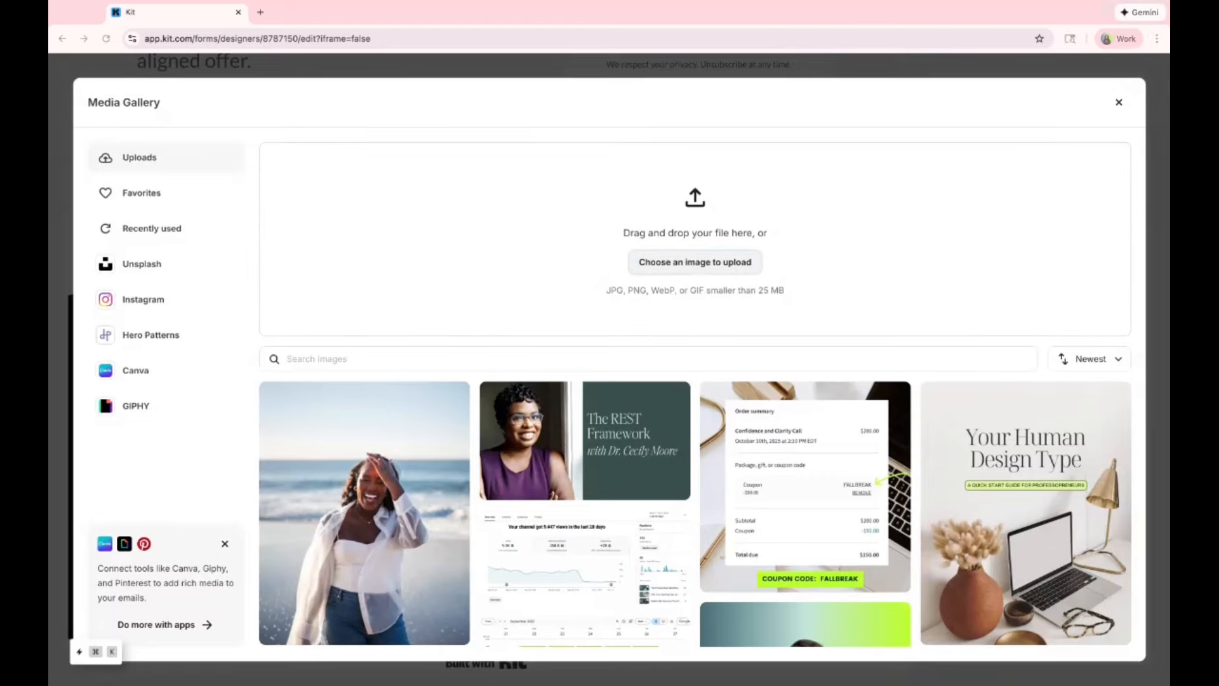
{"action": "left_click", "coordinate": [935, 435]}
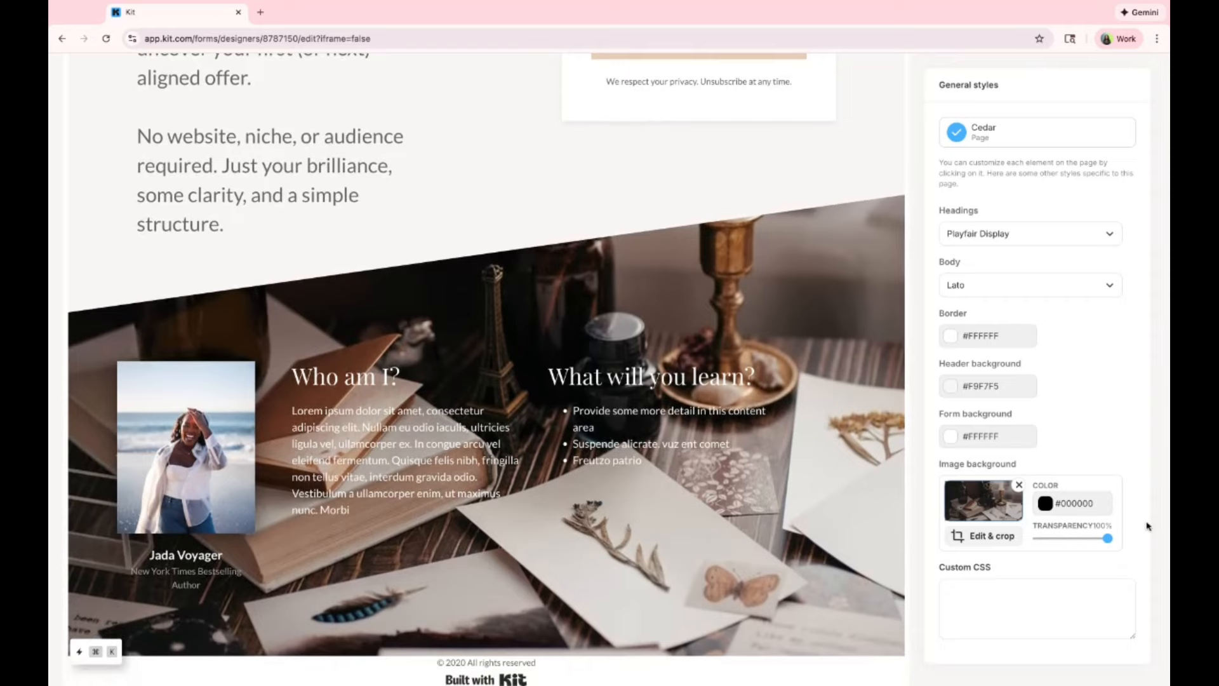
Step: Reduce the image background's transparency setting to 20% over the black colour
{"action": "left_click_drag", "start_coordinate": [1109, 539], "coordinate": [1075, 538]}
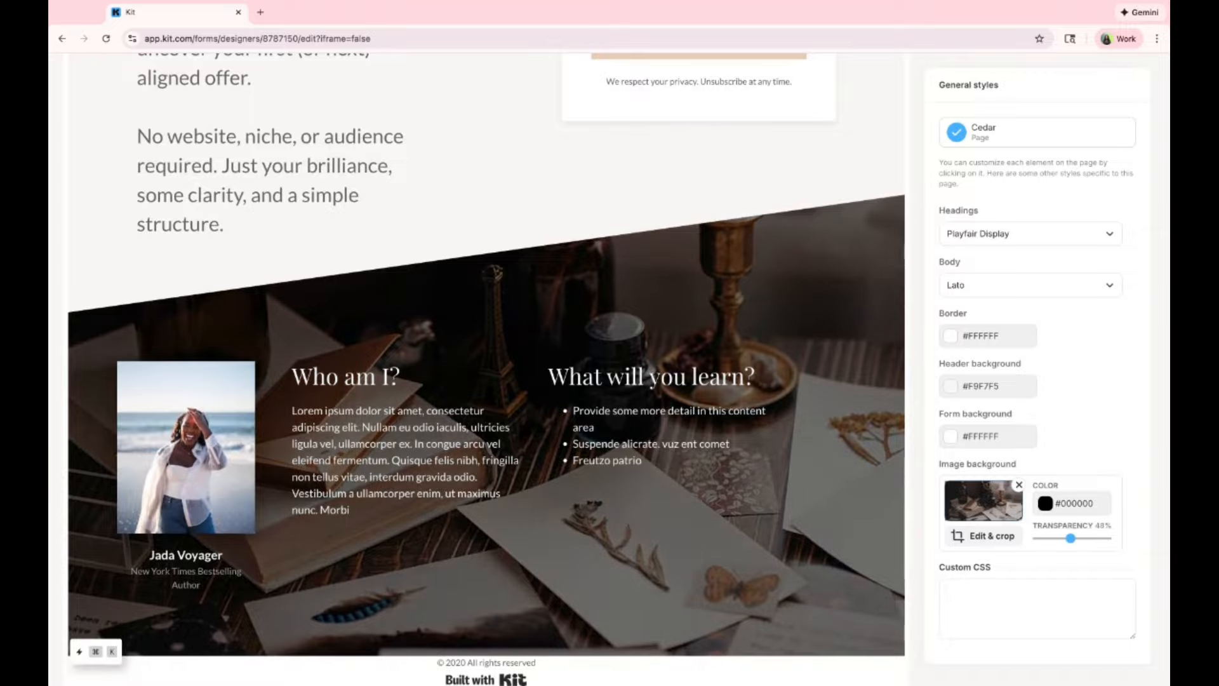
{"action": "left_click_drag", "start_coordinate": [1070, 538], "coordinate": [1062, 538]}
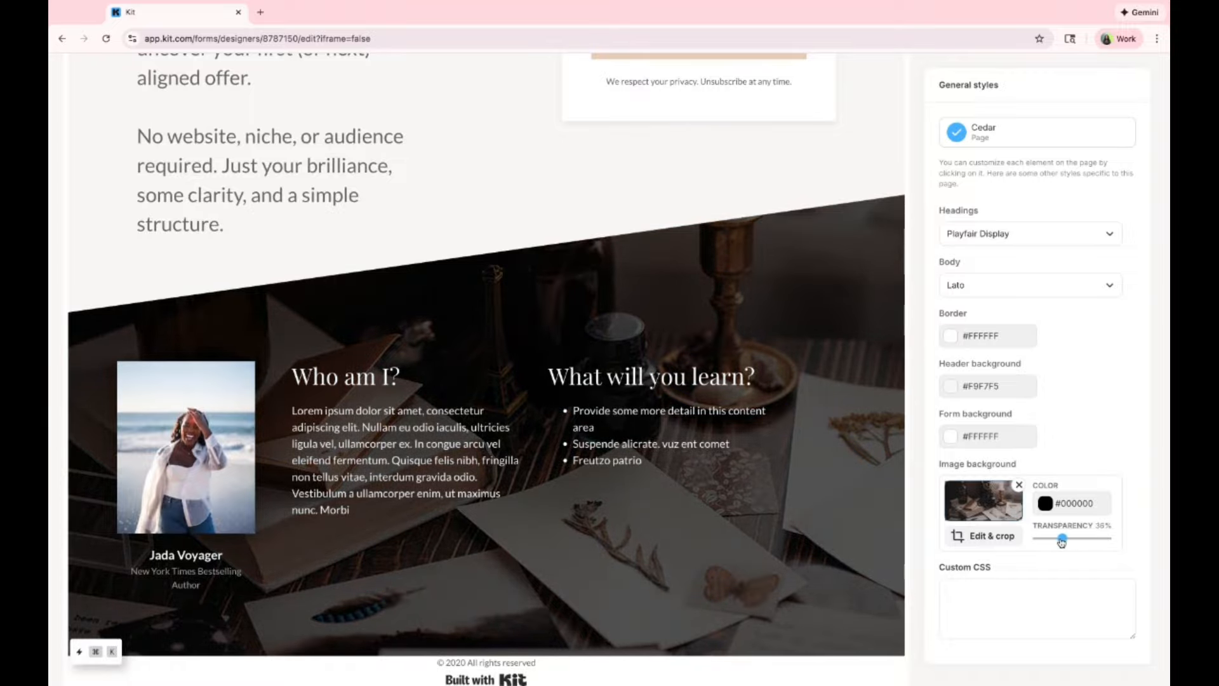
{"action": "mouse_move", "coordinate": [1062, 538]}
{"action": "left_mouse_down"}
{"action": "mouse_move", "coordinate": [1108, 539]}
{"action": "mouse_move", "coordinate": [1059, 538]}
{"action": "left_mouse_up"}
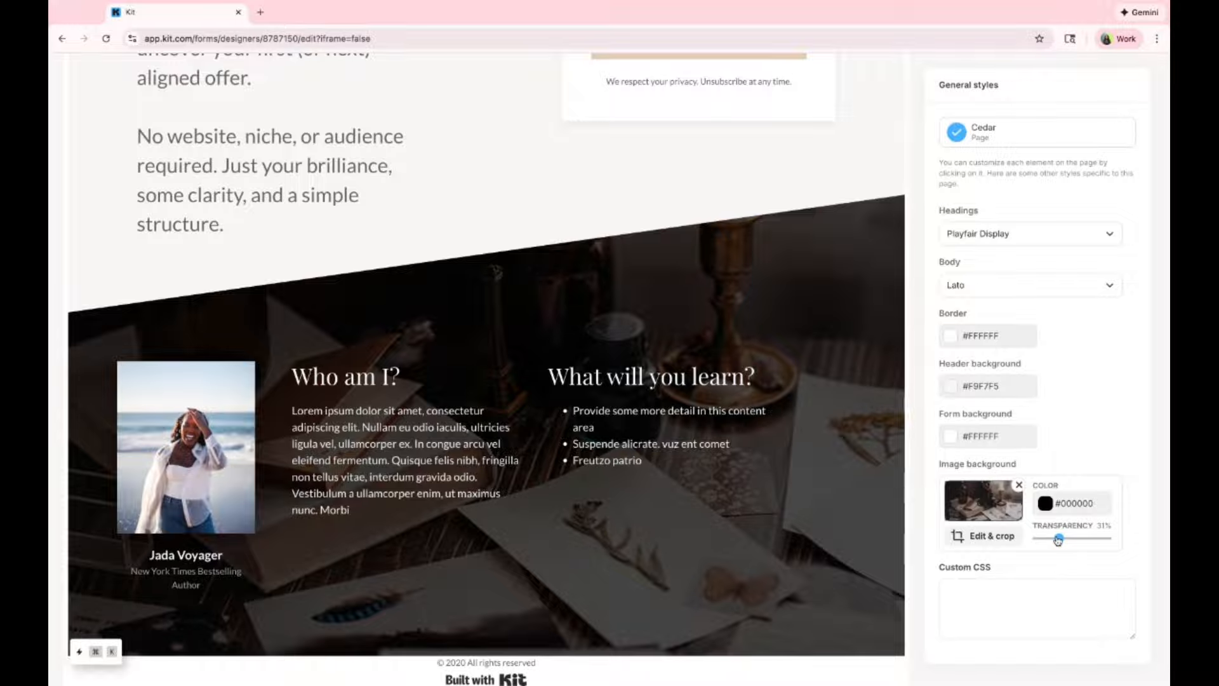
{"action": "left_click_drag", "start_coordinate": [1058, 540], "coordinate": [1053, 539]}
{"action": "scroll", "coordinate": [490, 155], "scroll_direction": "up", "scroll_amount": 7}
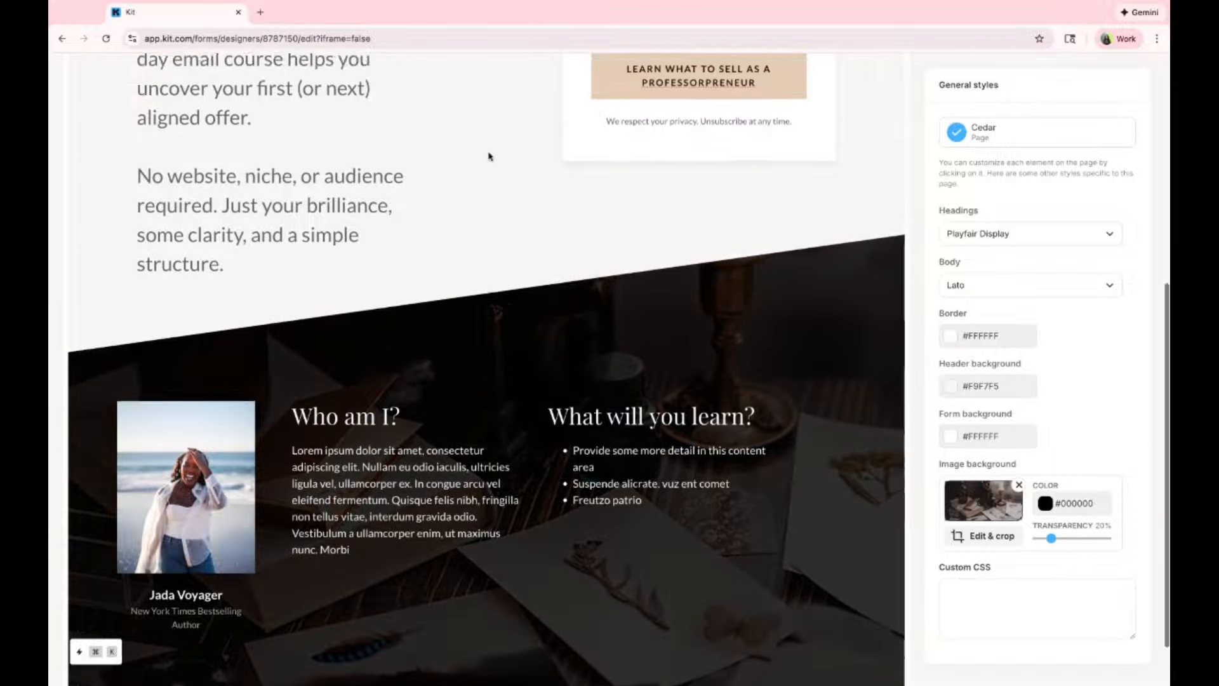
{"action": "scroll", "coordinate": [490, 156], "scroll_direction": "down", "scroll_amount": 6}
{"action": "scroll", "coordinate": [490, 155], "scroll_direction": "down", "scroll_amount": 1}
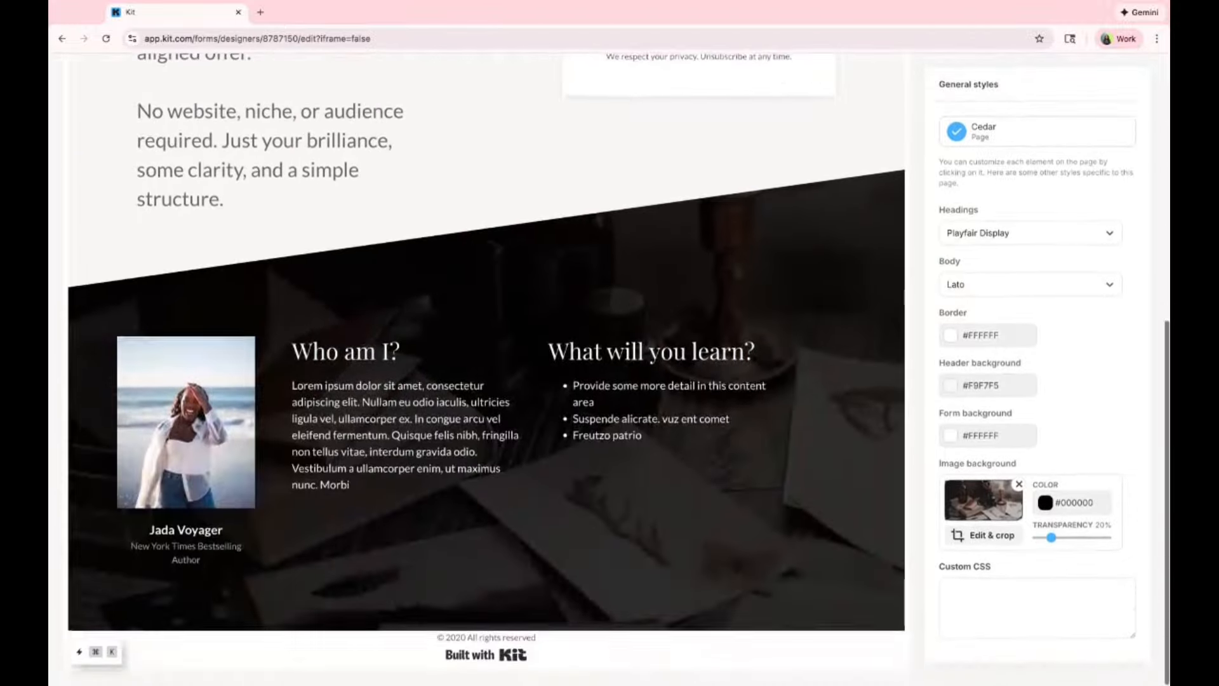
Step: Replace the placeholder author name under the headshot with the course creator's title and full name
{"action": "left_click", "coordinate": [179, 536]}
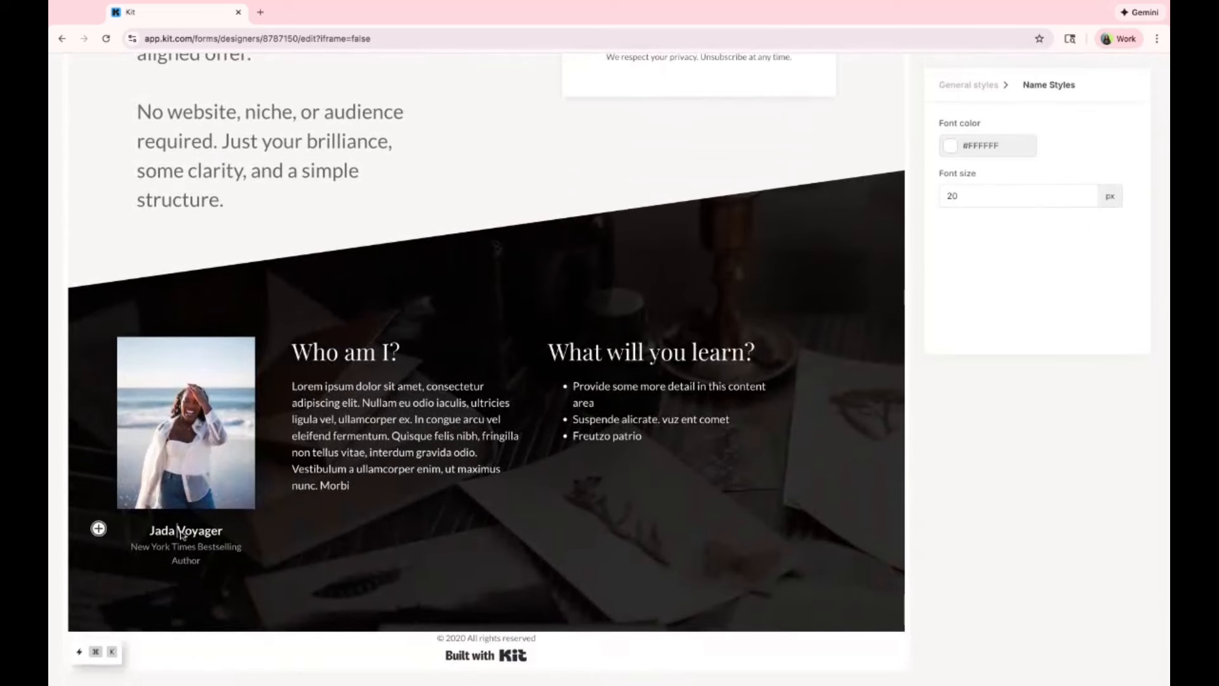
{"action": "triple_click", "coordinate": [180, 536]}
{"action": "key", "text": "BackSpace"}
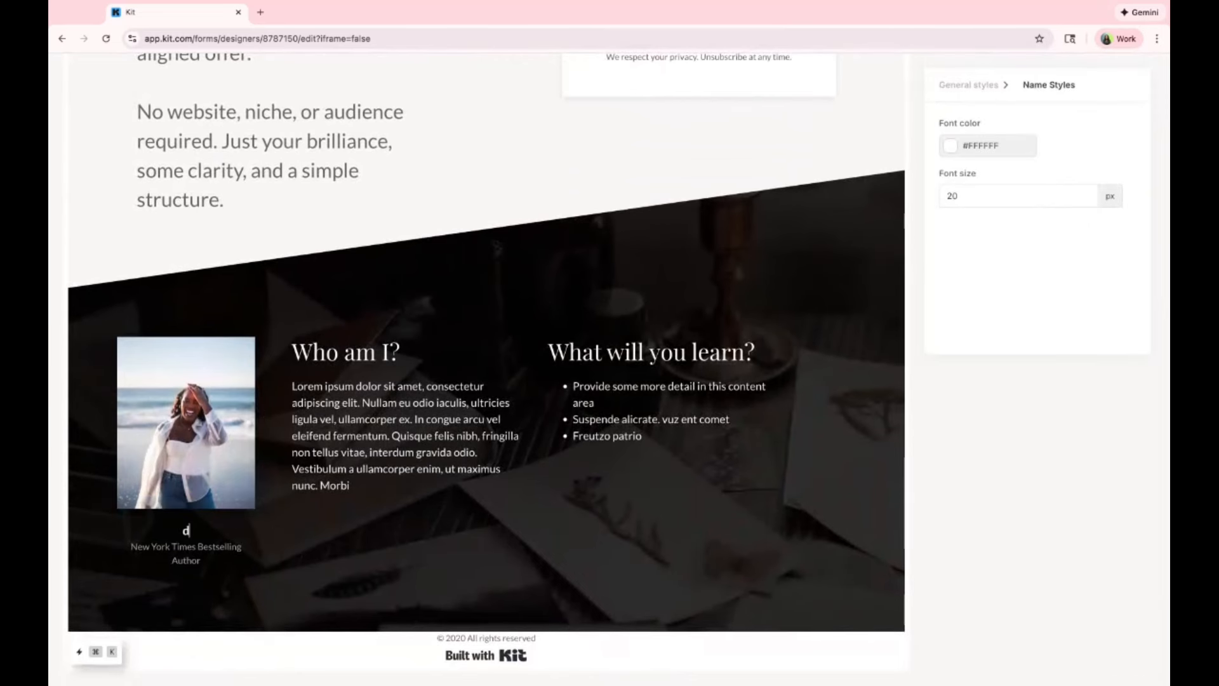
{"action": "type", "text": "Dr. Toyin Alli"}
Step: Change the line under the author's name to "Academic Business Strategist" and replace the "Who am I?" placeholder with the full-time professor bio
{"action": "triple_click", "coordinate": [203, 552]}
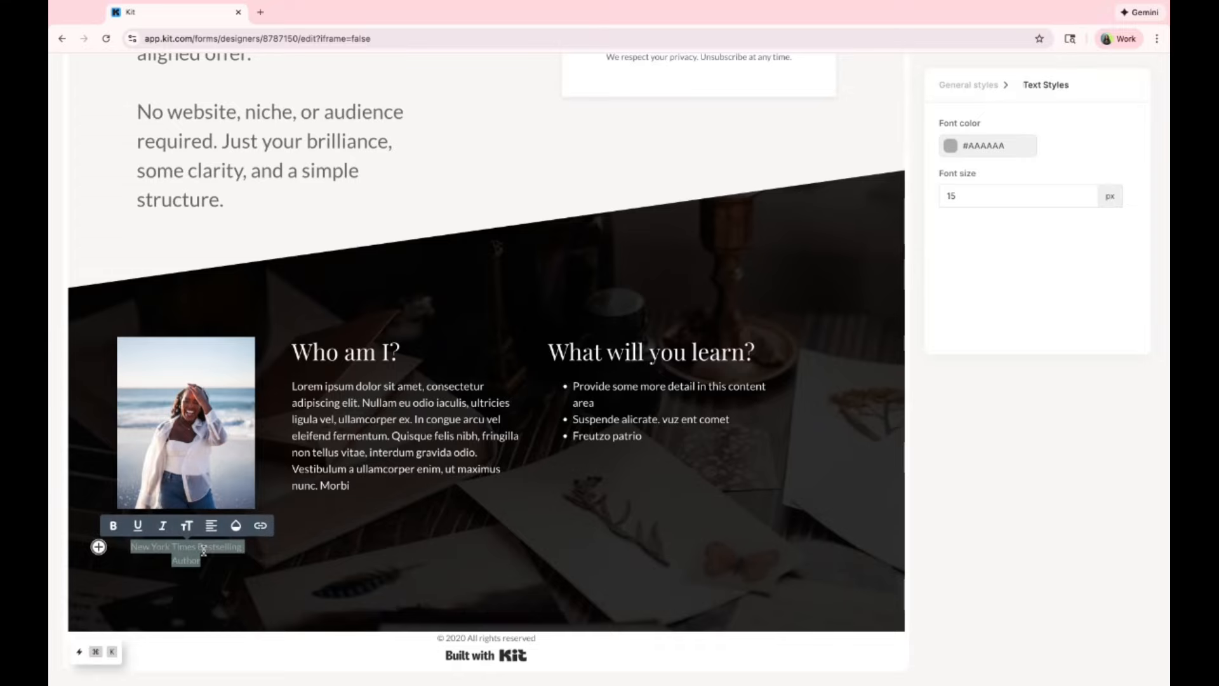
{"action": "type", "text": "Acade"}
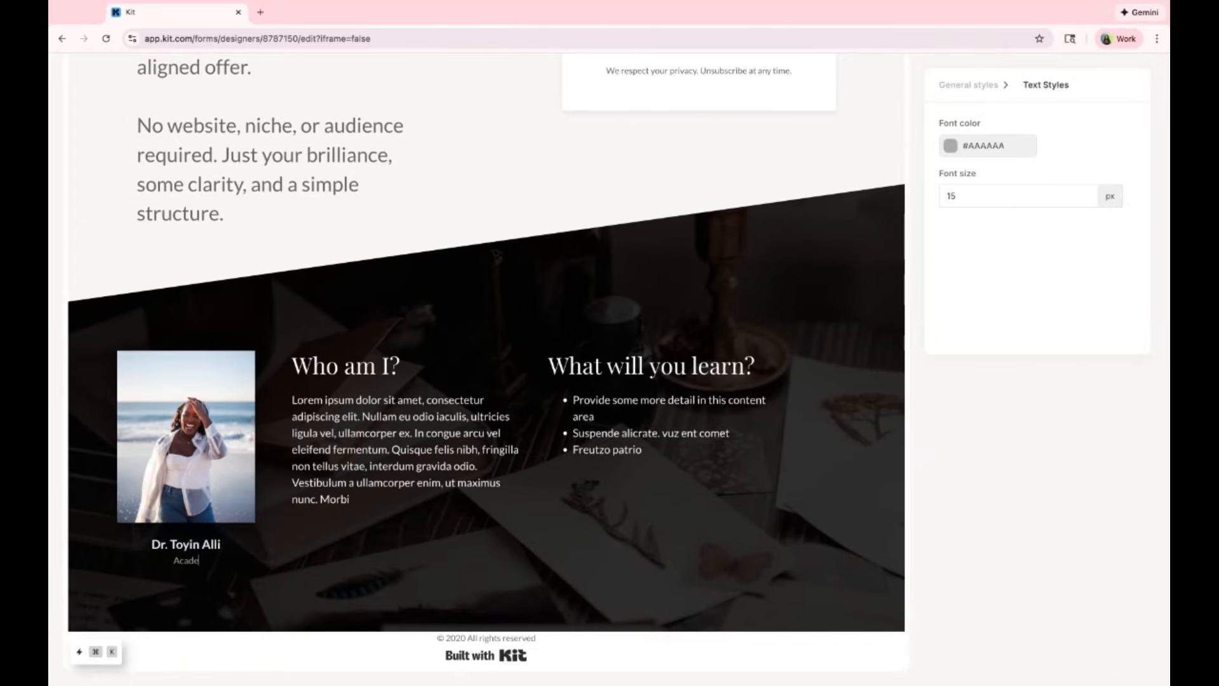
{"action": "type", "text": "mic Business Strategiest"}
{"action": "key", "text": "BackSpace"}
{"action": "key", "text": "BackSpace"}
{"action": "key", "text": "BackSpace"}
{"action": "type", "text": "st"}
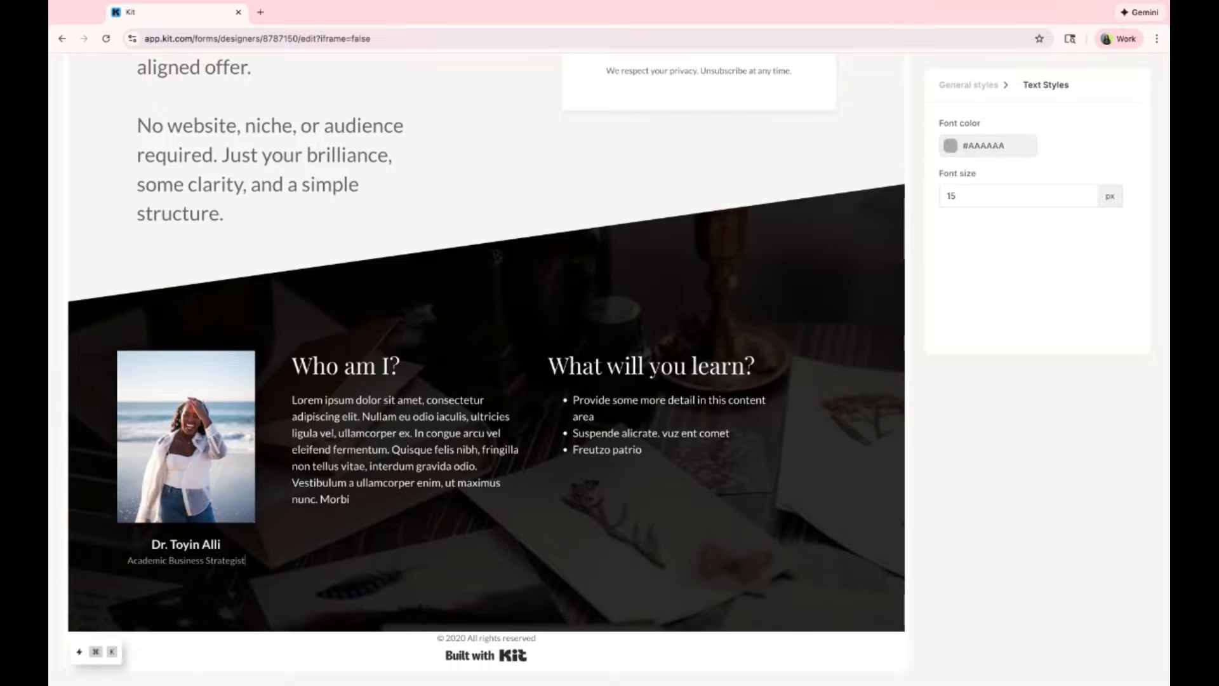
{"action": "left_click", "coordinate": [343, 550]}
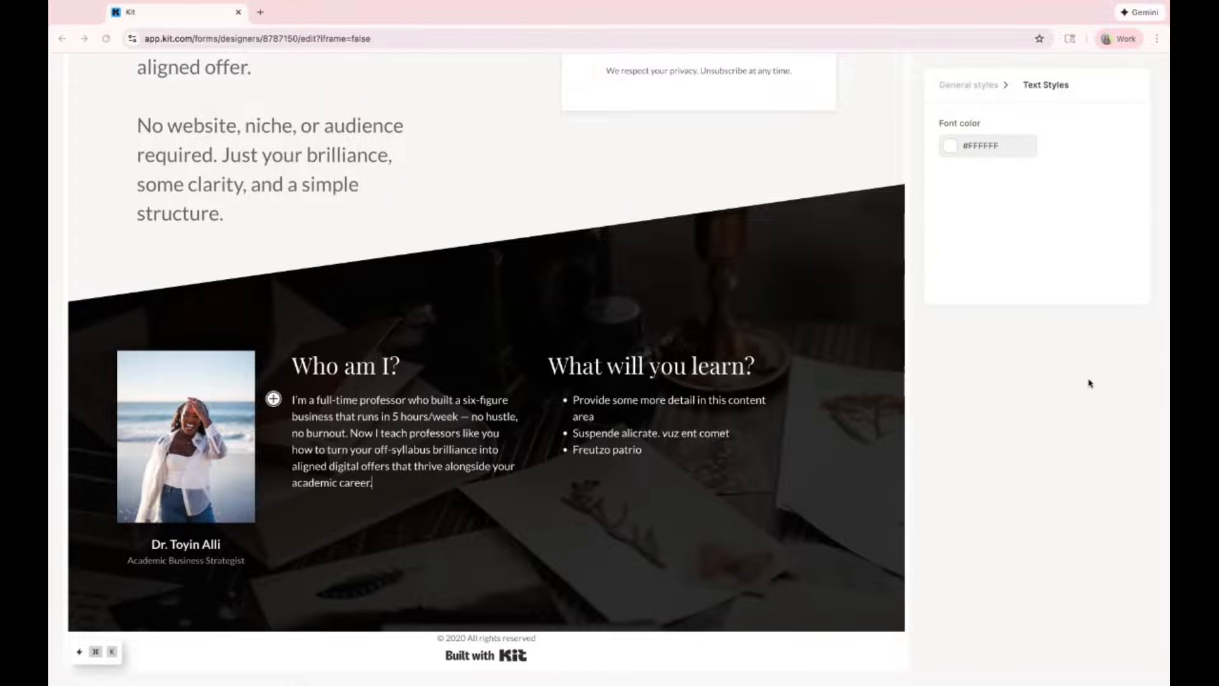
Step: Replace the "What will you learn?" placeholder bullets with the unbulleted checkmark list beginning "In just 5 days, you'll learn how to:"
{"action": "left_click", "coordinate": [649, 365]}
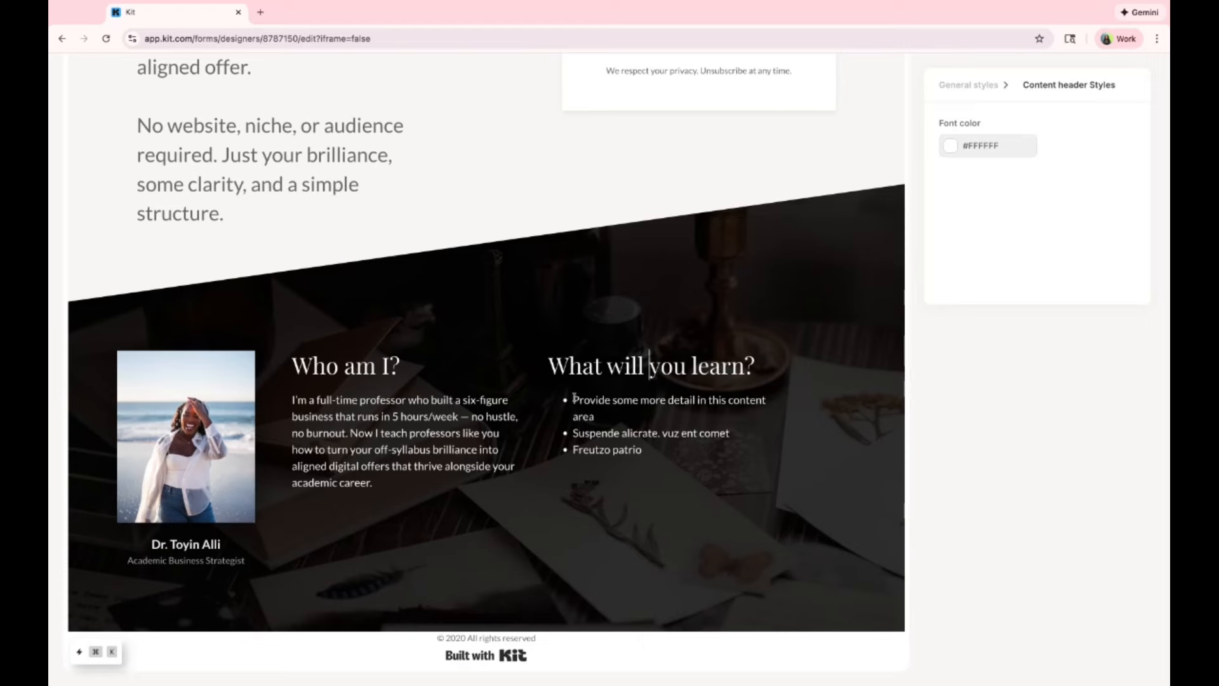
{"action": "left_click_drag", "start_coordinate": [572, 399], "coordinate": [641, 433]}
{"action": "key", "text": "super+a"}
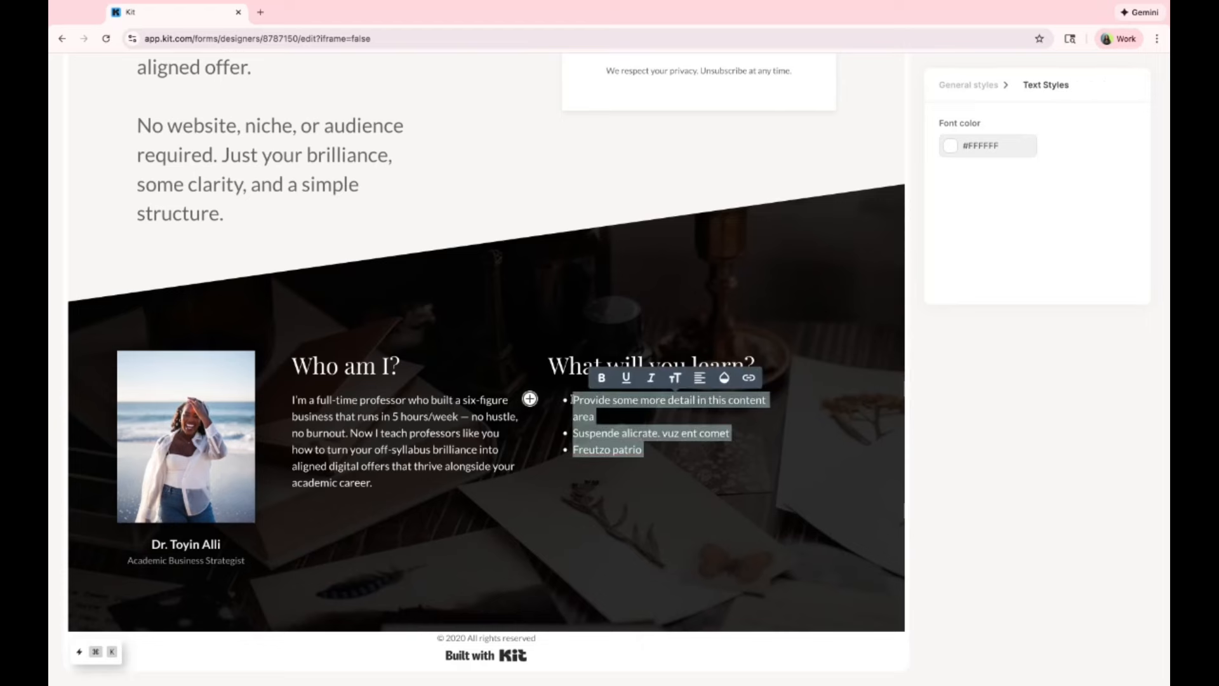
{"action": "type", "text": "In just 5 days, you'll learn how to: ✅ Extract offer ideas from real conversations (not just your course content) ✅ Choose the right offer type for your energy ✅ Validate your idea with ease ✅ Create your first offer — no website needed ✅ Set up your tech using Kit (formerly ConvertKit)"}
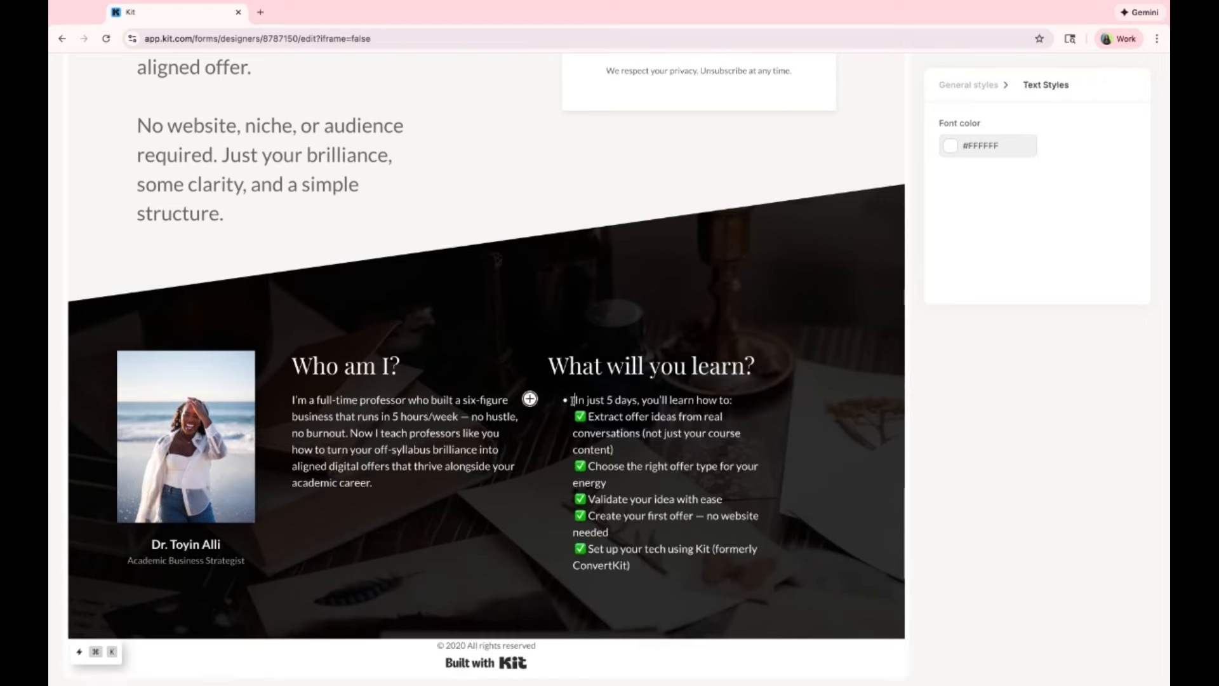
{"action": "left_click", "coordinate": [572, 400]}
{"action": "key", "text": "BackSpace"}
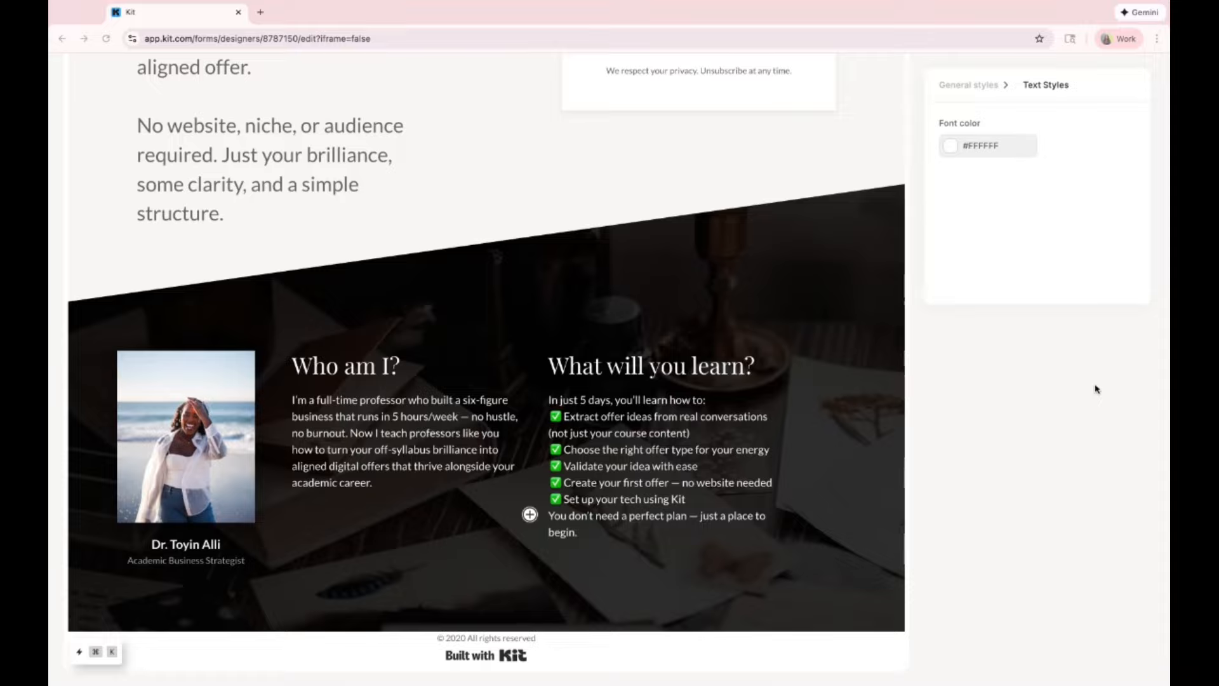
{"action": "left_click", "coordinate": [1097, 389]}
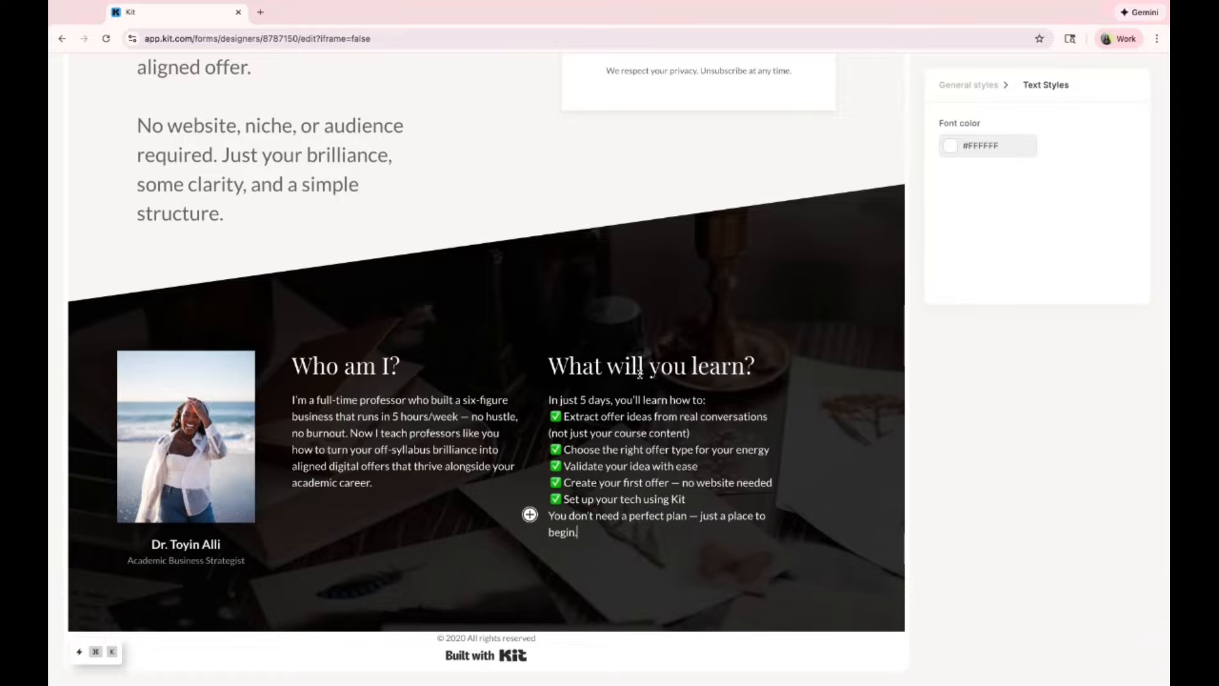
Step: Change the sign-up form's button label to "START THE FREE EMAIL COURSE"
{"action": "scroll", "coordinate": [699, 381], "scroll_direction": "up", "scroll_amount": 5}
{"action": "left_click", "coordinate": [694, 377]}
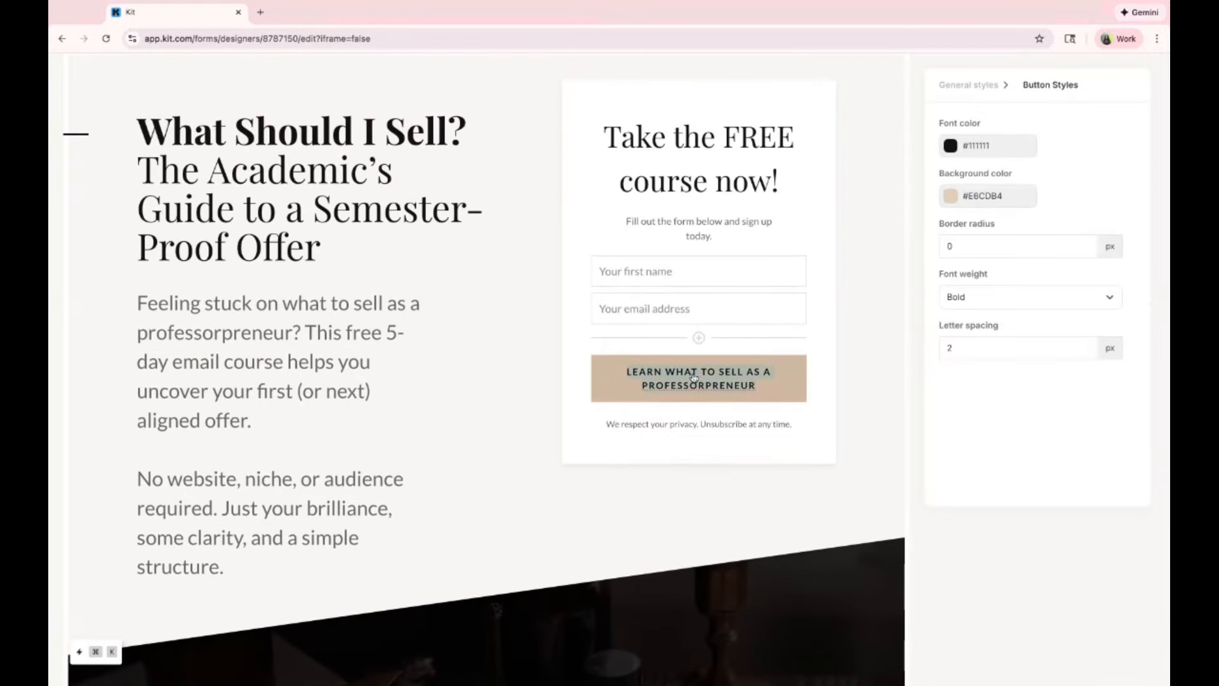
{"action": "type", "text": "S"}
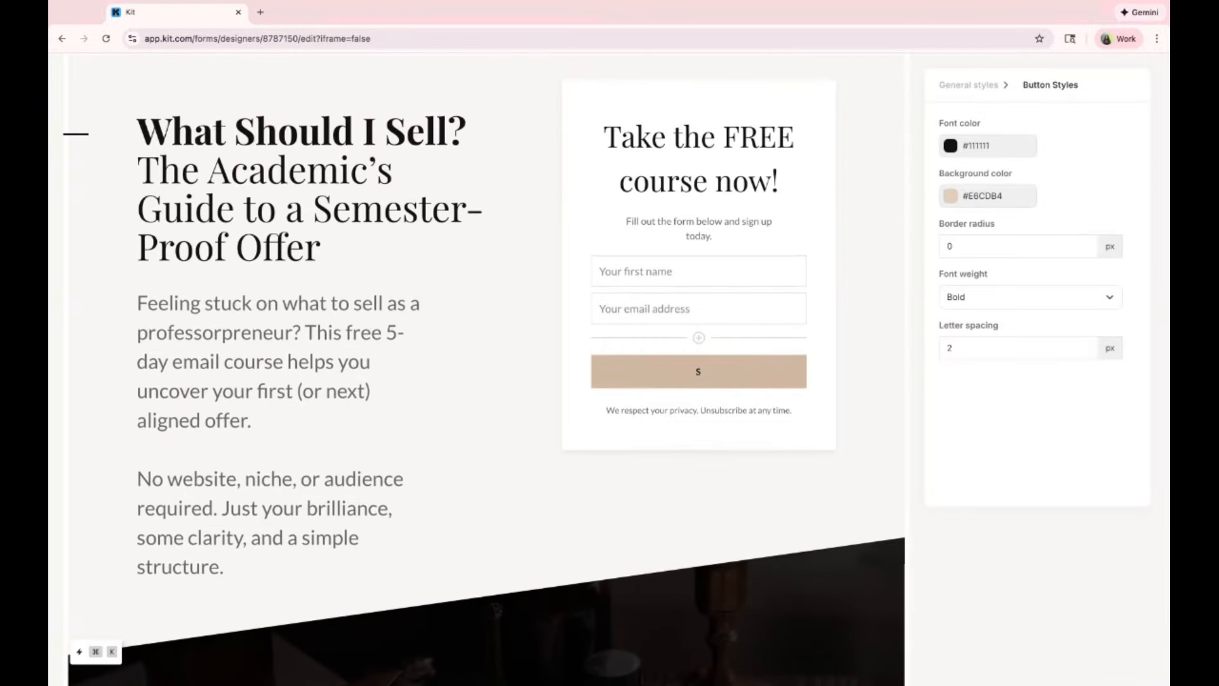
{"action": "type", "text": "TART THE FREE EMAIL COURSE!"}
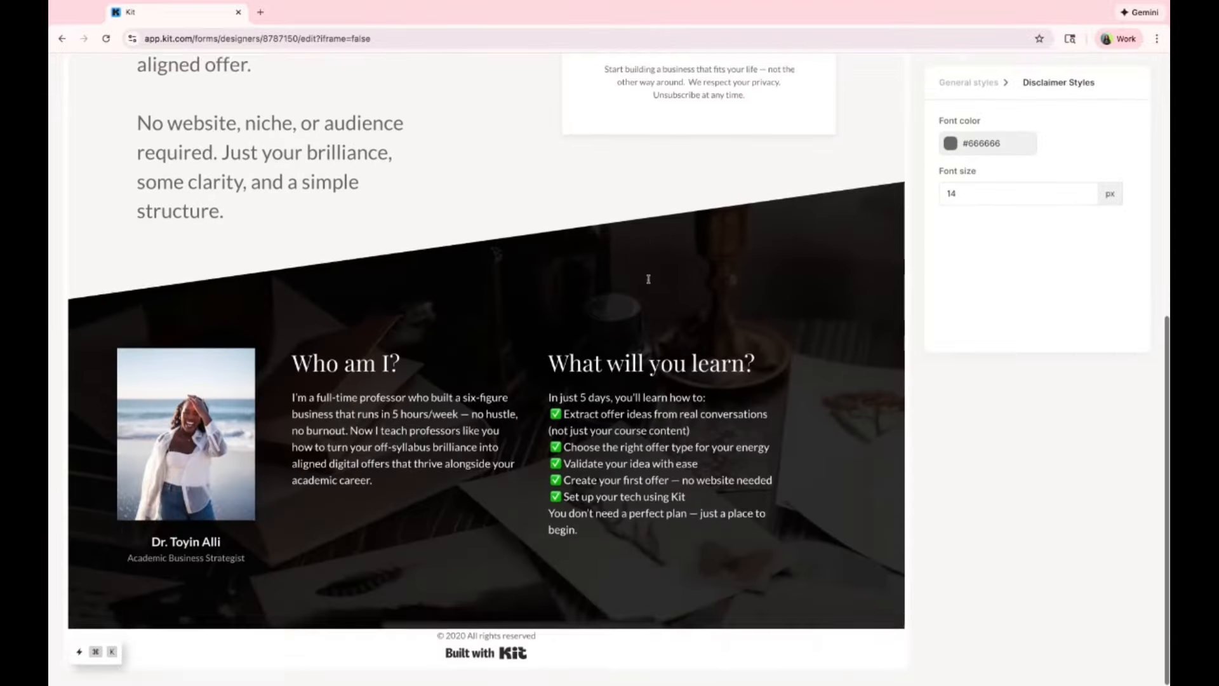
Step: Review the whole landing page, from the headline and sign-up form down to the bio and learning outcomes
{"action": "scroll", "coordinate": [648, 278], "scroll_direction": "up", "scroll_amount": 10}
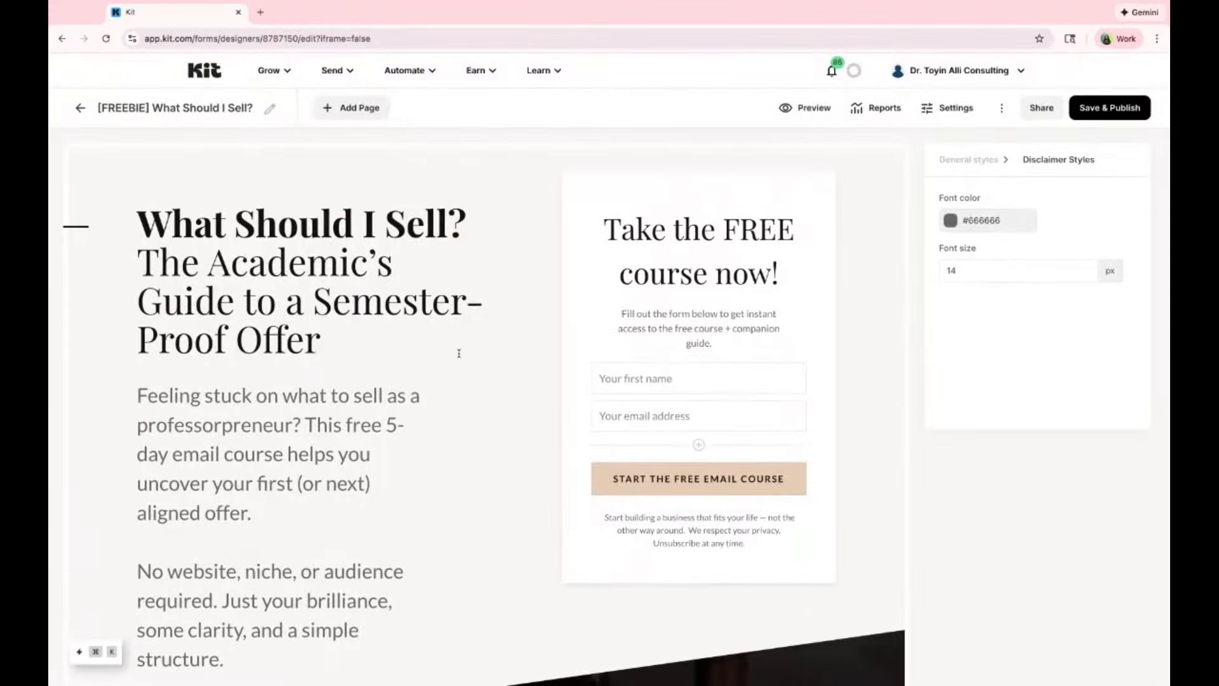
{"action": "scroll", "coordinate": [459, 353], "scroll_direction": "down", "scroll_amount": 7}
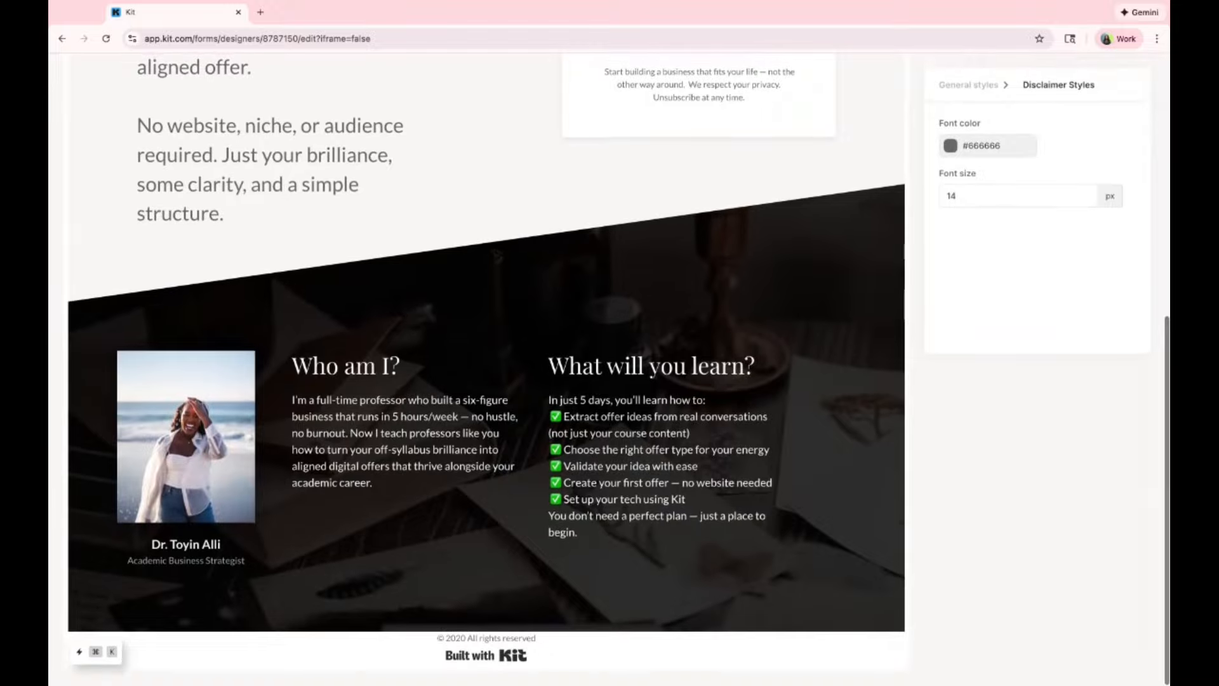
{"action": "scroll", "coordinate": [478, 347], "scroll_direction": "up", "scroll_amount": 8}
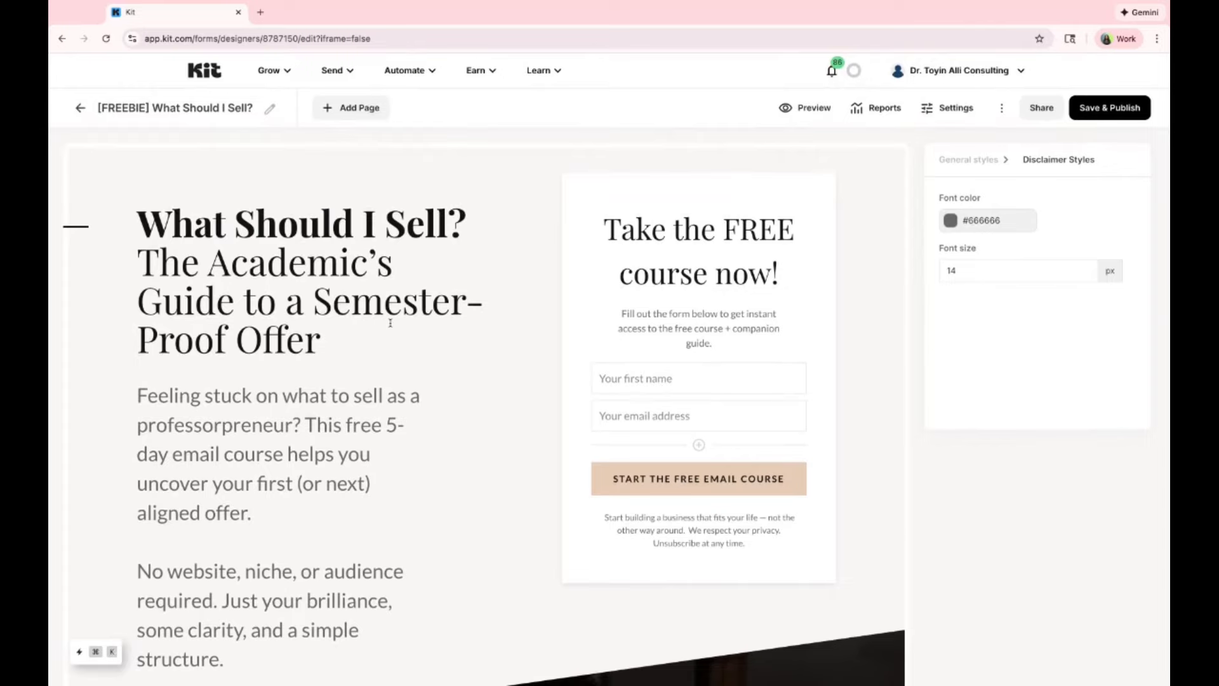
{"action": "scroll", "coordinate": [390, 322], "scroll_direction": "down", "scroll_amount": 7}
{"action": "scroll", "coordinate": [390, 323], "scroll_direction": "up", "scroll_amount": 6}
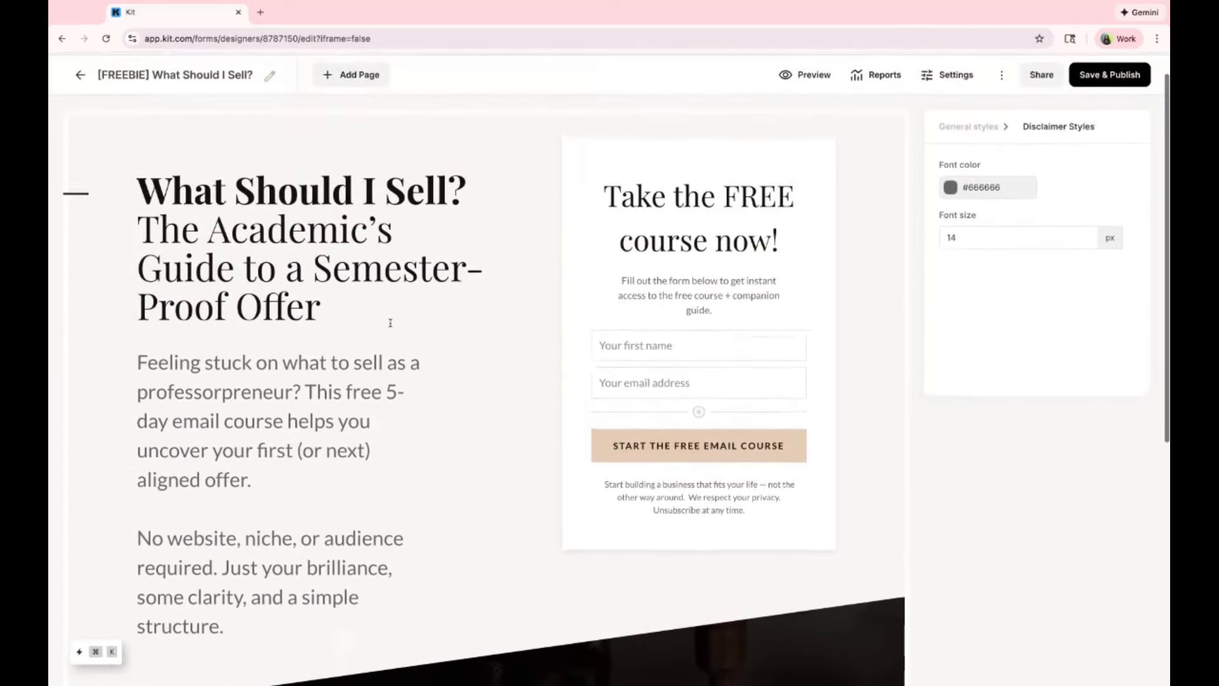
Step: Recolor the sign-up form's button with the saved lime green #BAFF29 as background and dark teal #053138 as font color
{"action": "left_click", "coordinate": [597, 448]}
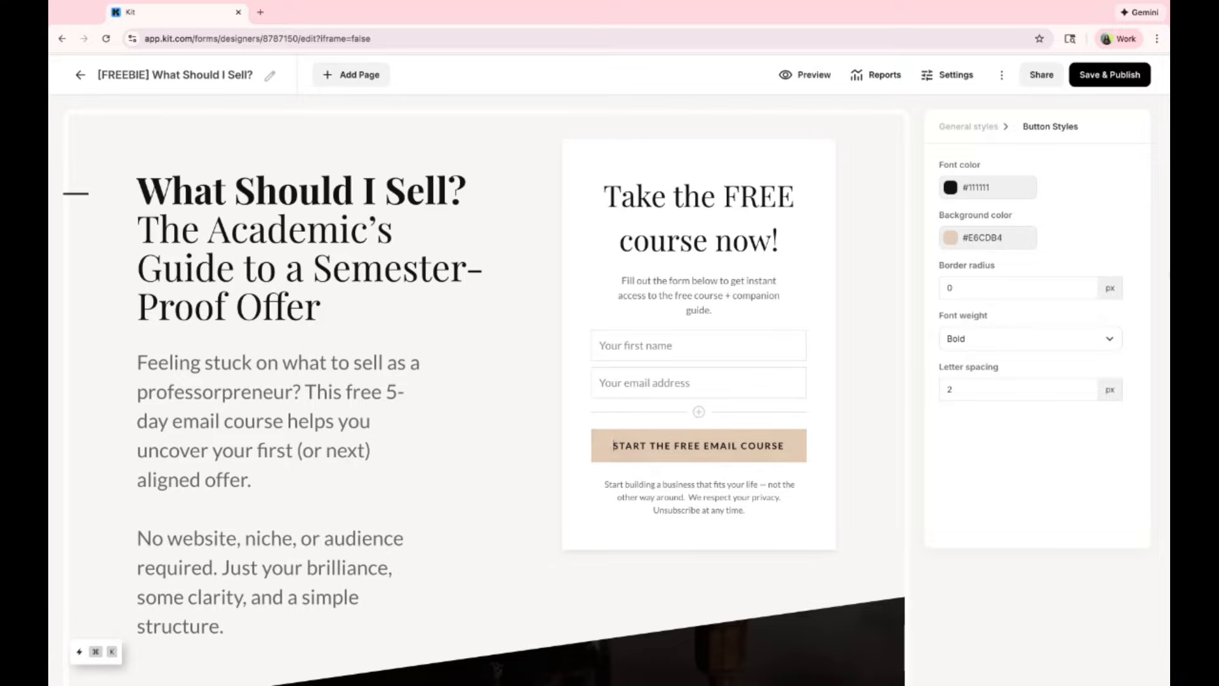
{"action": "left_click", "coordinate": [1006, 238]}
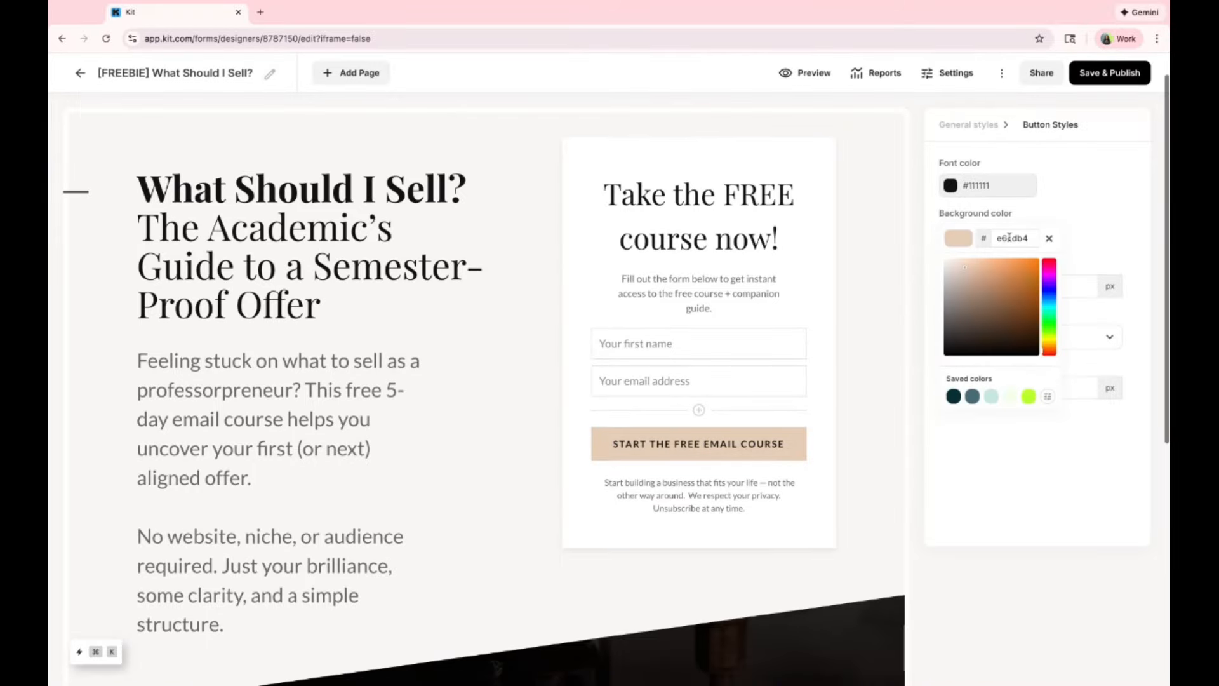
{"action": "left_click", "coordinate": [1029, 397]}
{"action": "left_click", "coordinate": [985, 191]}
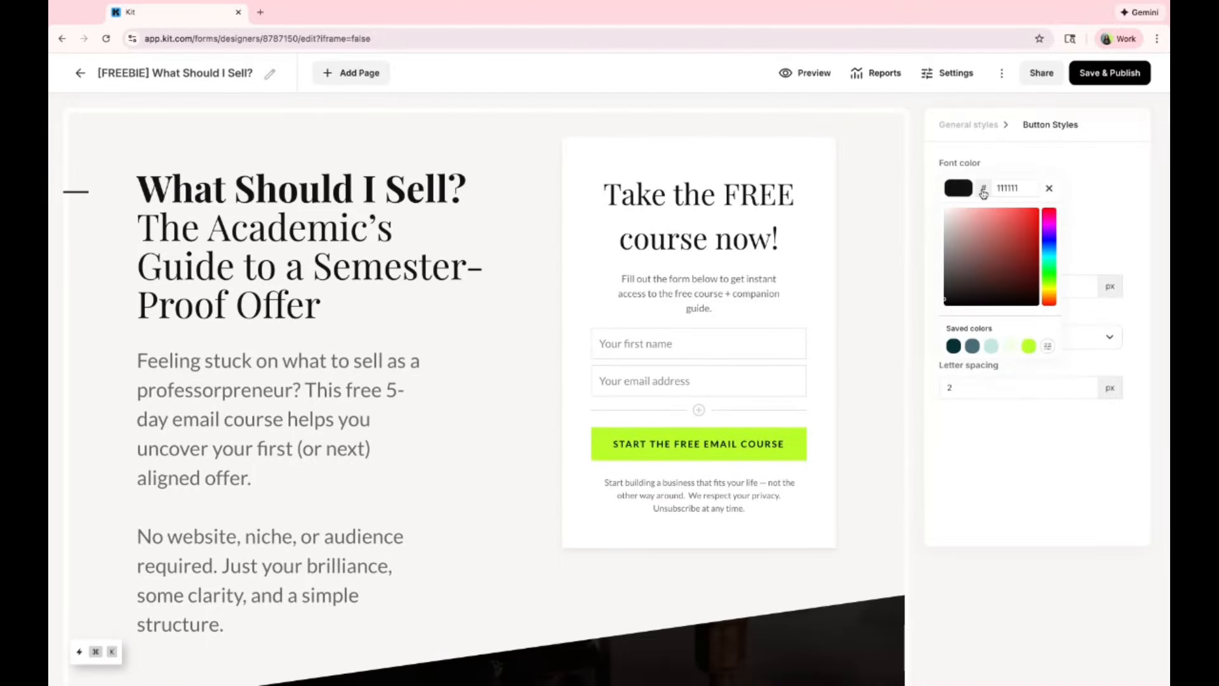
{"action": "left_click", "coordinate": [953, 347]}
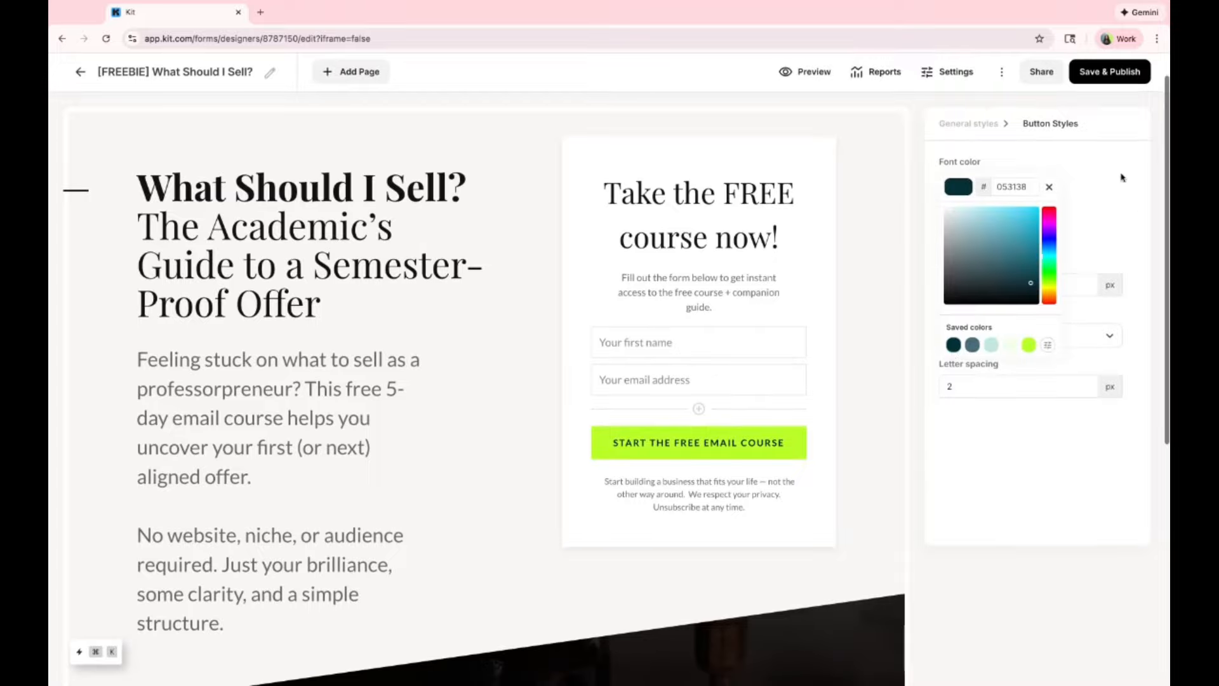
{"action": "left_click", "coordinate": [1089, 189]}
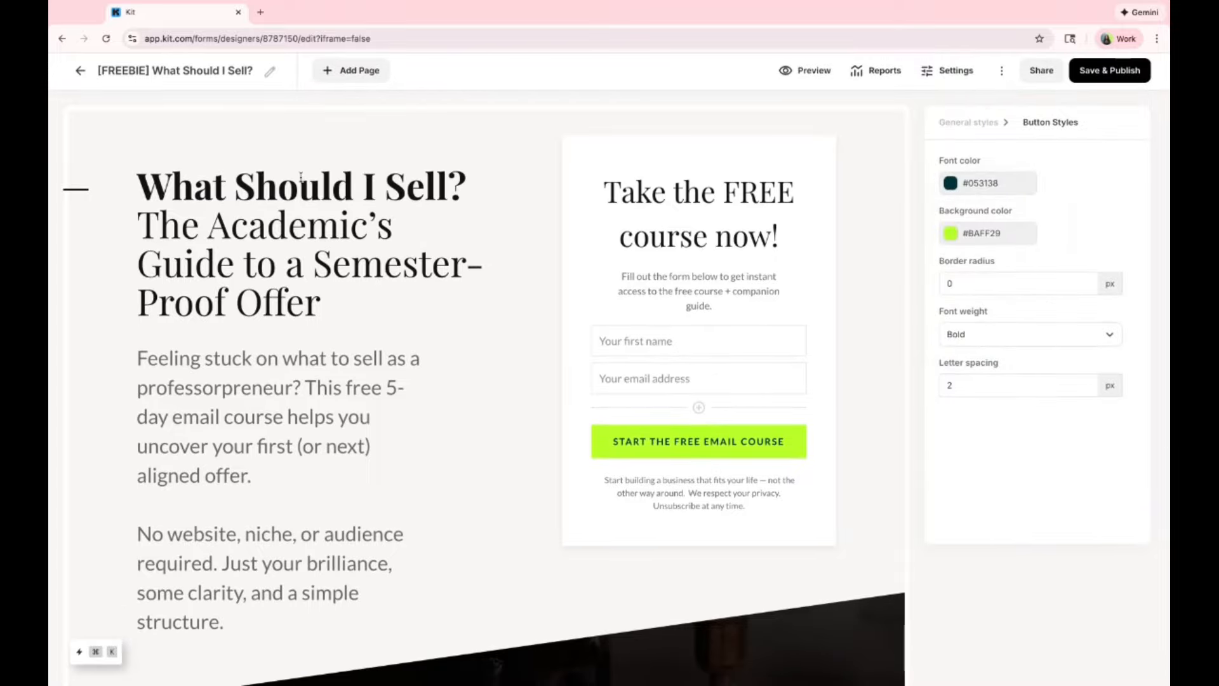
Step: Change the font color of the "Who am I?" and "What will you learn?" headings to the saved lime green #BAFF29
{"action": "scroll", "coordinate": [316, 190], "scroll_direction": "down", "scroll_amount": 6}
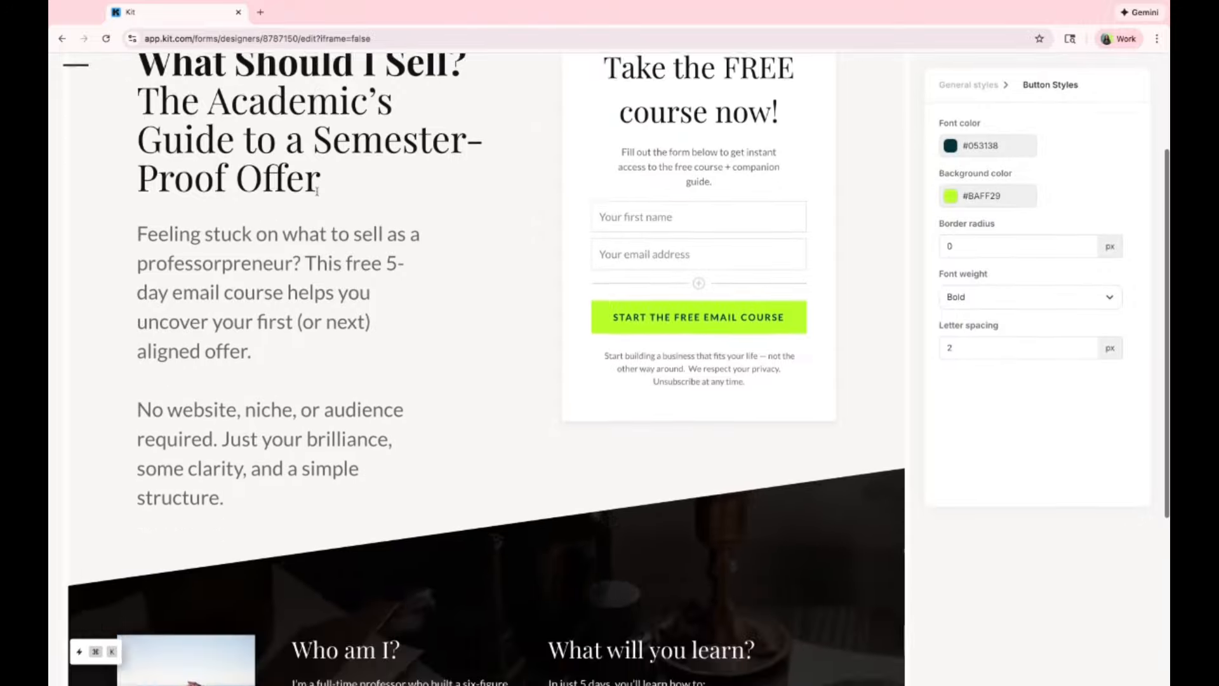
{"action": "scroll", "coordinate": [354, 299], "scroll_direction": "down", "scroll_amount": 1}
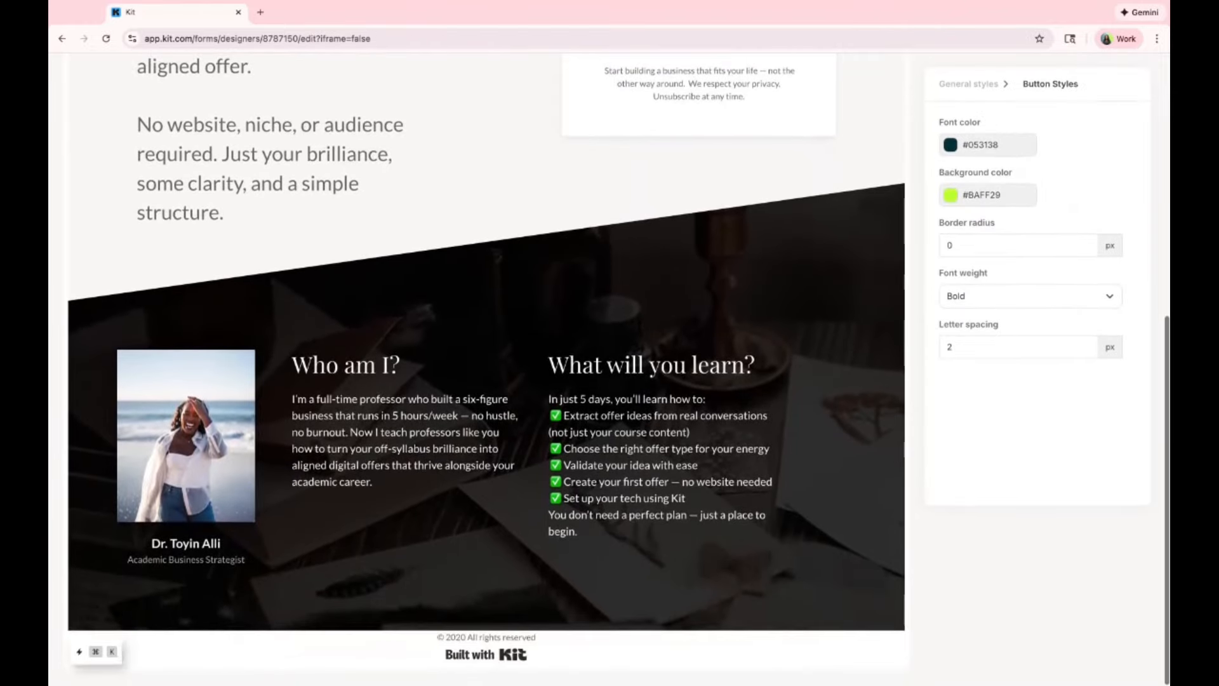
{"action": "triple_click", "coordinate": [375, 367]}
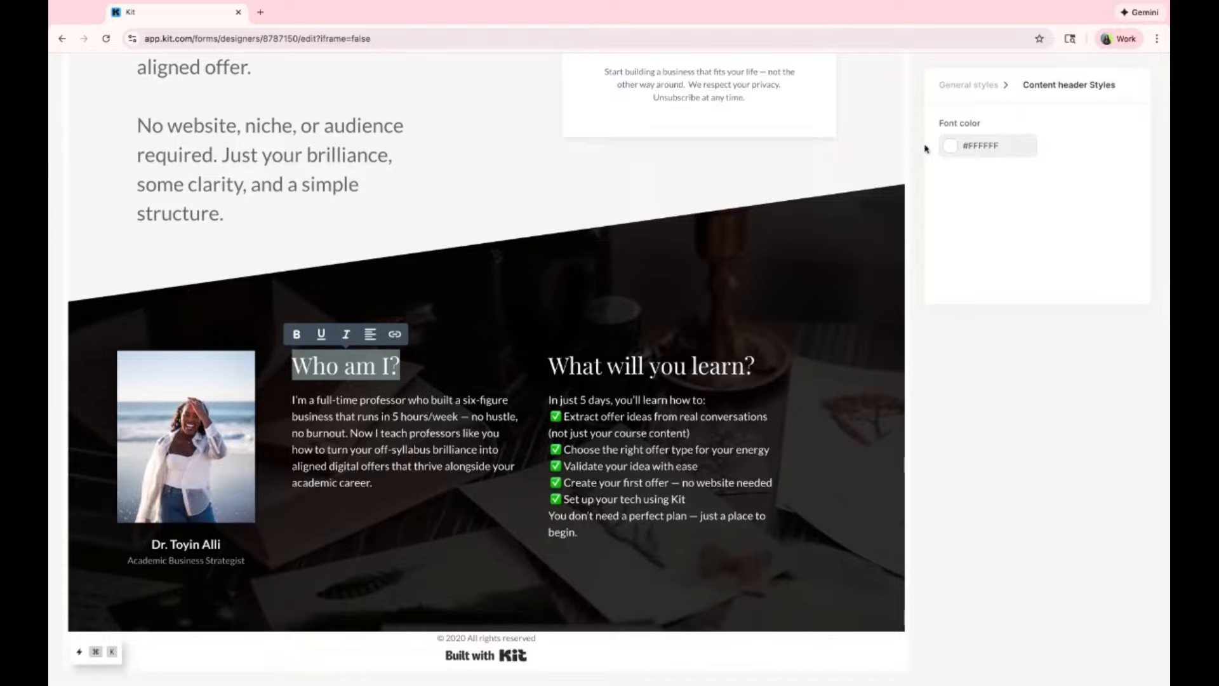
{"action": "left_click", "coordinate": [970, 148]}
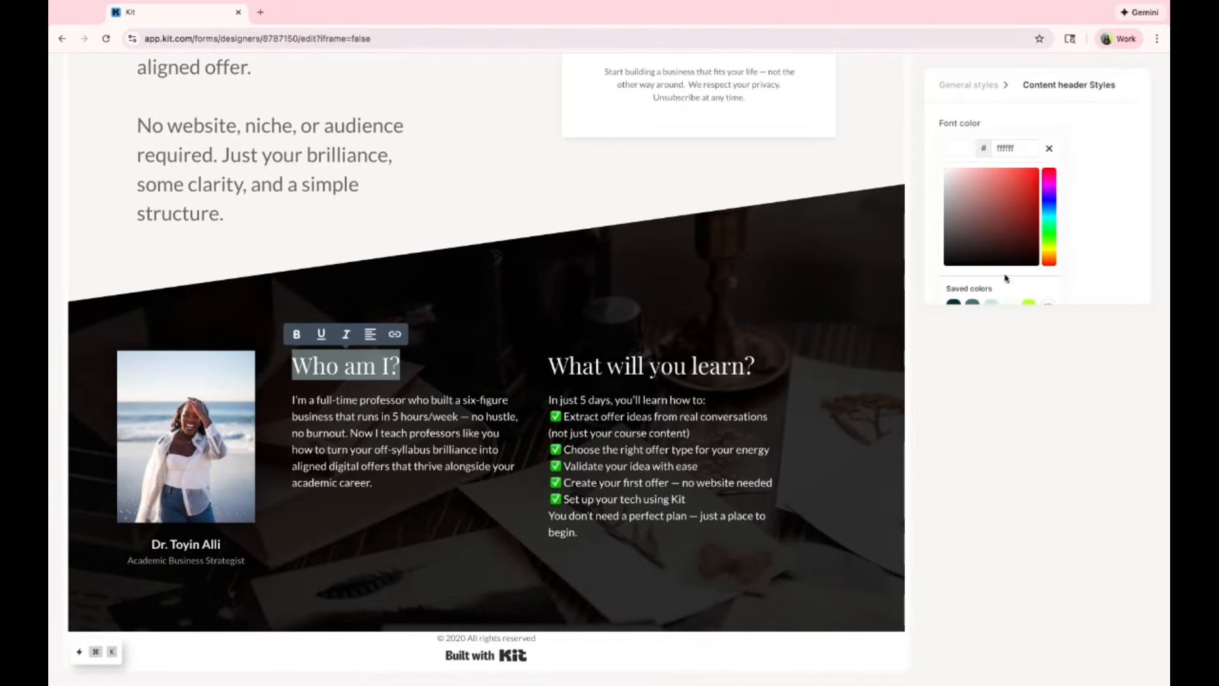
{"action": "scroll", "coordinate": [1029, 294], "scroll_direction": "down", "scroll_amount": 1}
{"action": "left_click", "coordinate": [1029, 294]}
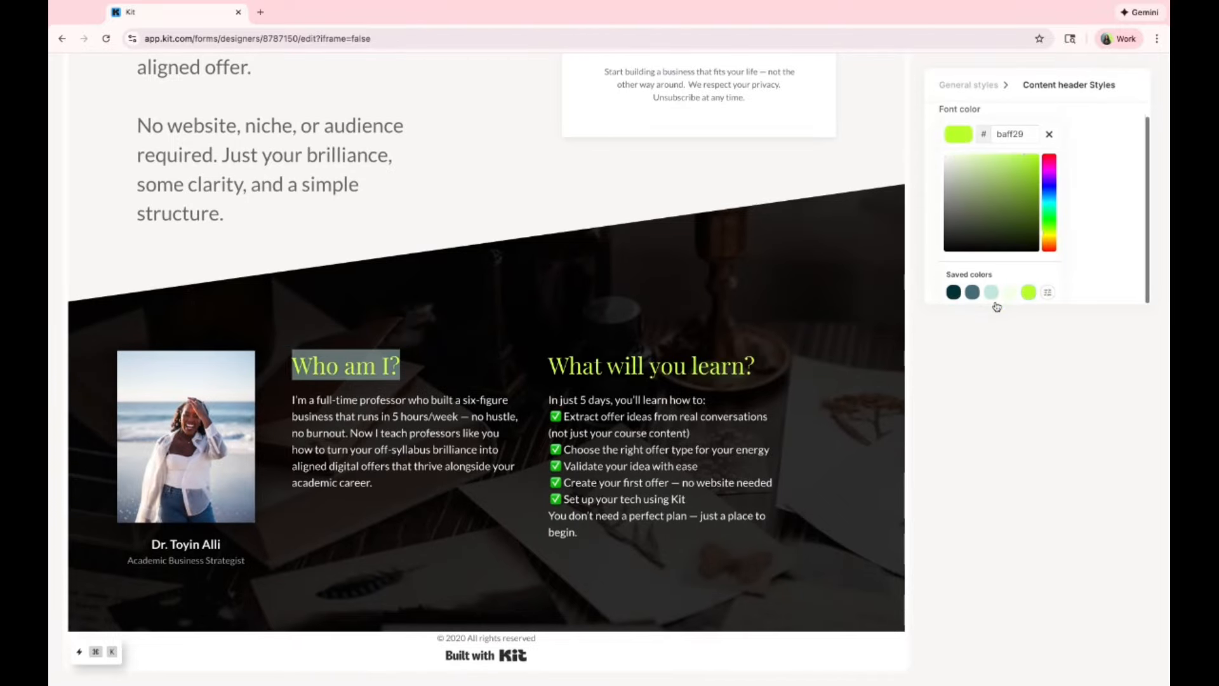
{"action": "left_click", "coordinate": [852, 309]}
Step: Set the overlay color of the page's image background to the saved dark teal #053138
{"action": "scroll", "coordinate": [717, 291], "scroll_direction": "up", "scroll_amount": 1}
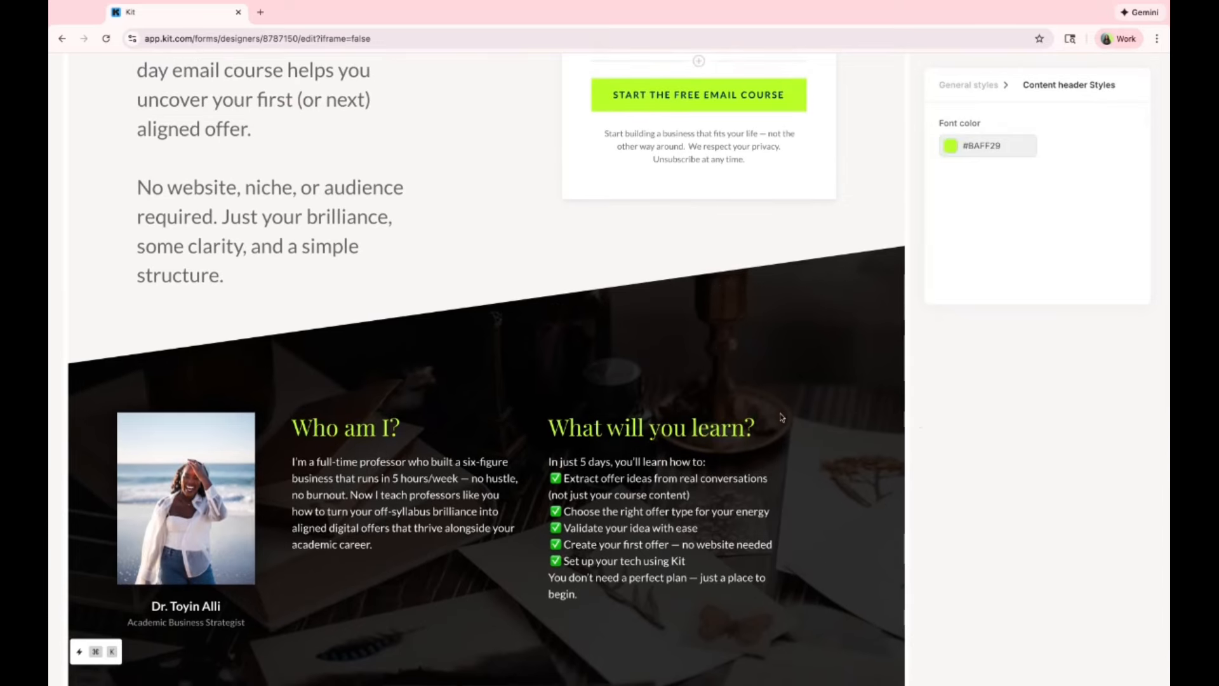
{"action": "left_click", "coordinate": [968, 86]}
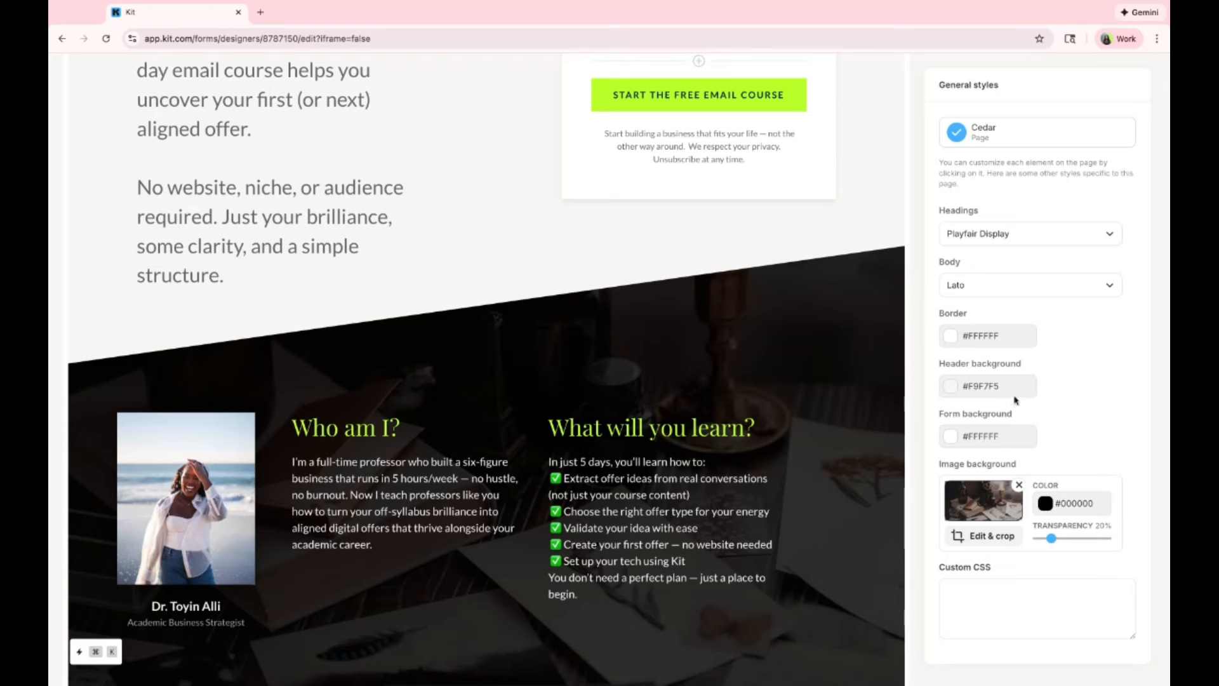
{"action": "left_click", "coordinate": [1074, 505]}
{"action": "left_click", "coordinate": [1004, 653]}
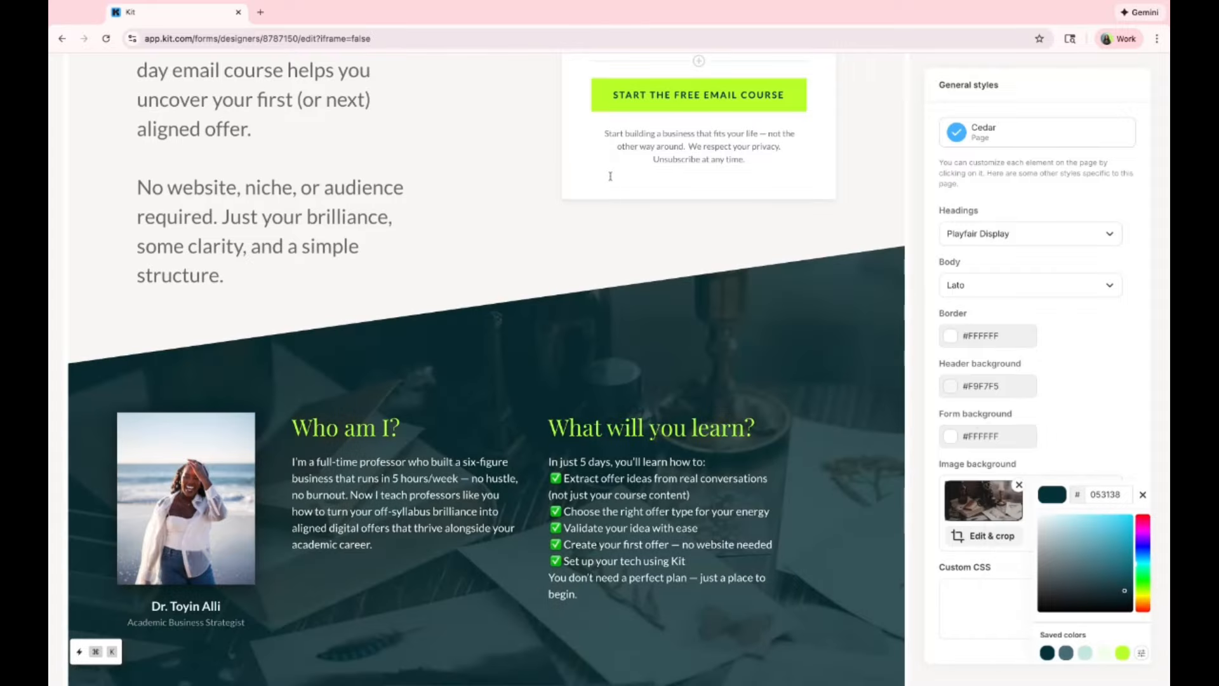
{"action": "left_click", "coordinate": [531, 228]}
Step: Check the recolored landing page from headline to footer, and save and publish it
{"action": "scroll", "coordinate": [532, 229], "scroll_direction": "up", "scroll_amount": 8}
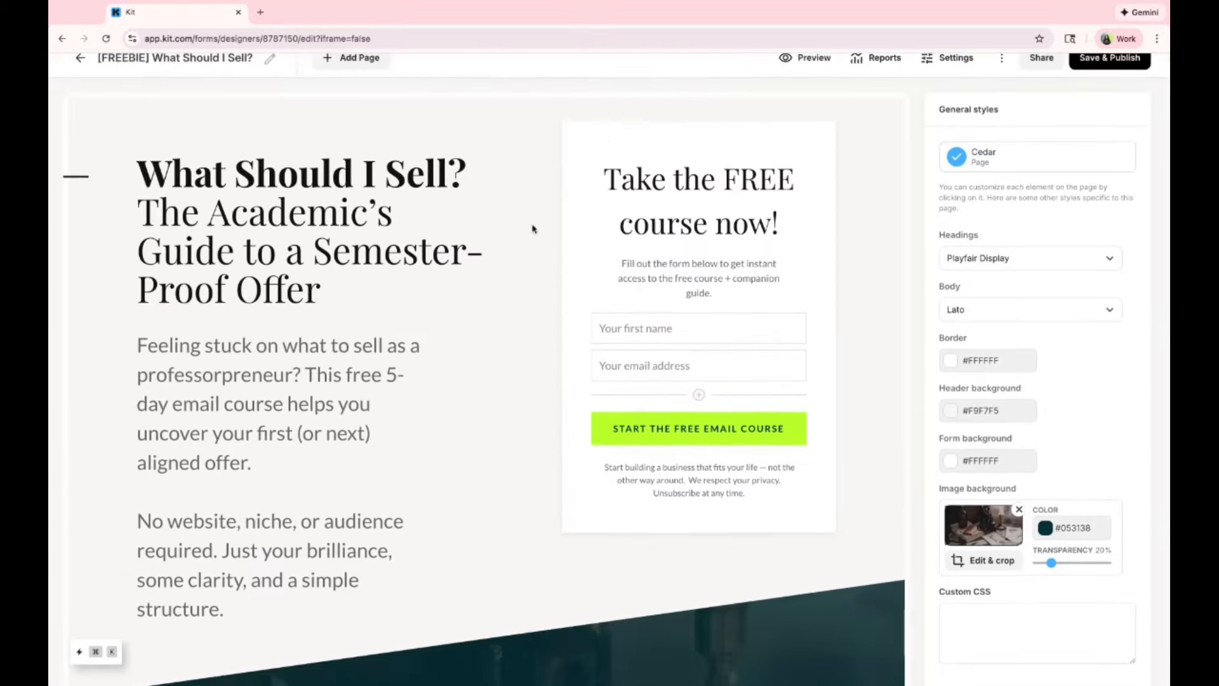
{"action": "scroll", "coordinate": [532, 228], "scroll_direction": "down", "scroll_amount": 7}
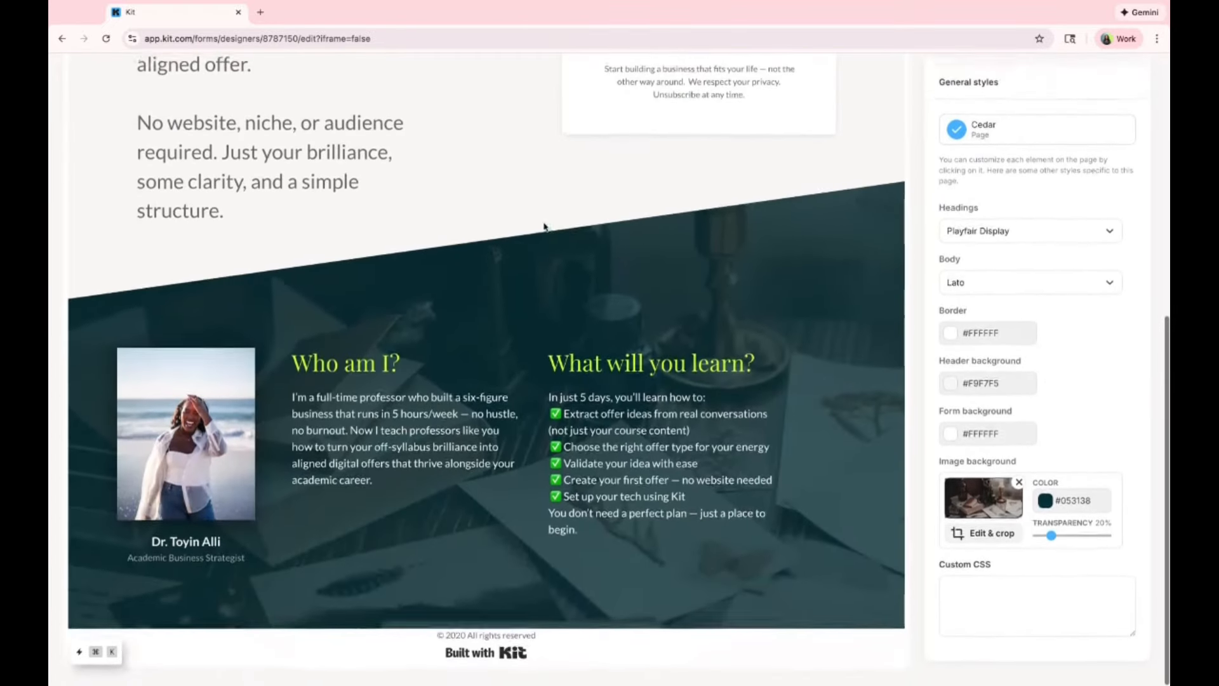
{"action": "scroll", "coordinate": [677, 160], "scroll_direction": "up", "scroll_amount": 8}
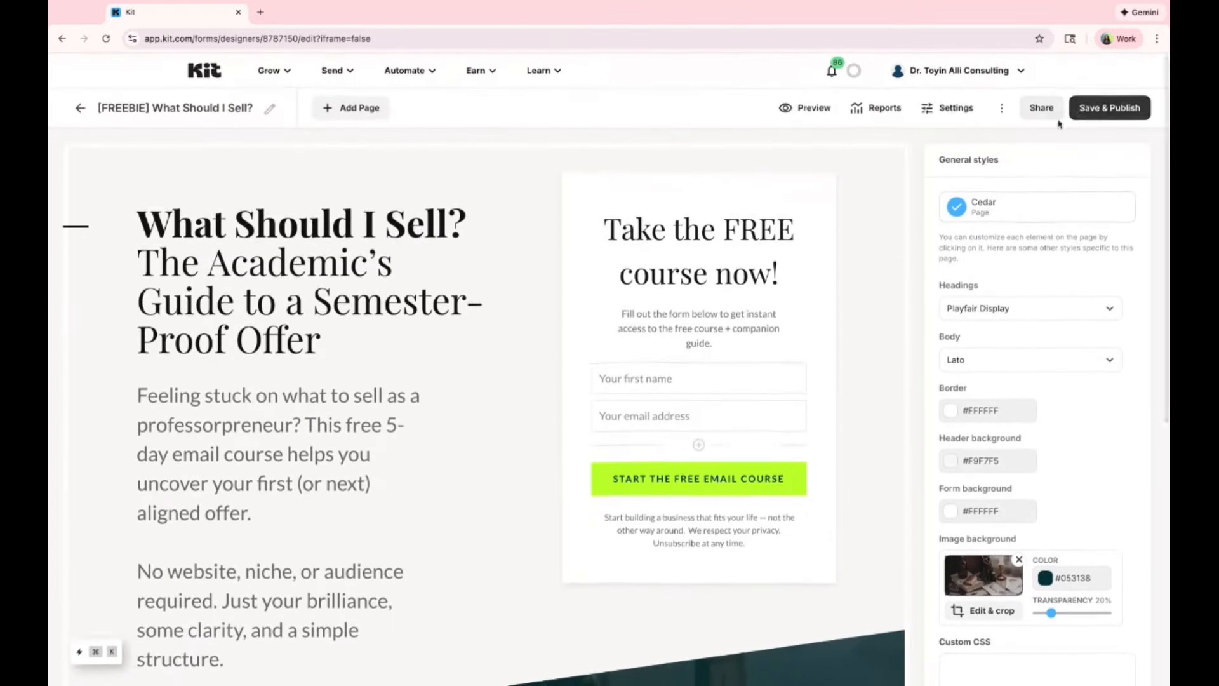
{"action": "left_click", "coordinate": [1087, 118]}
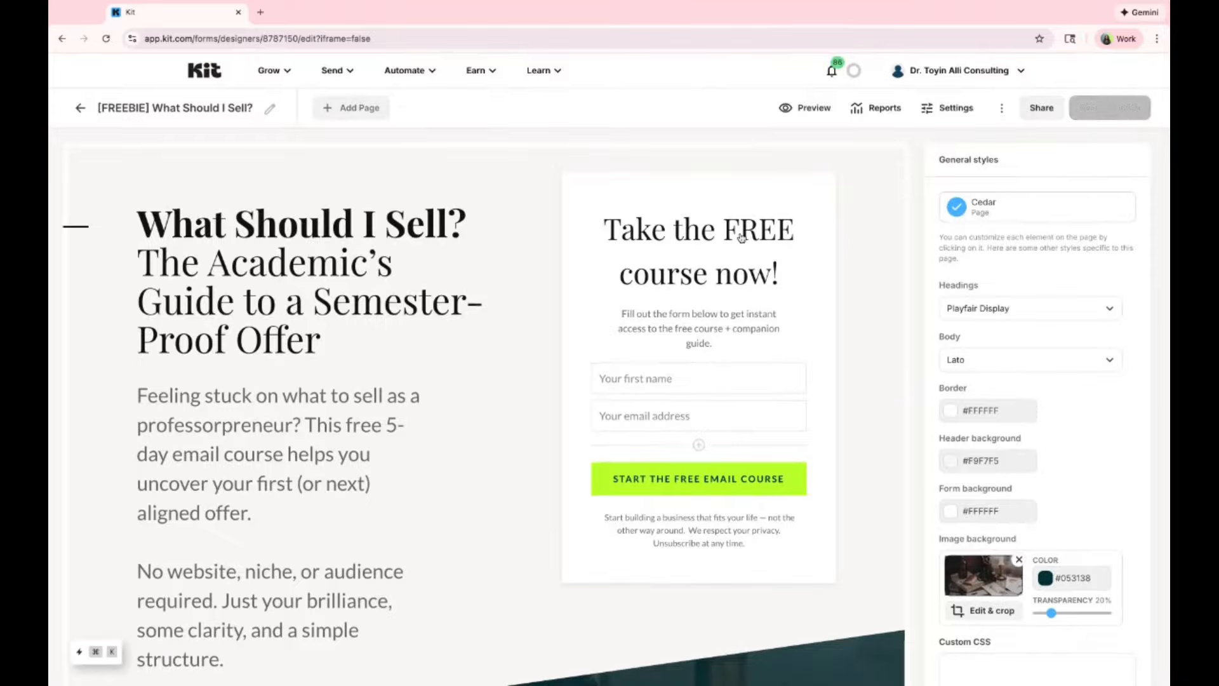
{"action": "scroll", "coordinate": [487, 360], "scroll_direction": "down", "scroll_amount": 7}
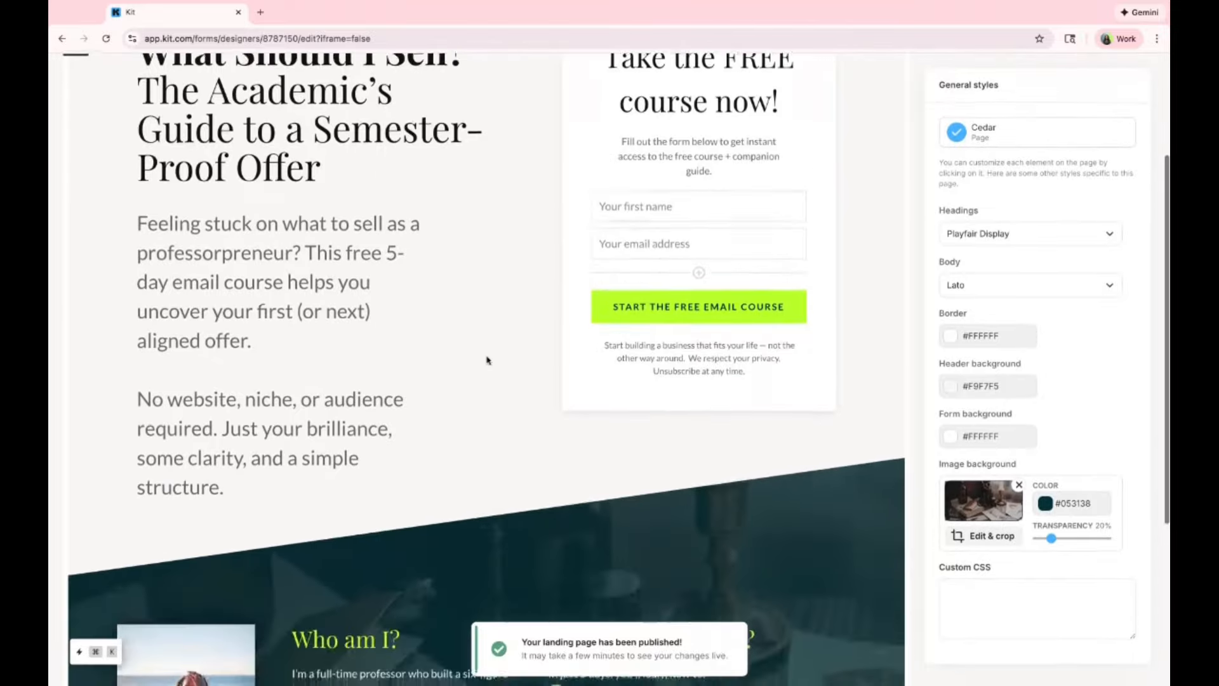
{"action": "scroll", "coordinate": [487, 368], "scroll_direction": "up", "scroll_amount": 7}
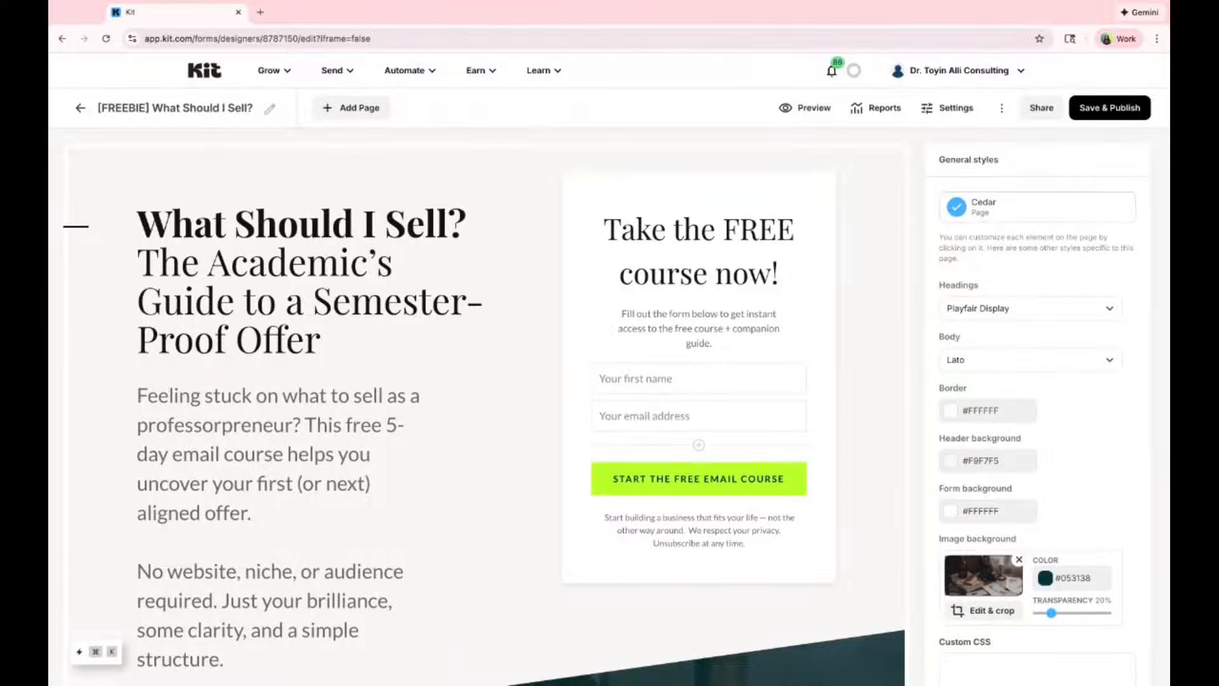
Step: In the landing page settings, switch the action after a visitor subscribes from a success message to redirecting to an external page
{"action": "left_click", "coordinate": [952, 116]}
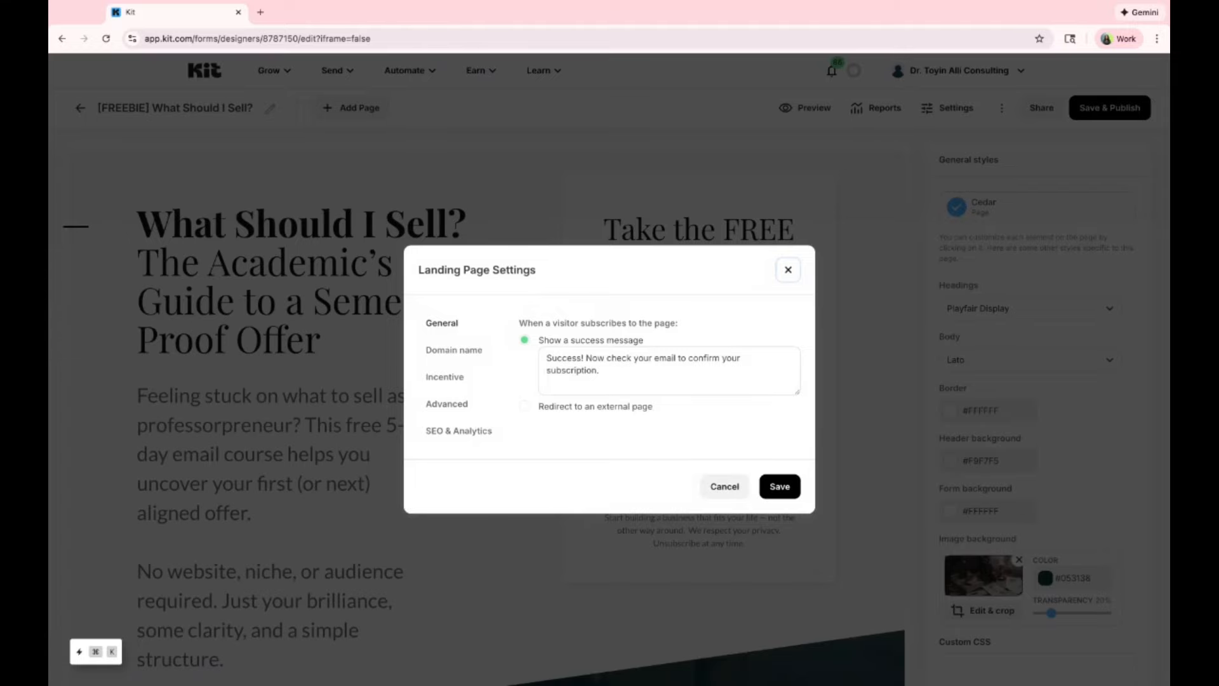
{"action": "triple_click", "coordinate": [549, 360]}
{"action": "left_click", "coordinate": [628, 371]}
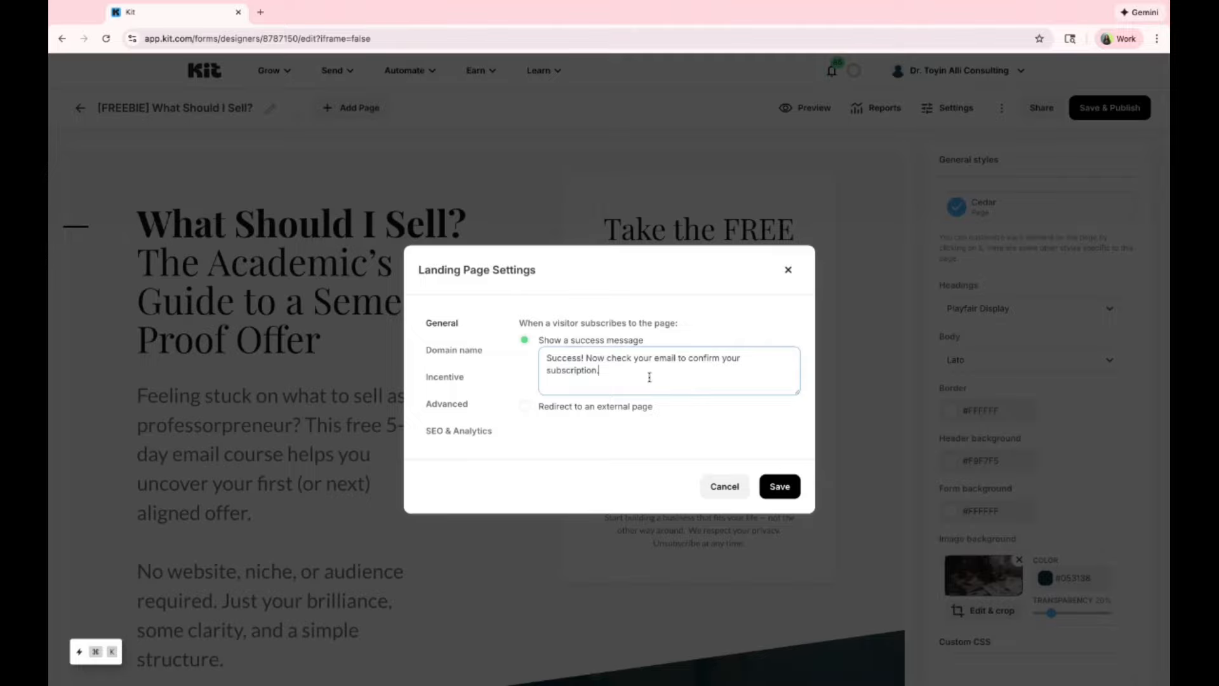
{"action": "left_click", "coordinate": [526, 410]}
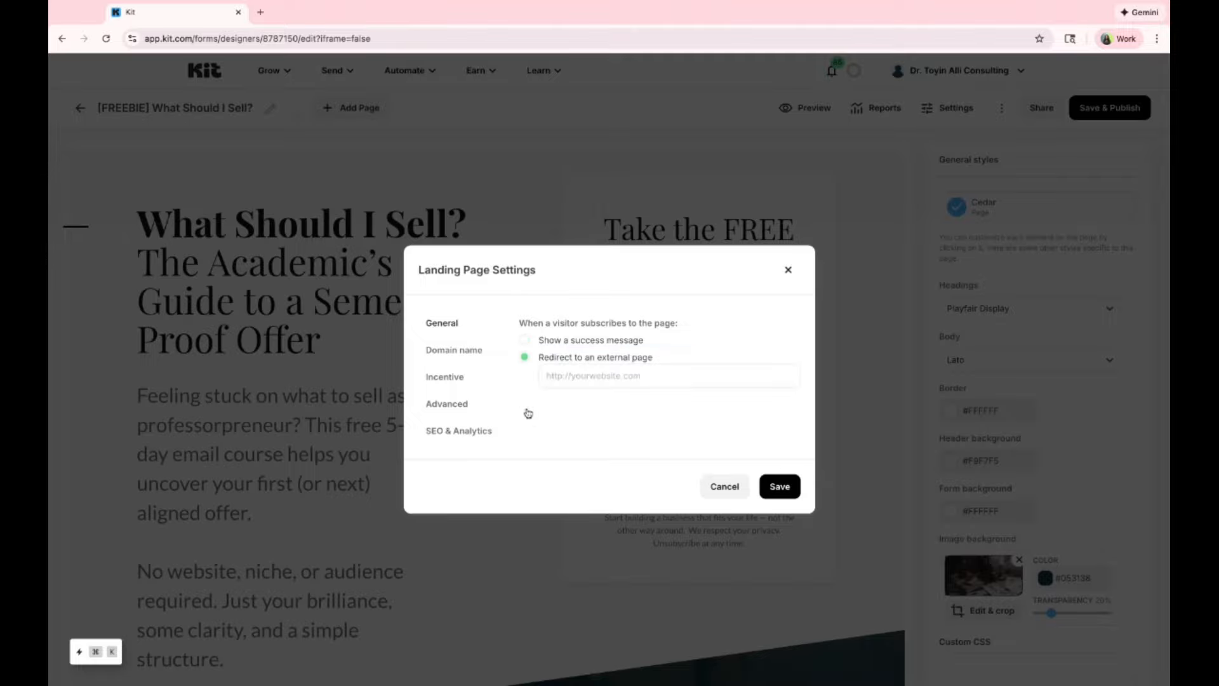